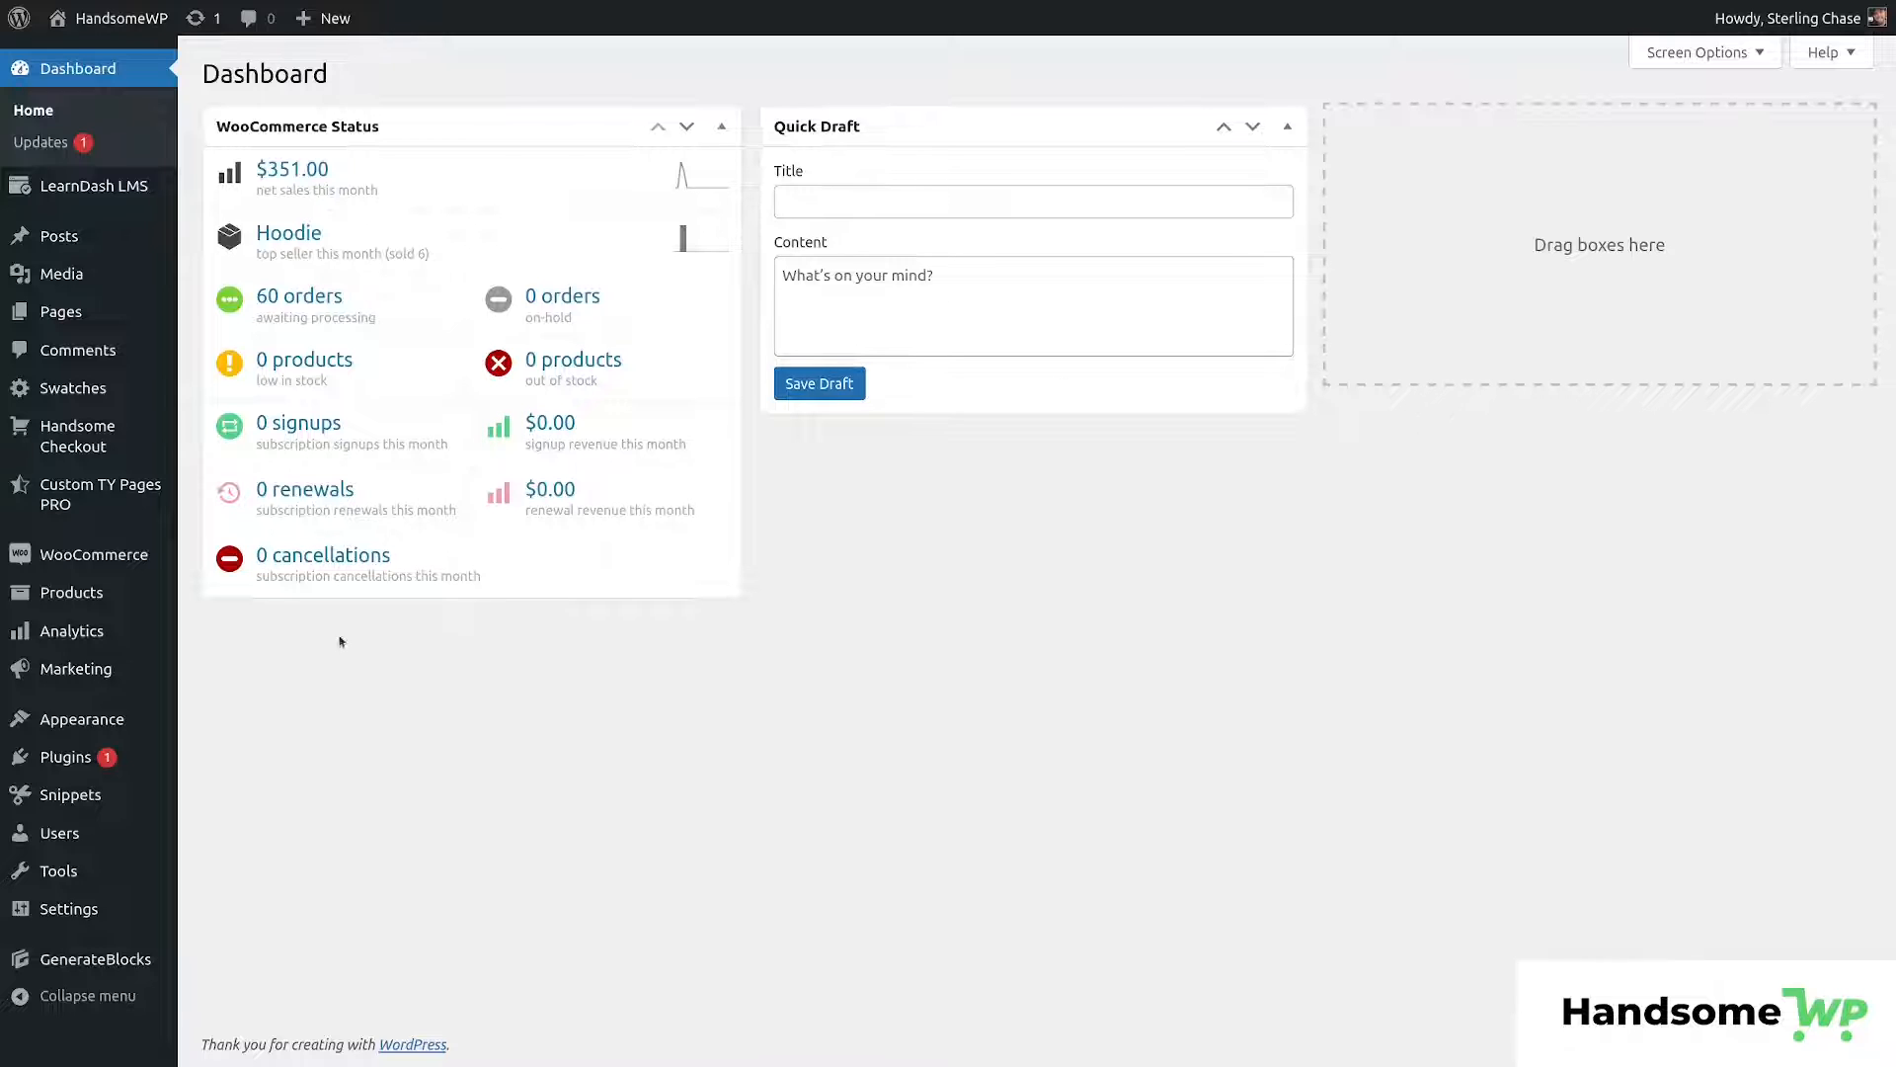
Search the plugin directory for Instant Images – One Click Unsplash and Pixabay Uploads and install that plugin.
mouse_move(66, 768)
click(213, 760)
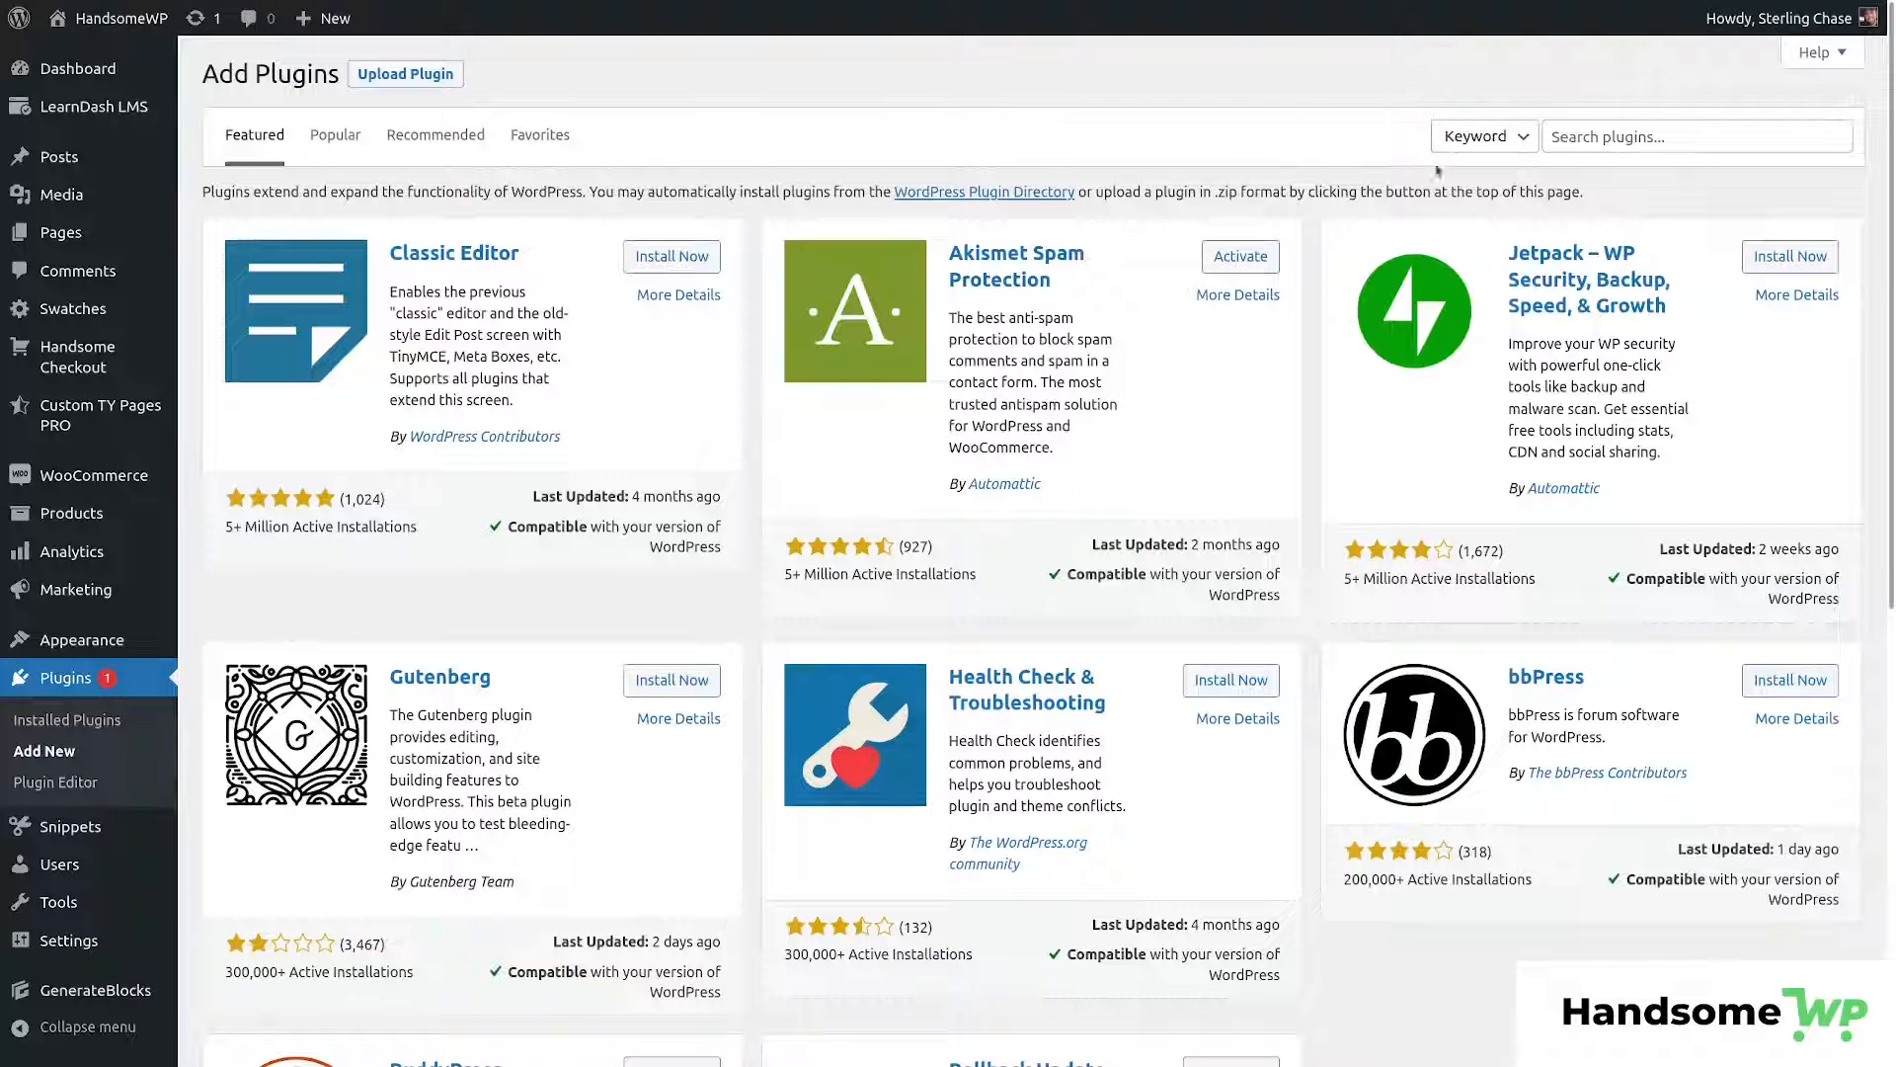
click(1600, 141)
key(ctrl+v)
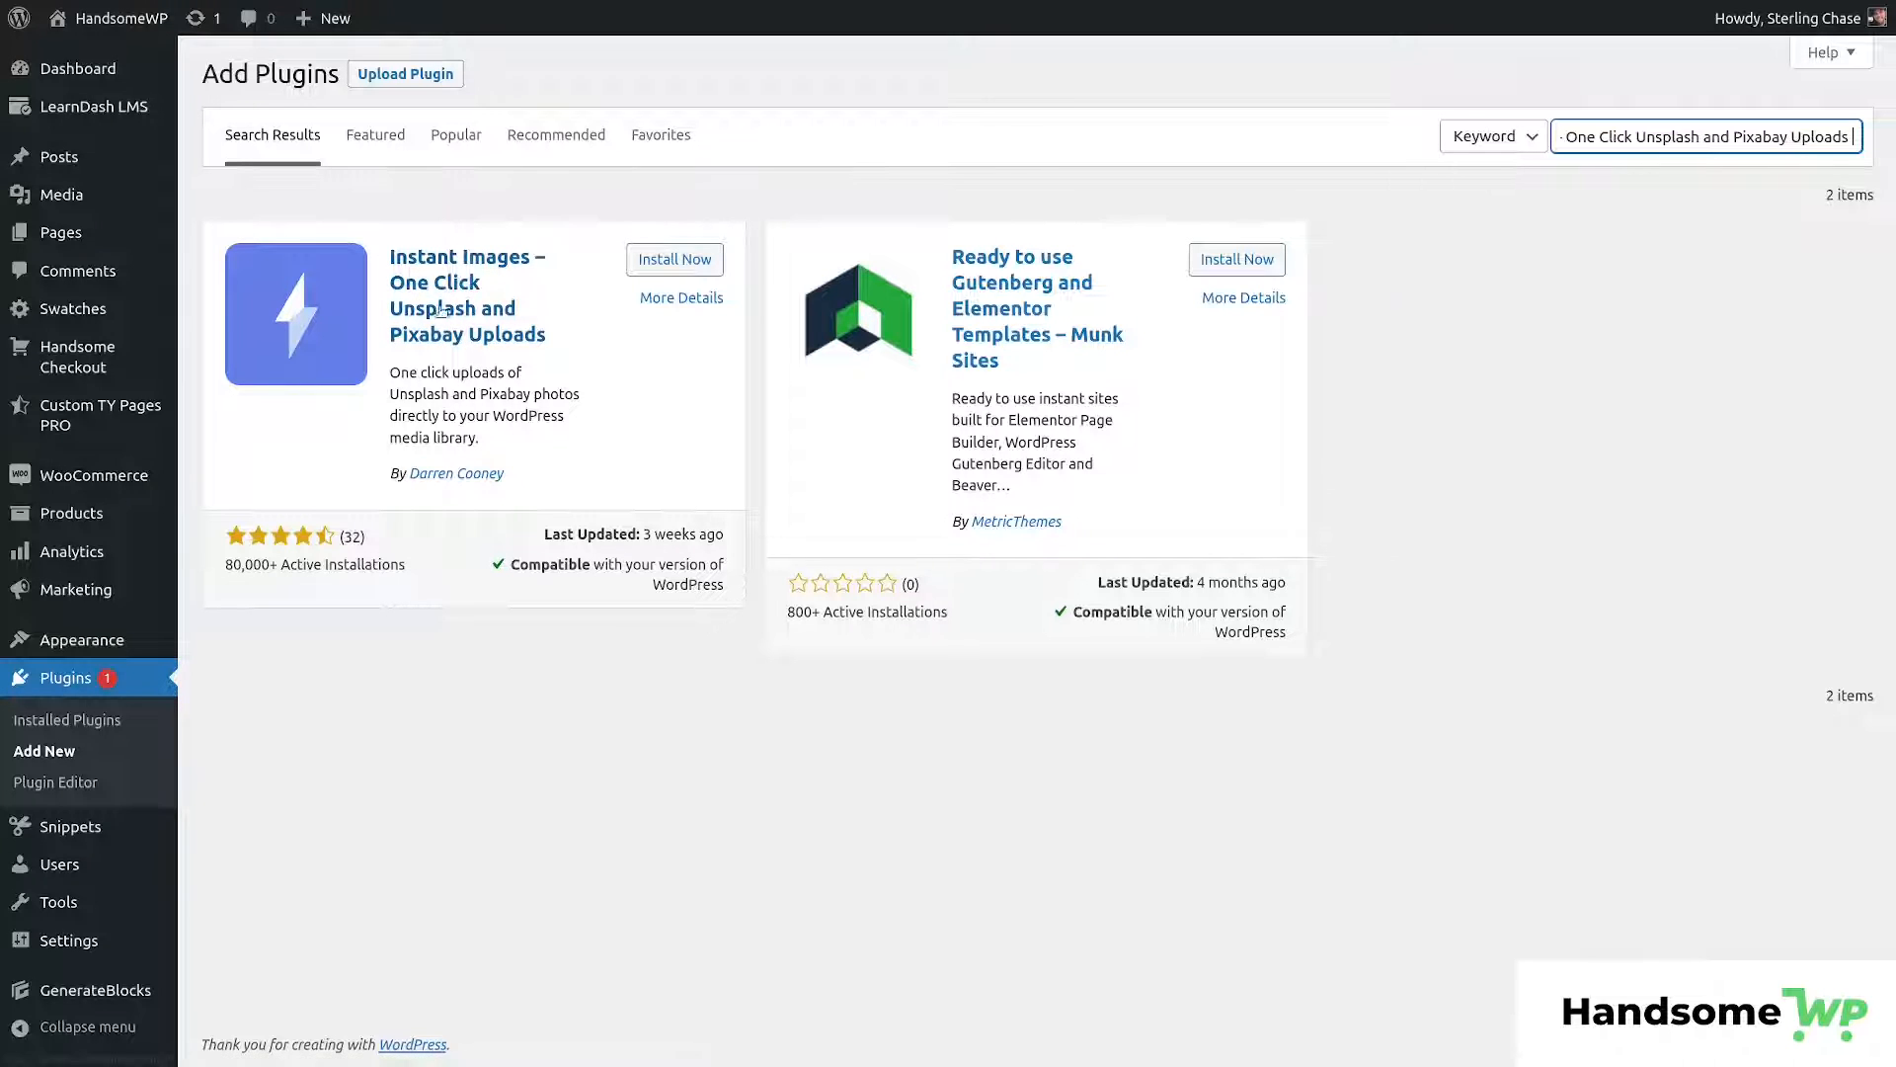
click(691, 266)
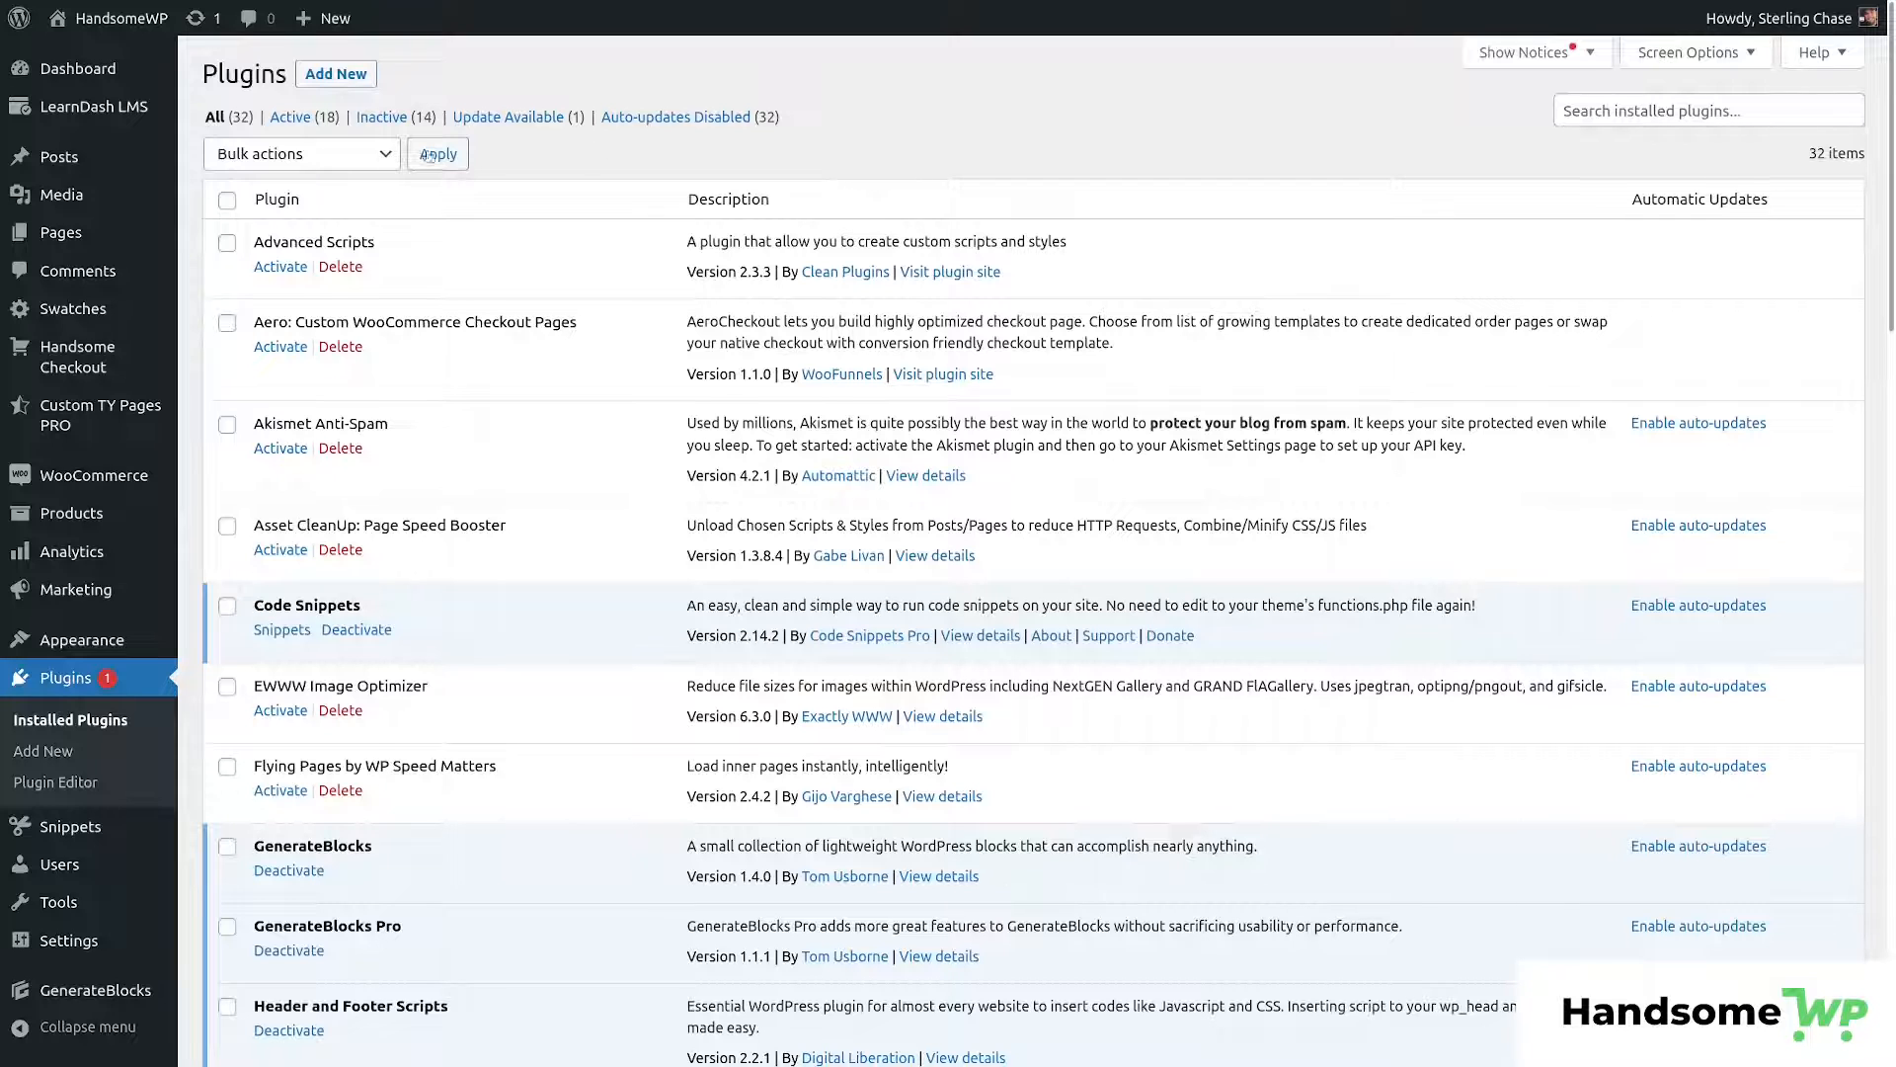
Open the Demo page from the site's page list in the block editor.
mouse_move(233, 5)
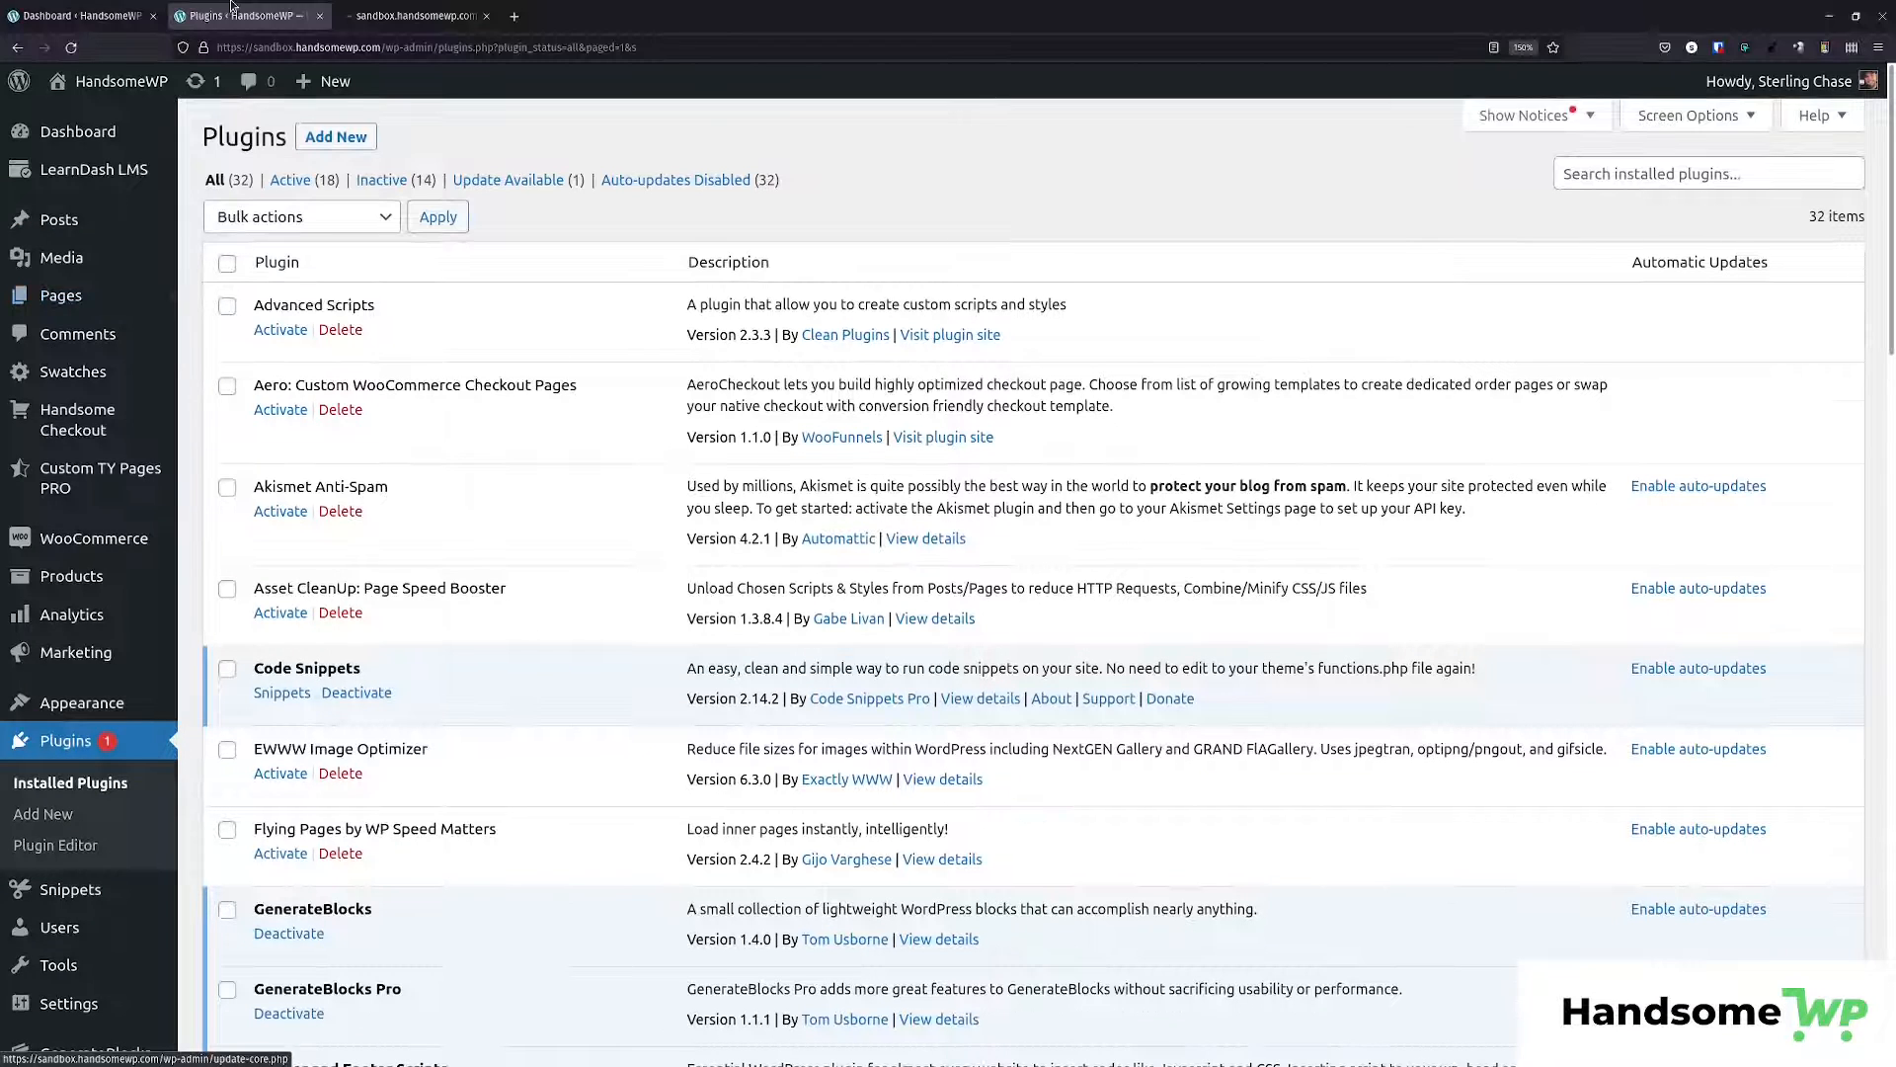
click(405, 16)
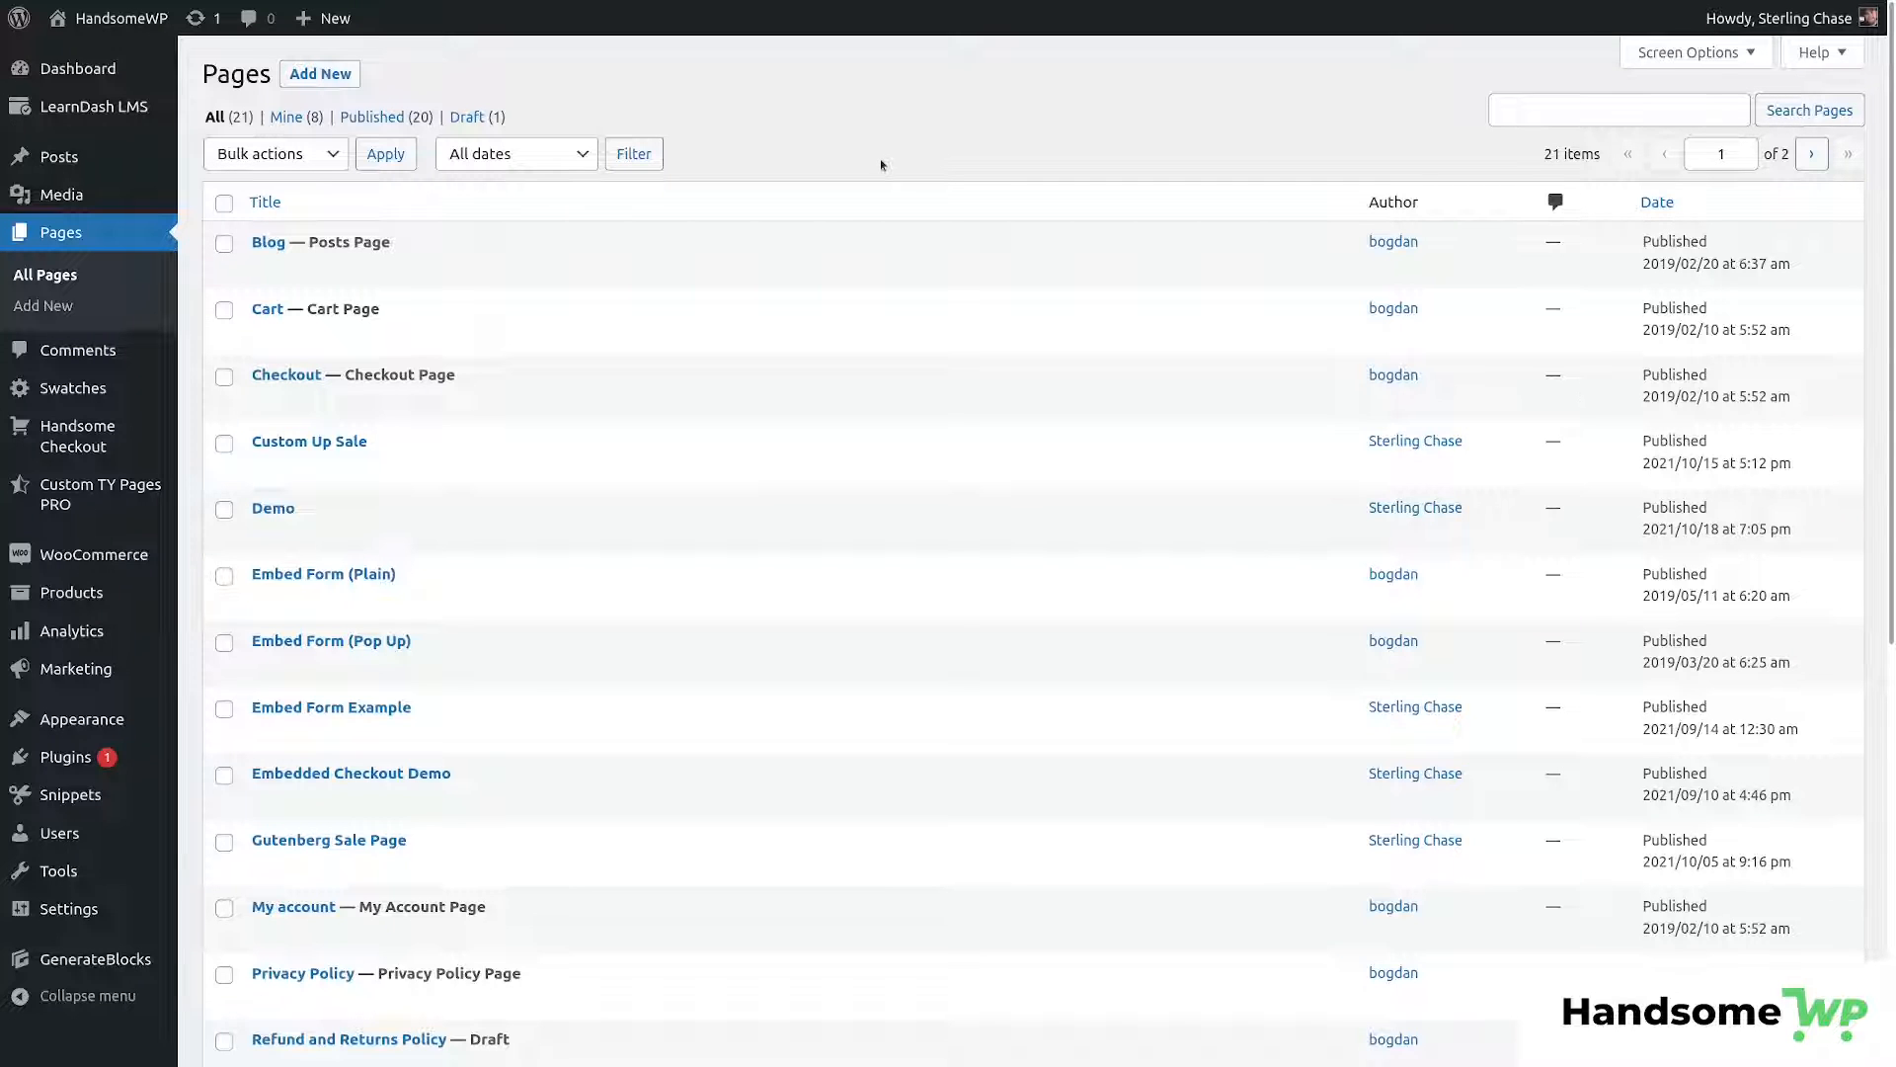
scroll(743, 276, down, 2)
scroll(743, 277, up, 2)
middle_click(266, 535)
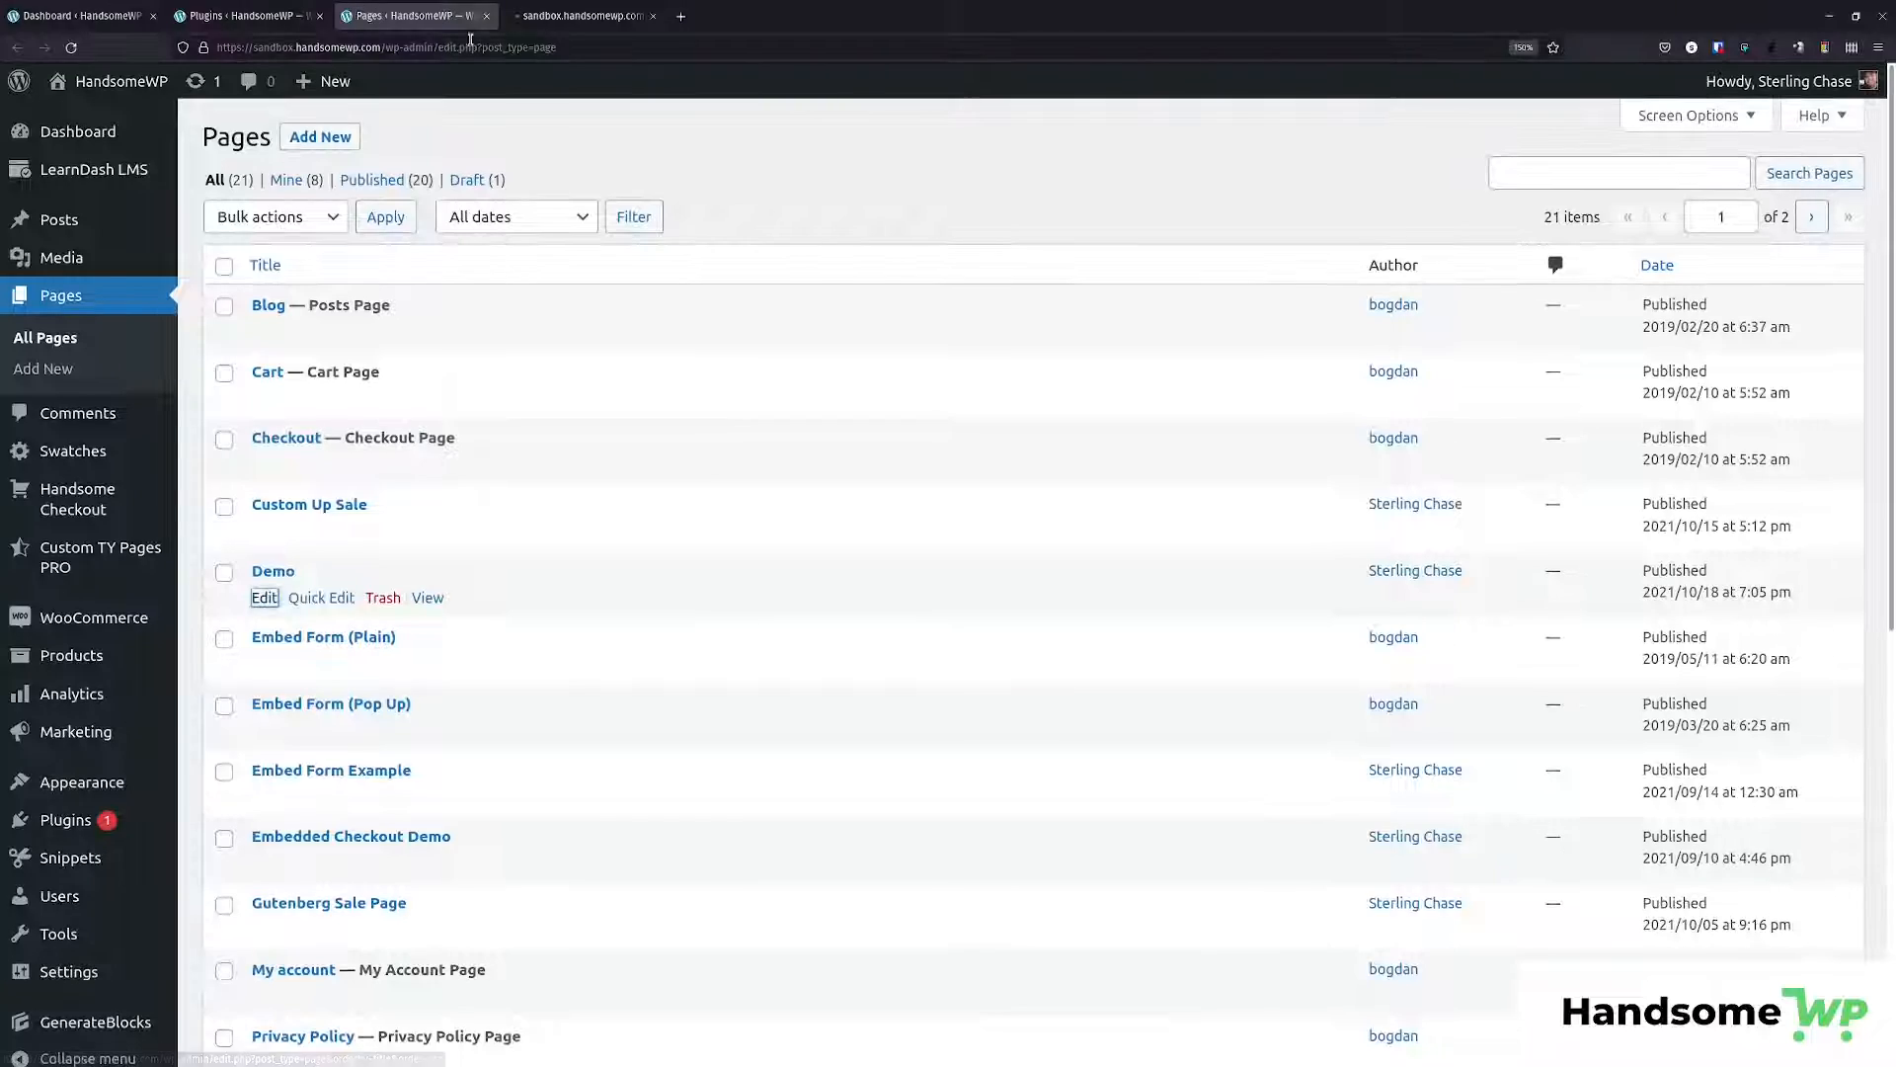
click(581, 18)
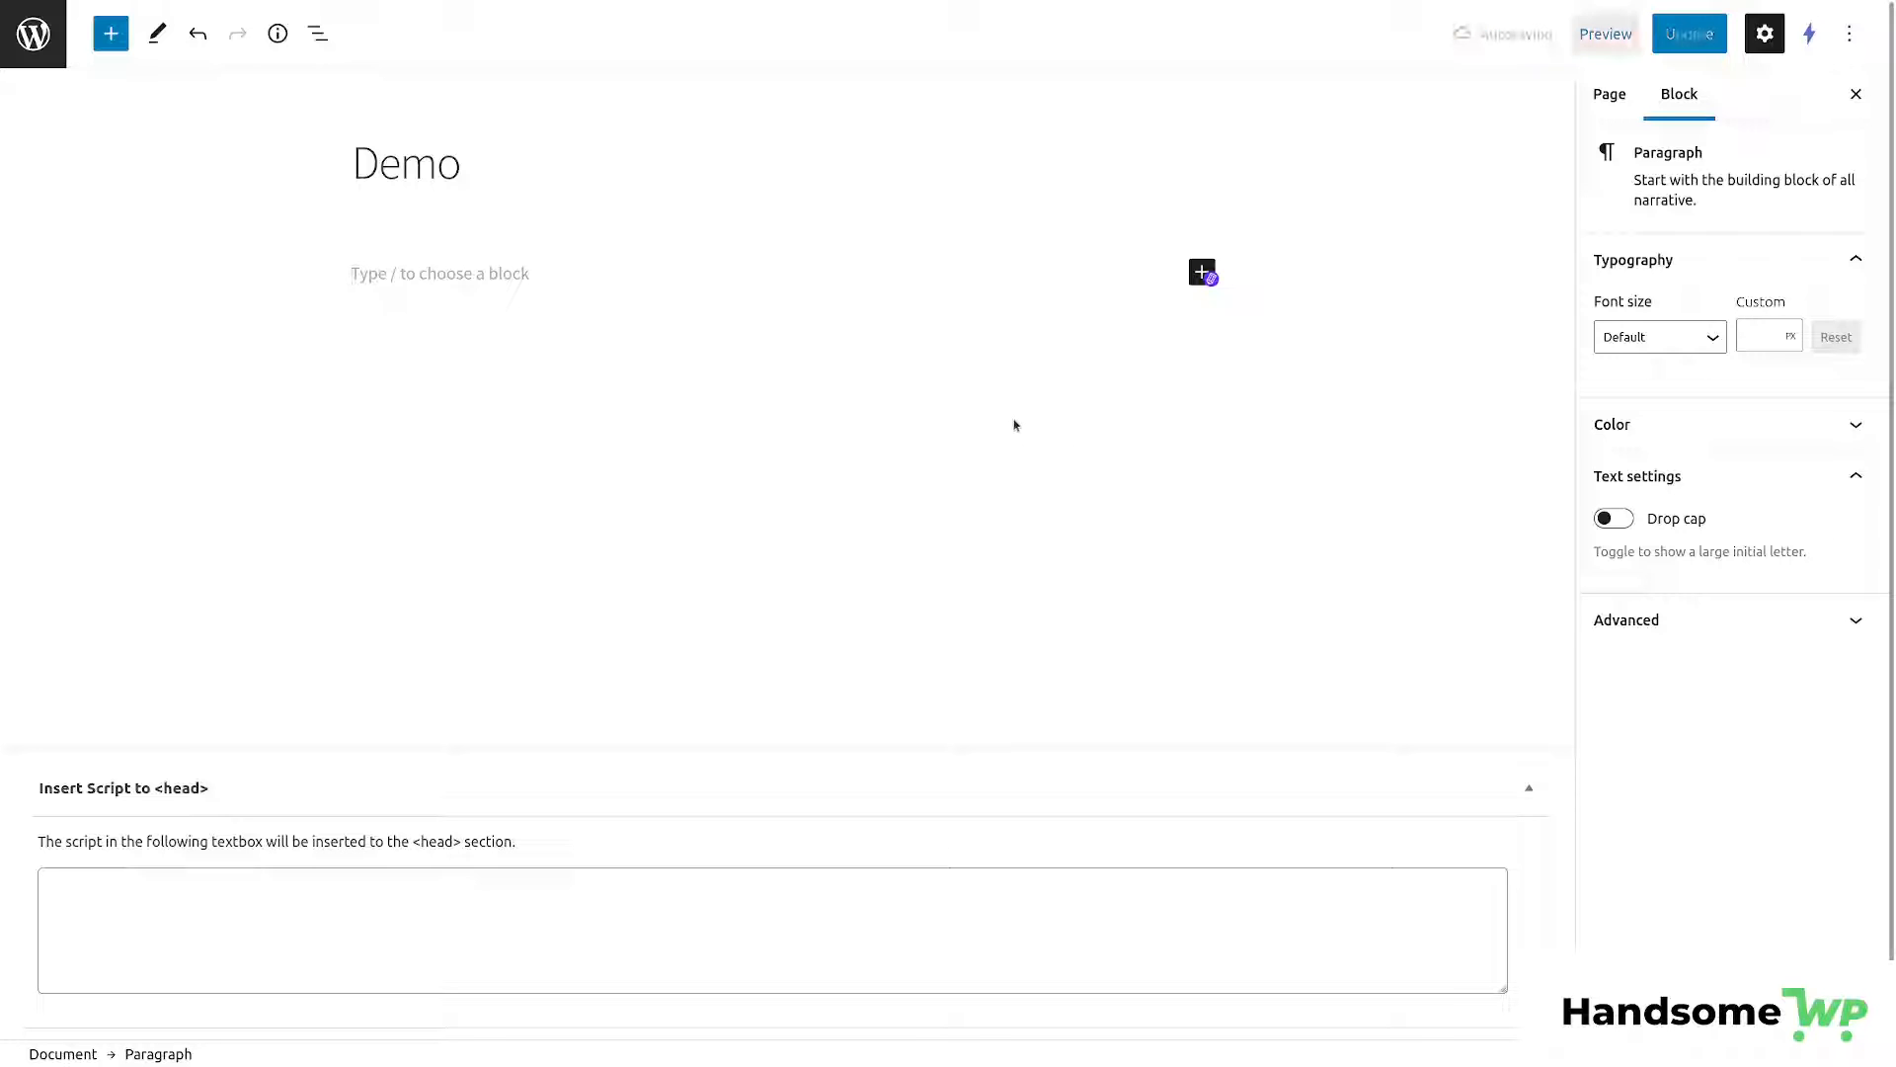
Add a Template Library block to the Demo page and insert the Hero – 1 template from it.
text(/)
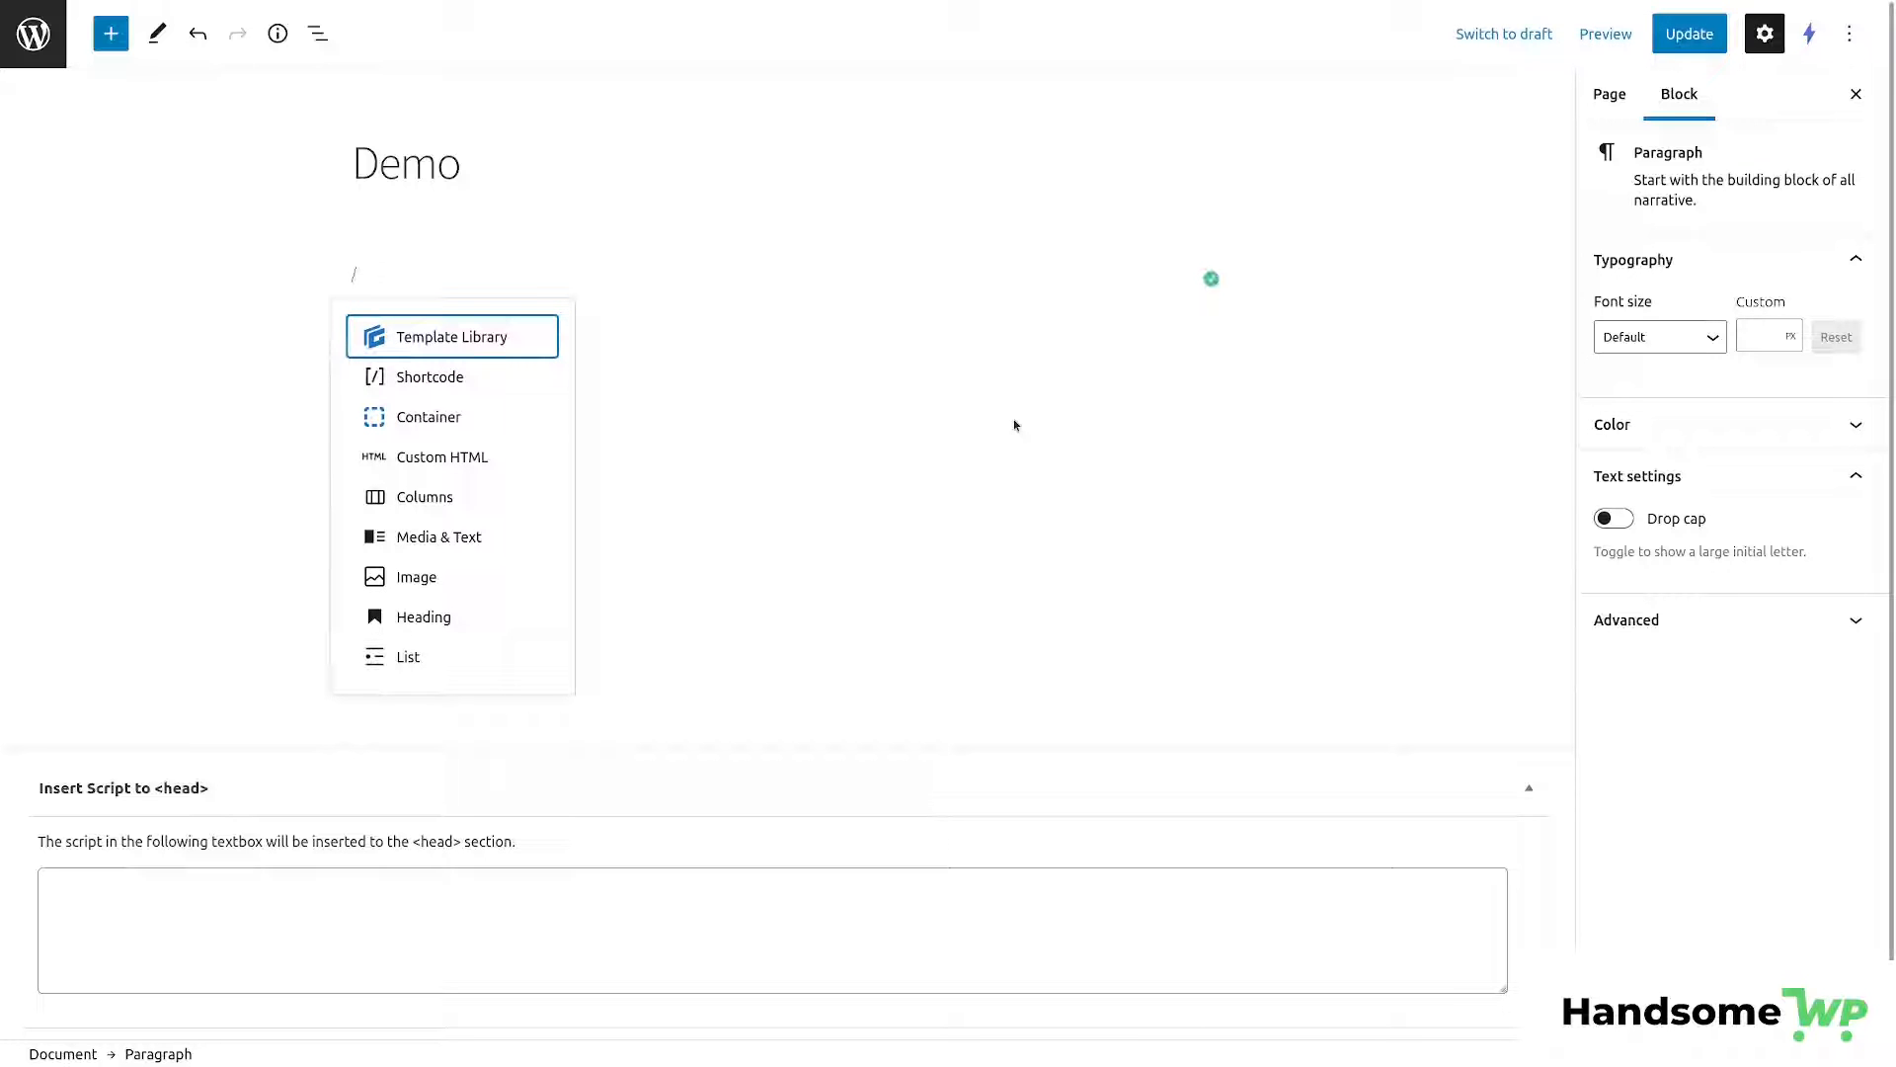
key(Return)
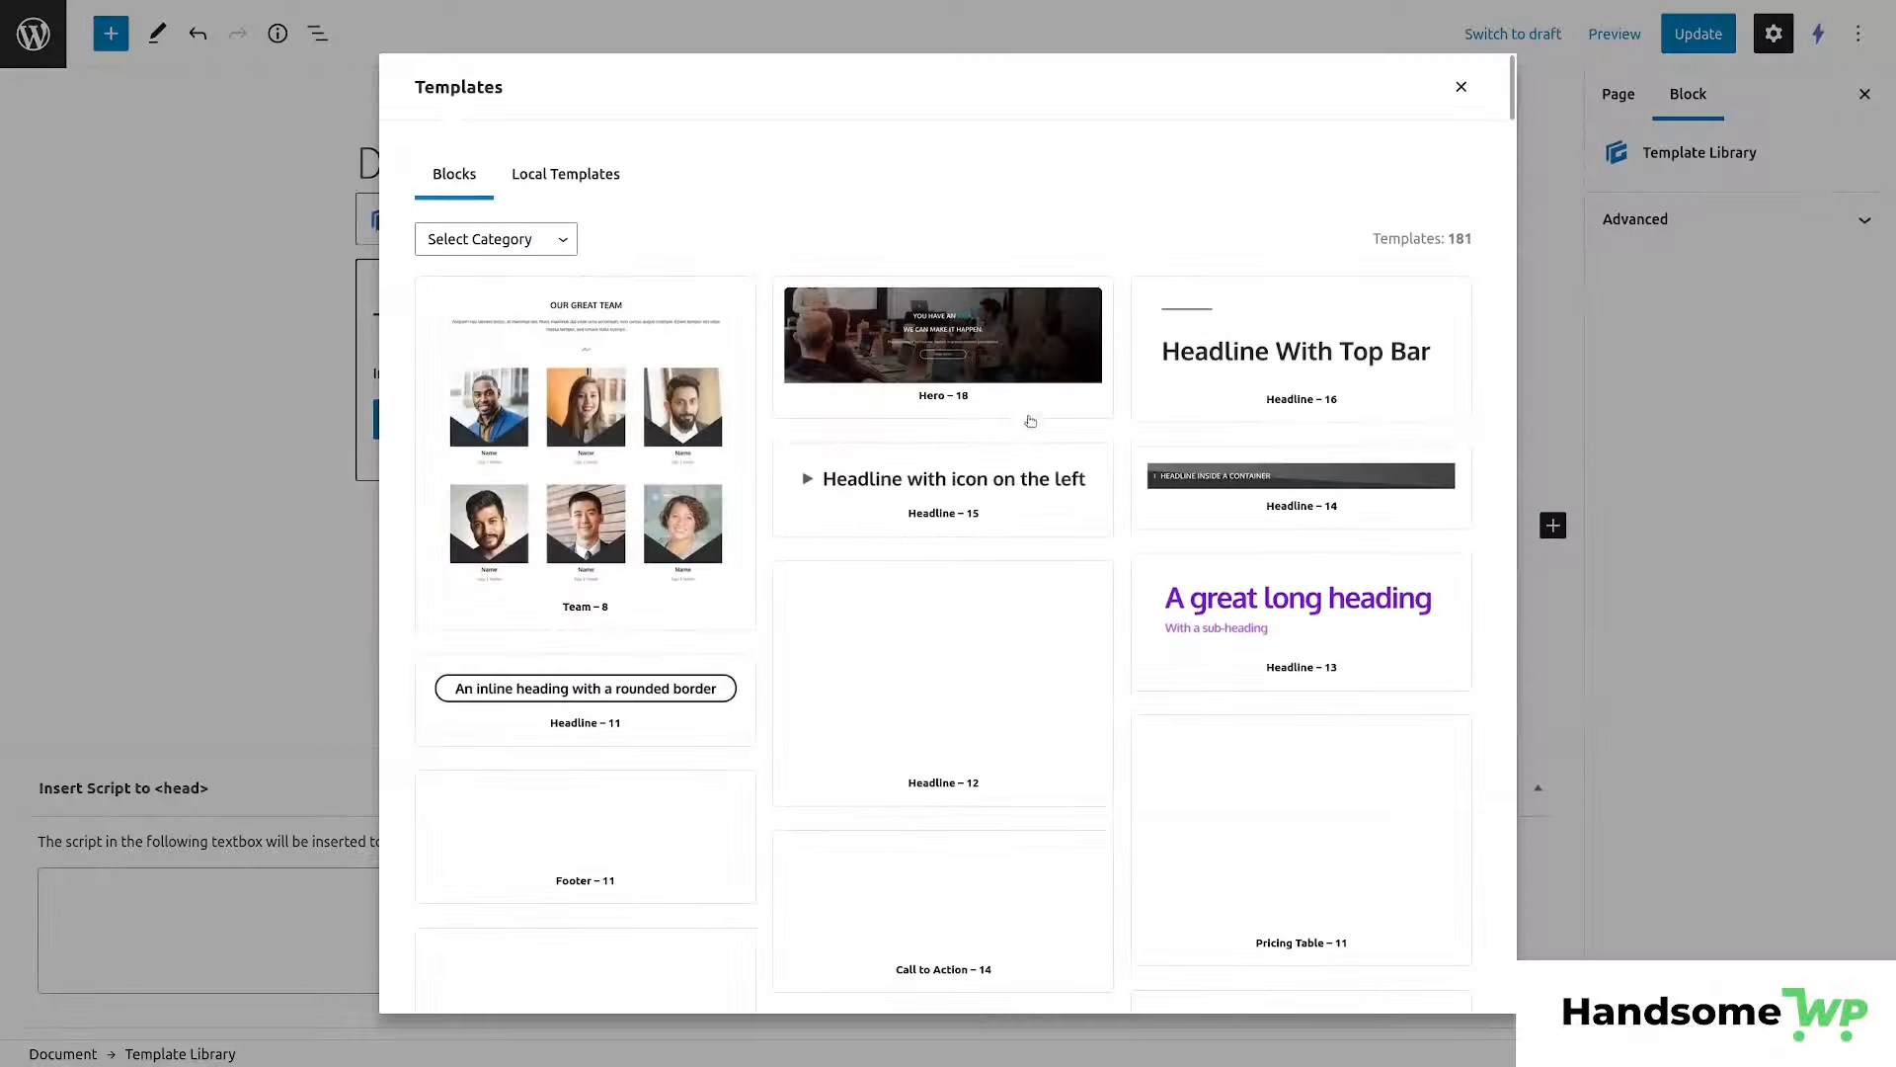
scroll(1017, 464, down, 15)
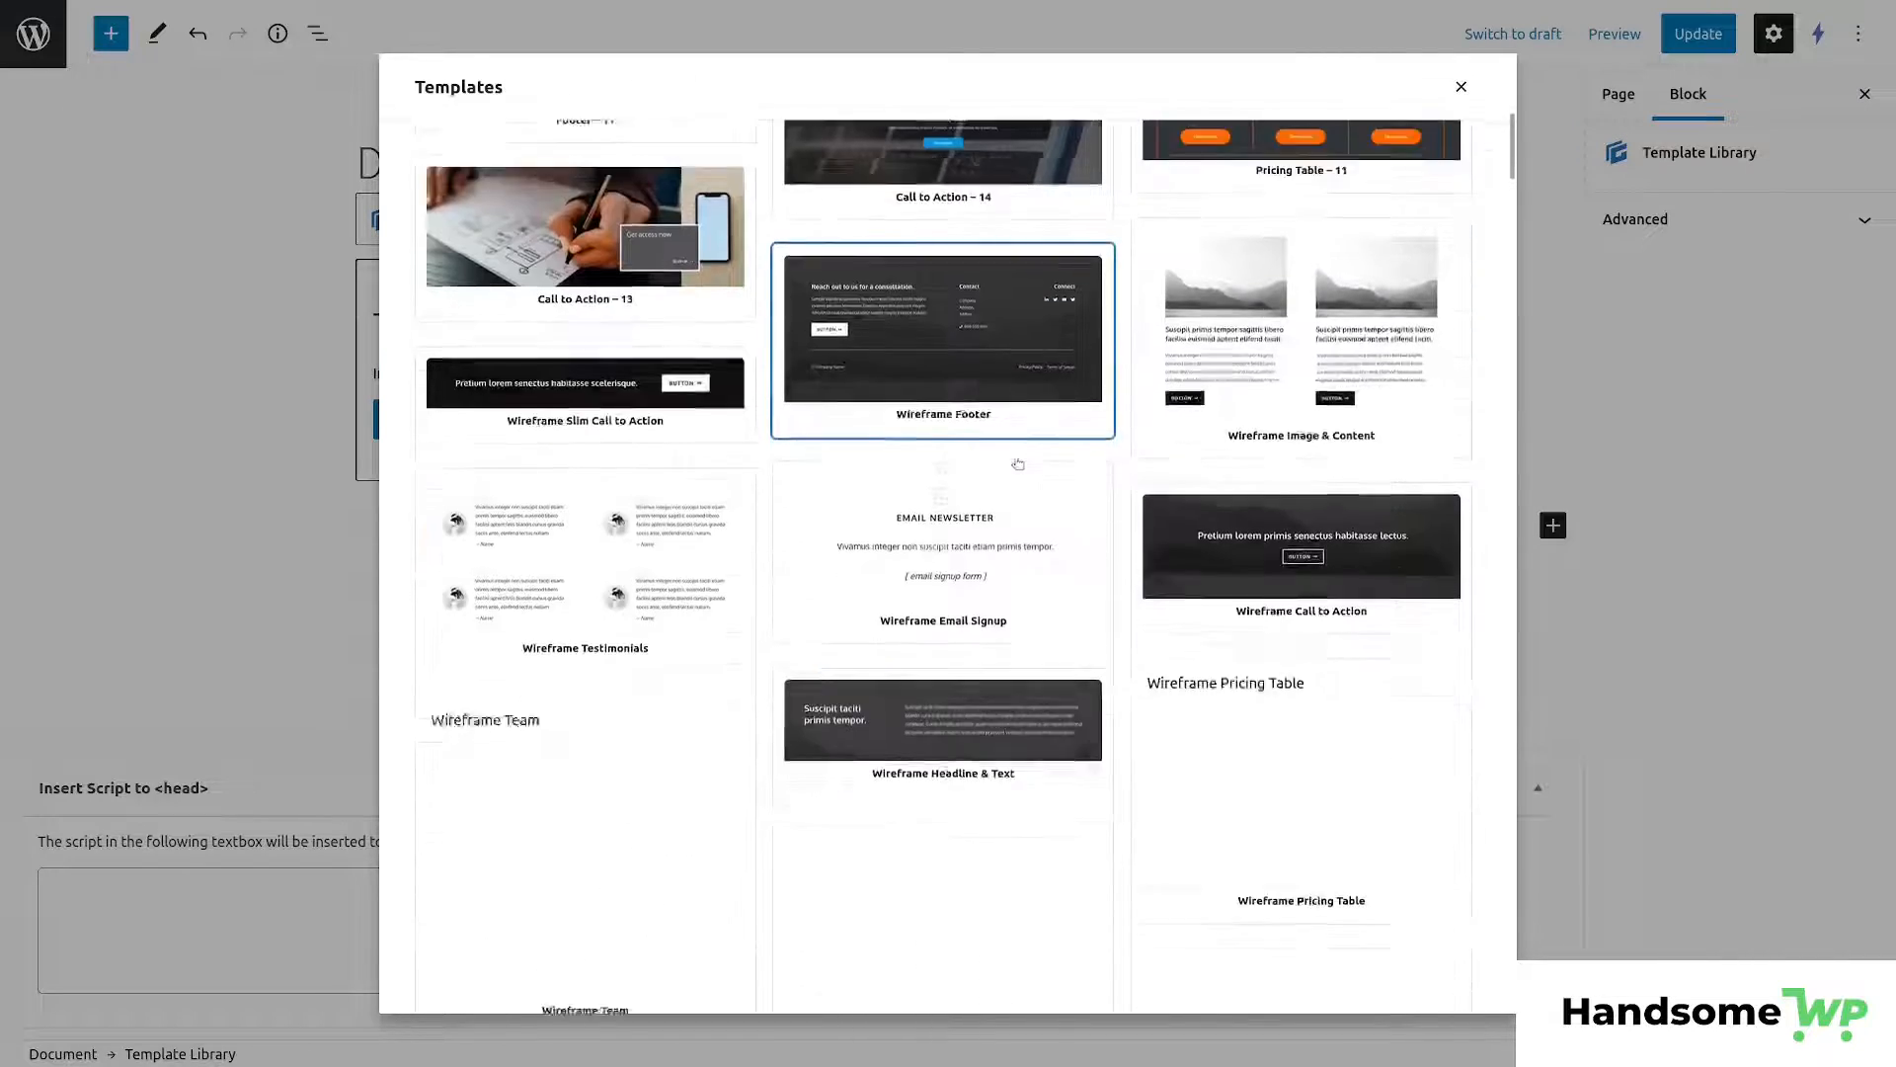
scroll(1007, 484, down, 8)
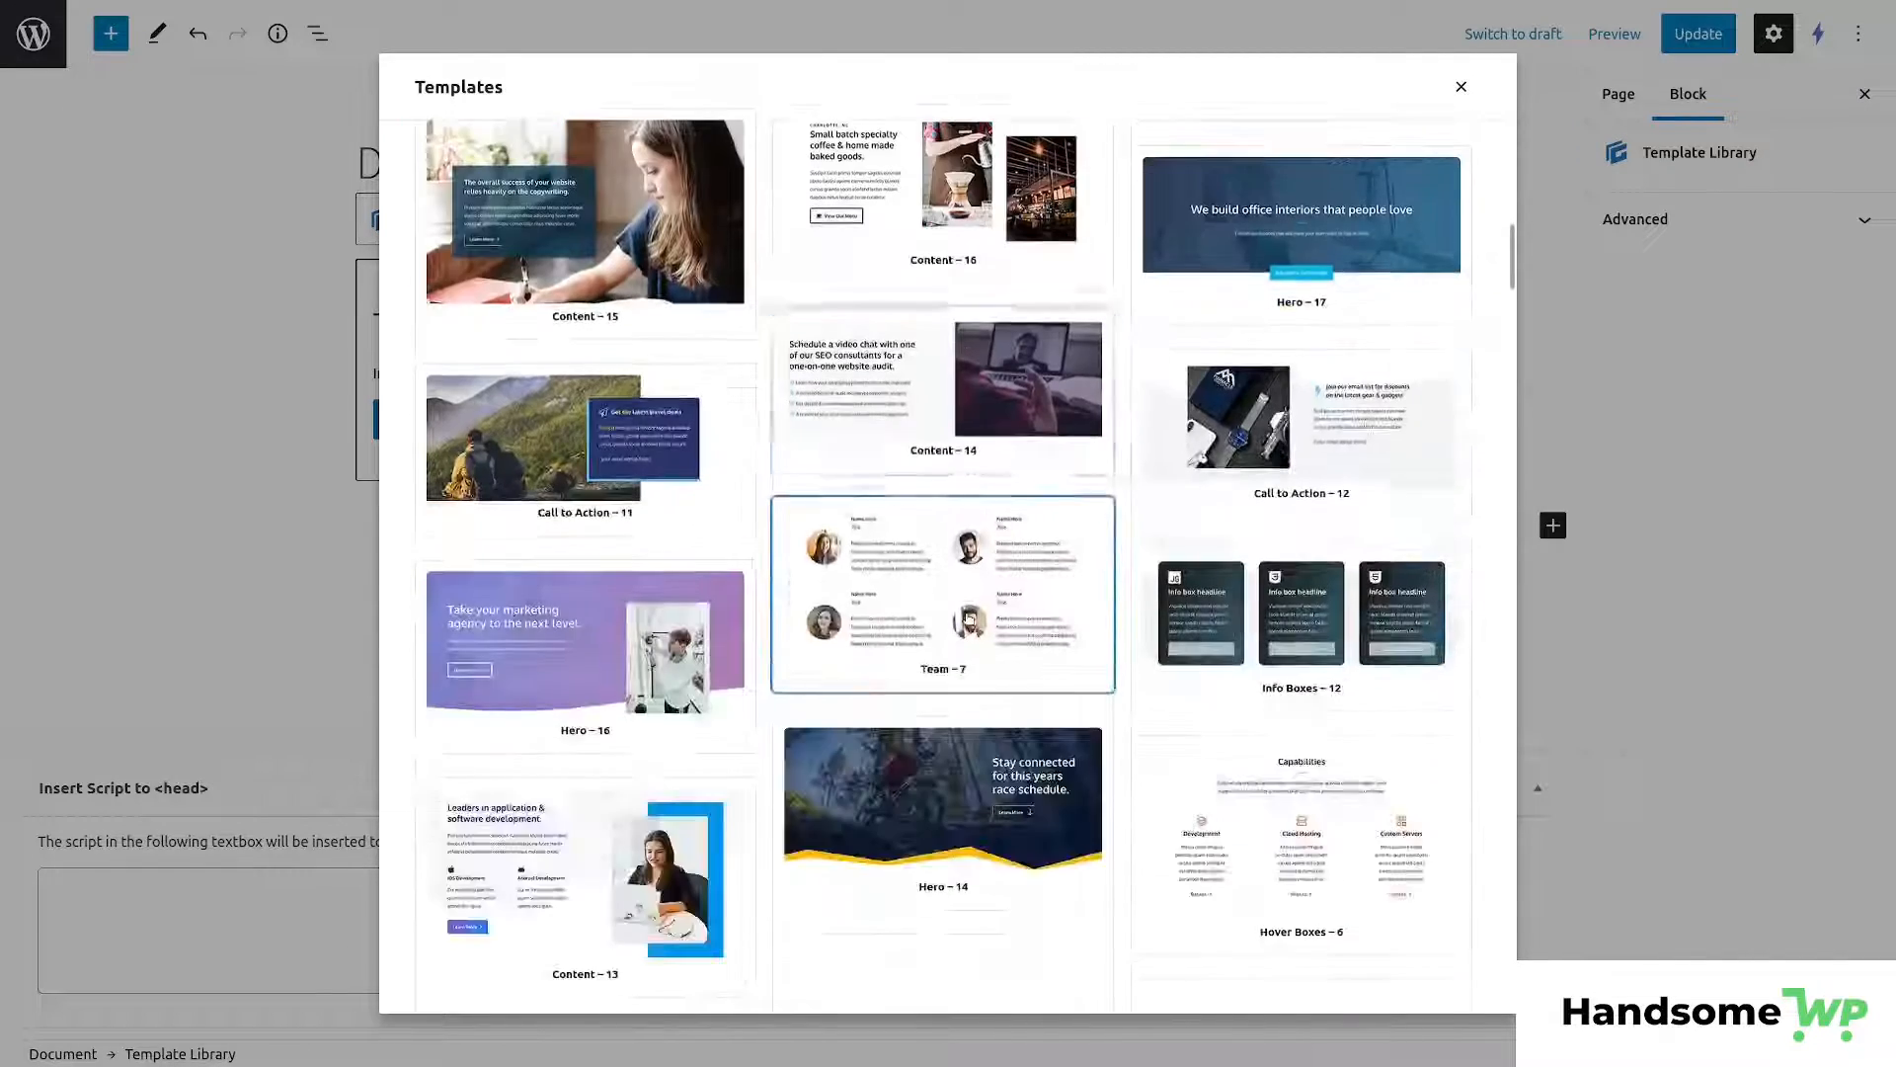
scroll(922, 594, down, 3)
scroll(922, 593, up, 4)
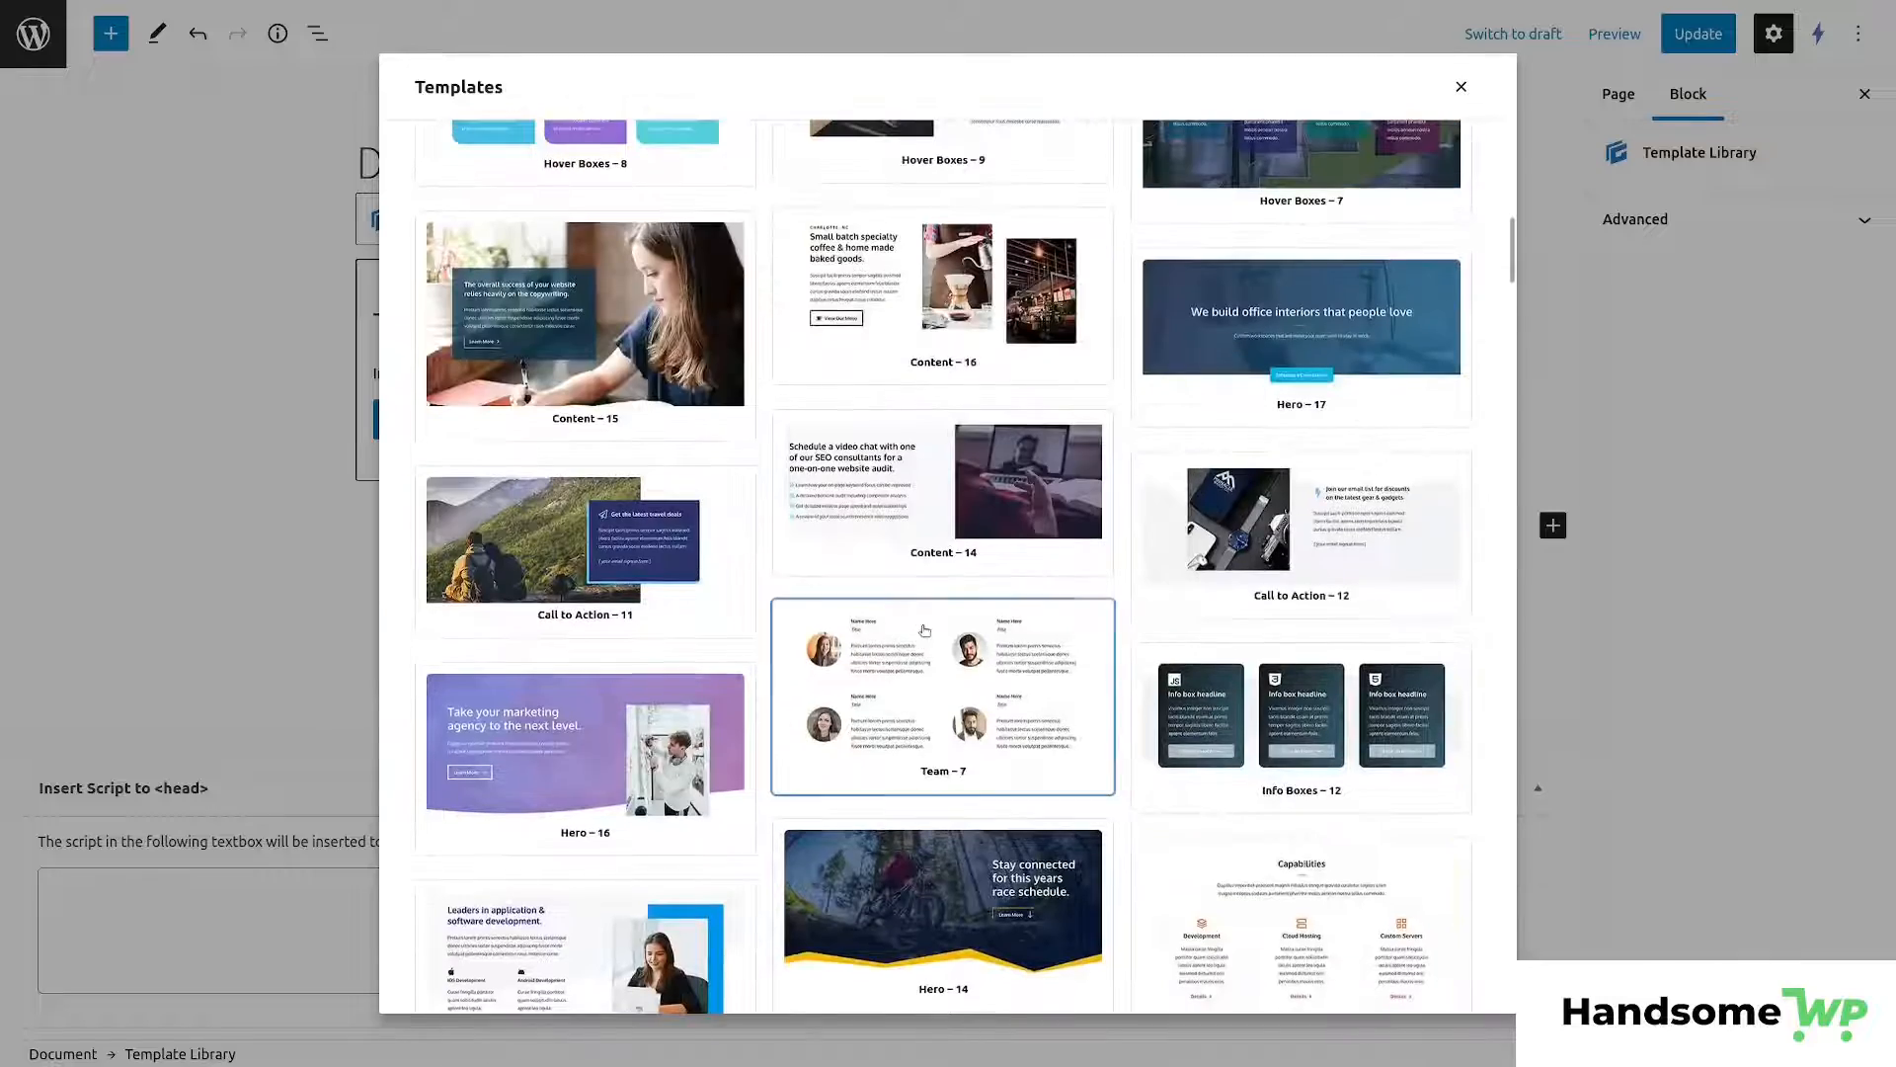
scroll(1000, 551, down, 3)
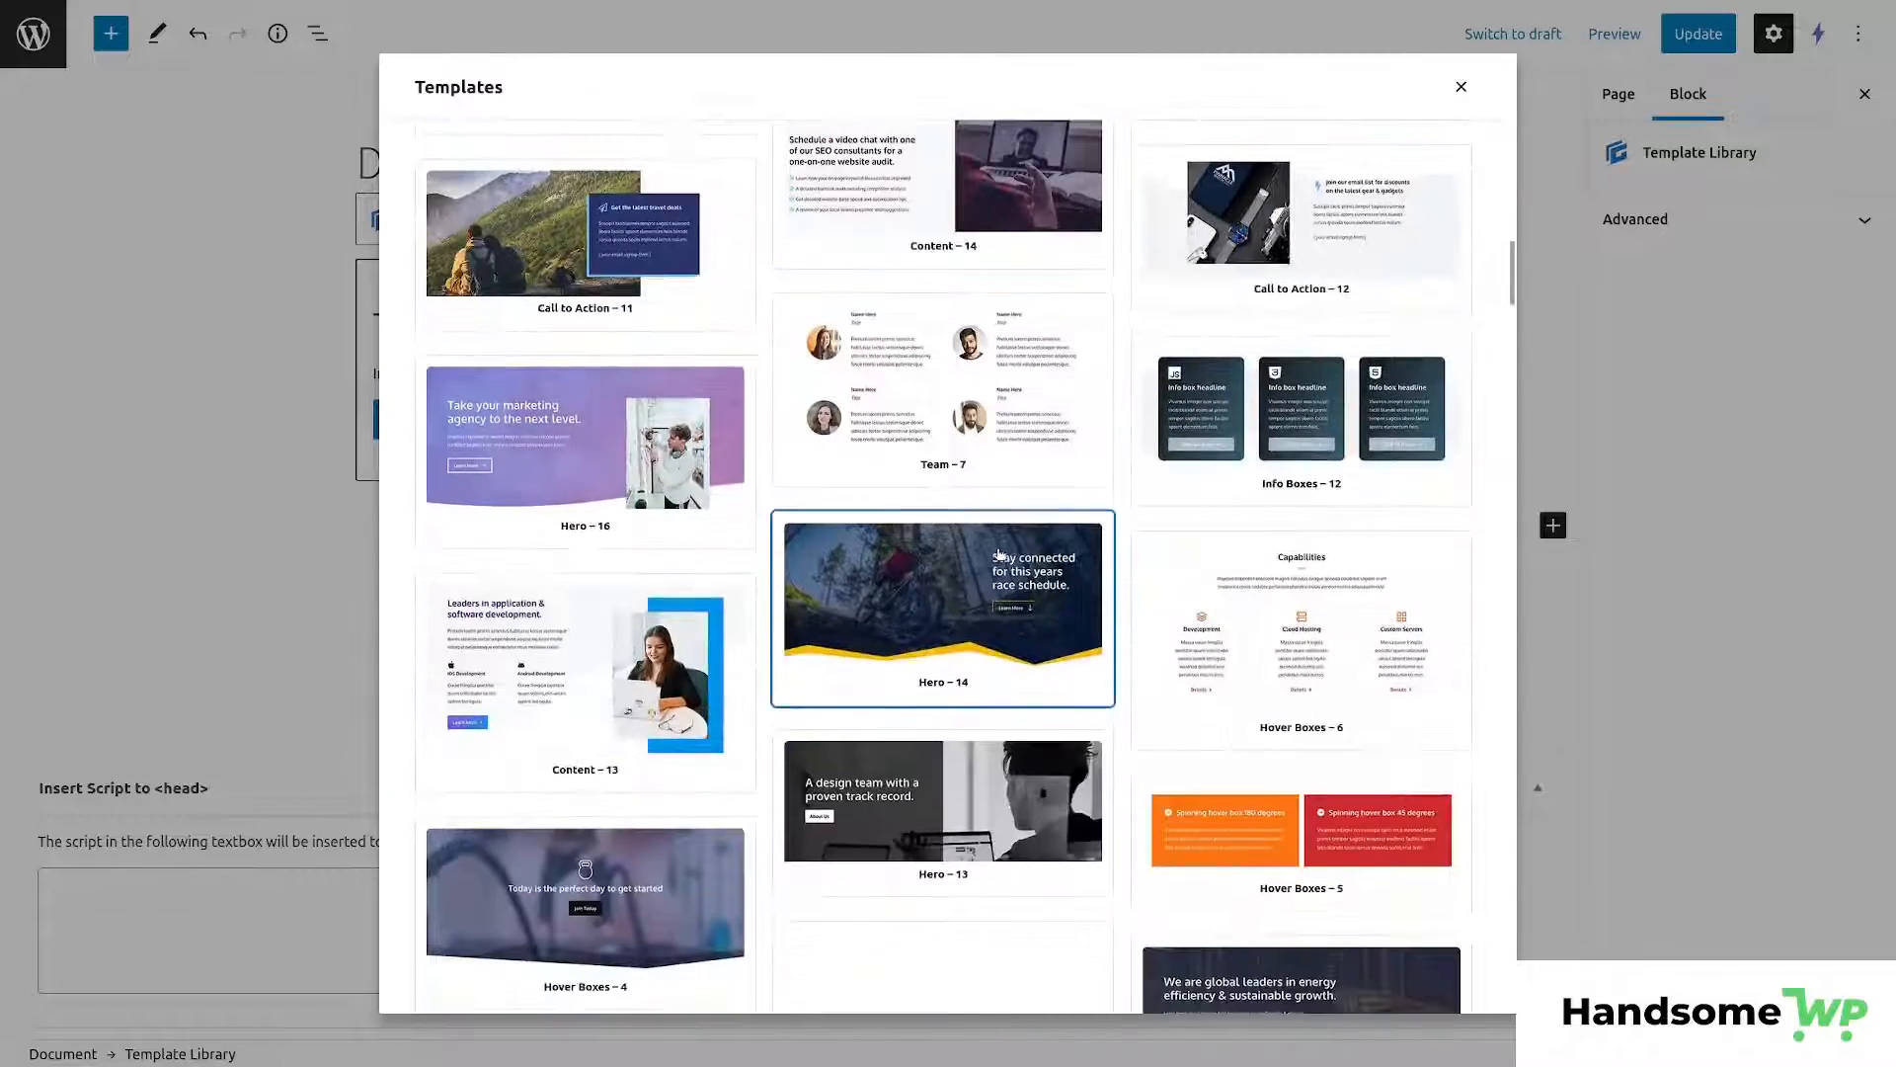
scroll(1000, 554, down, 15)
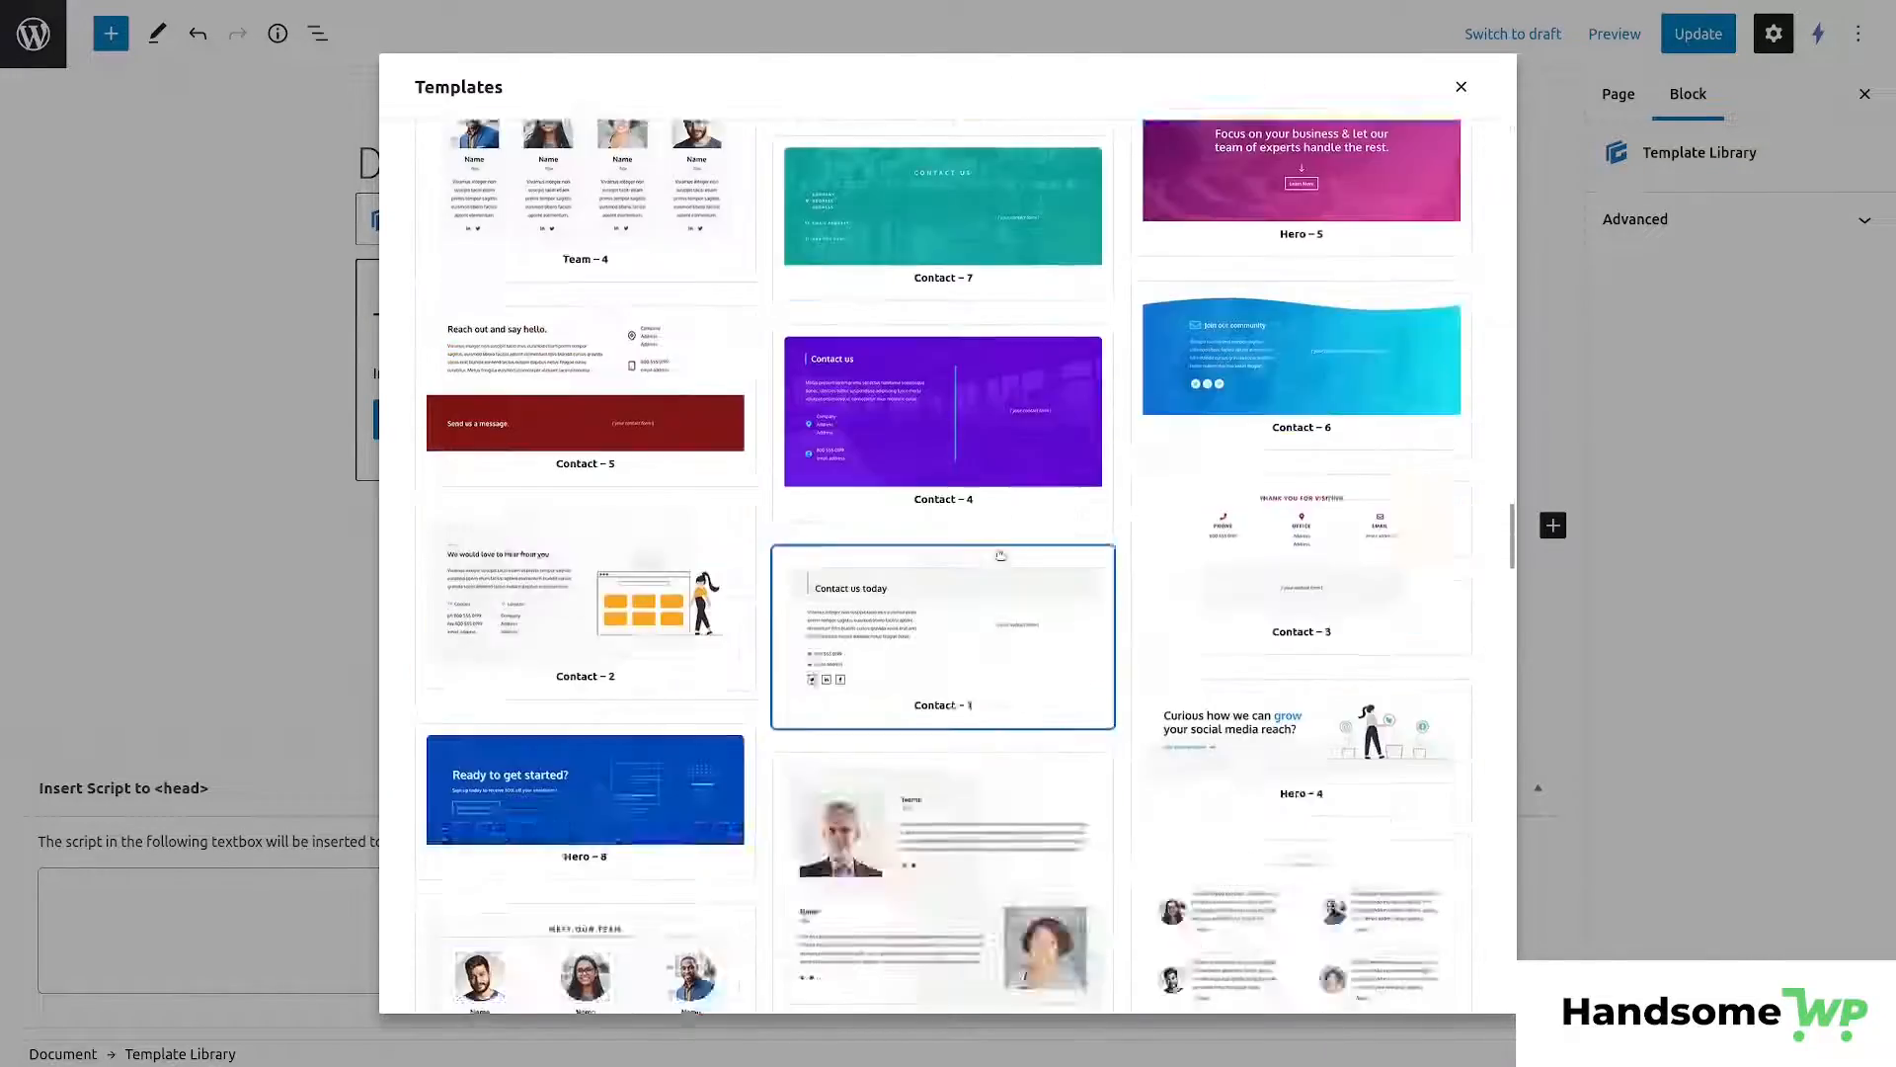
scroll(997, 534, down, 10)
scroll(998, 533, up, 6)
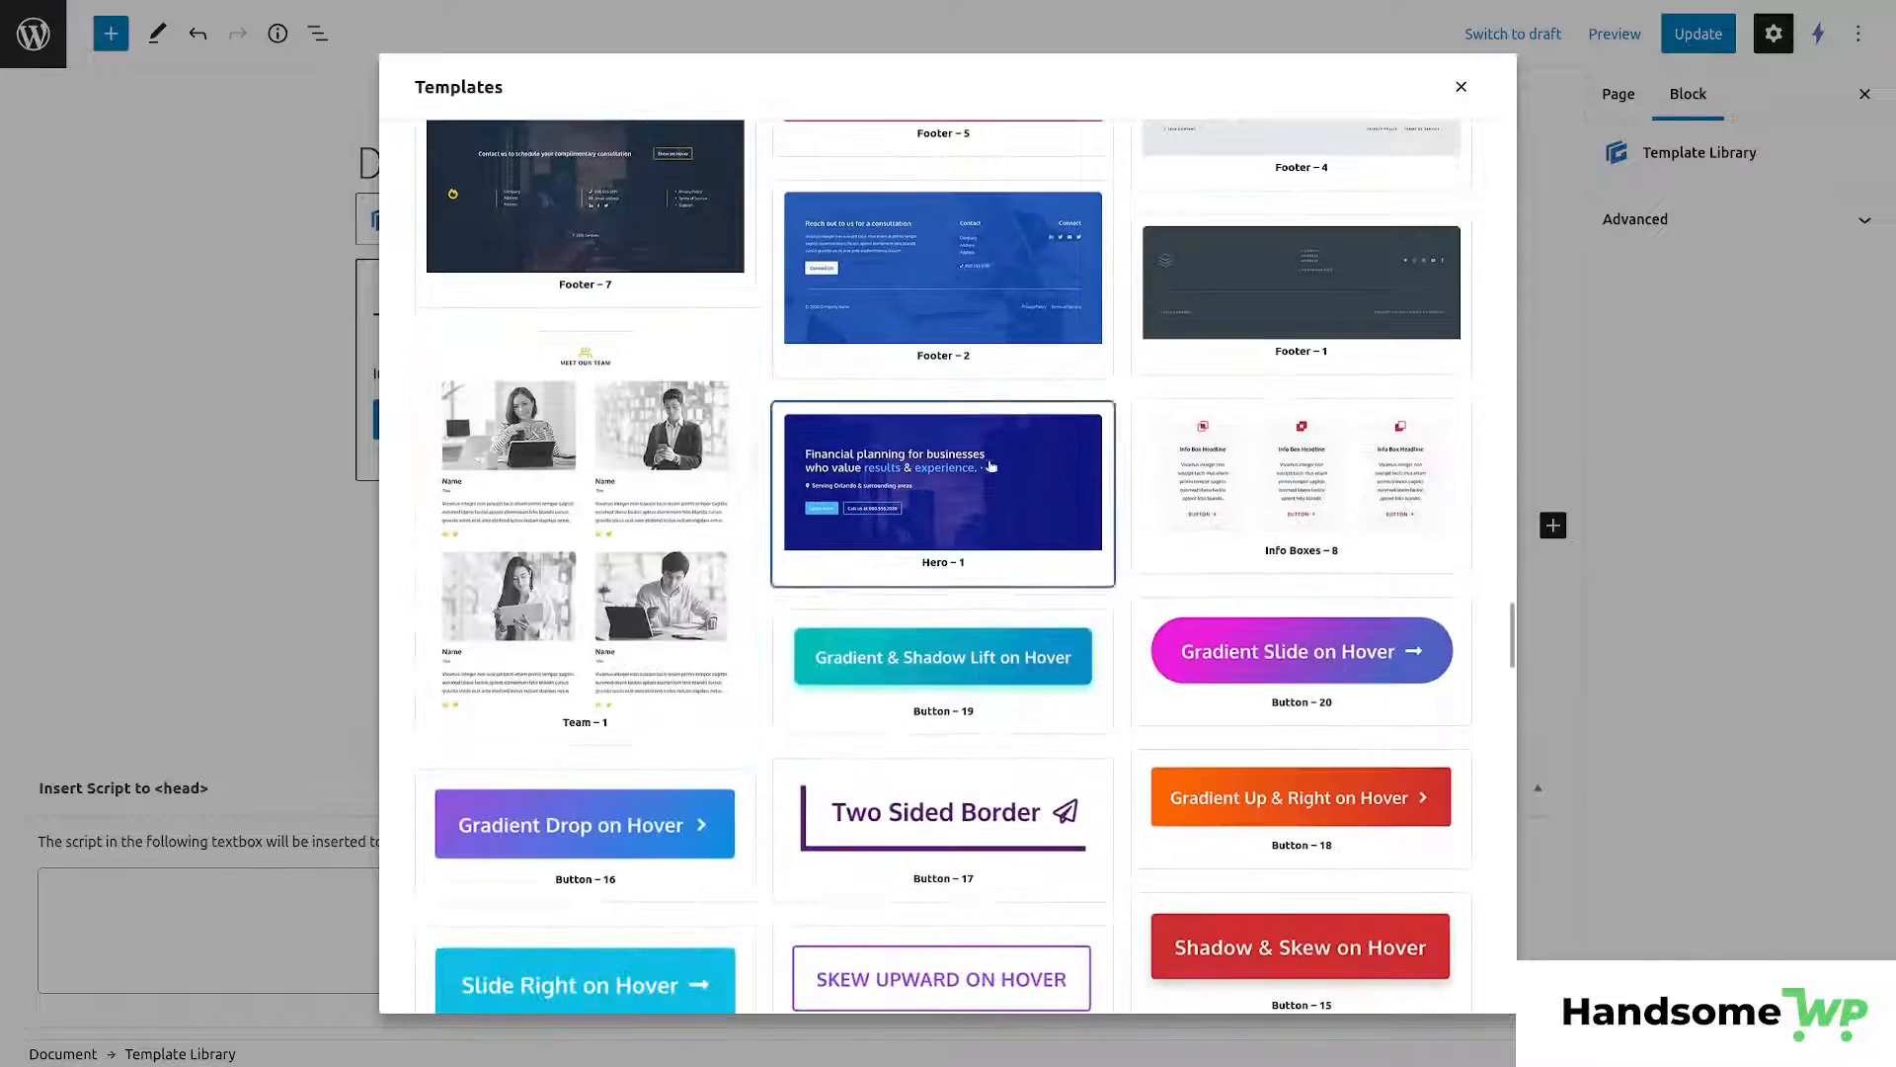
click(998, 534)
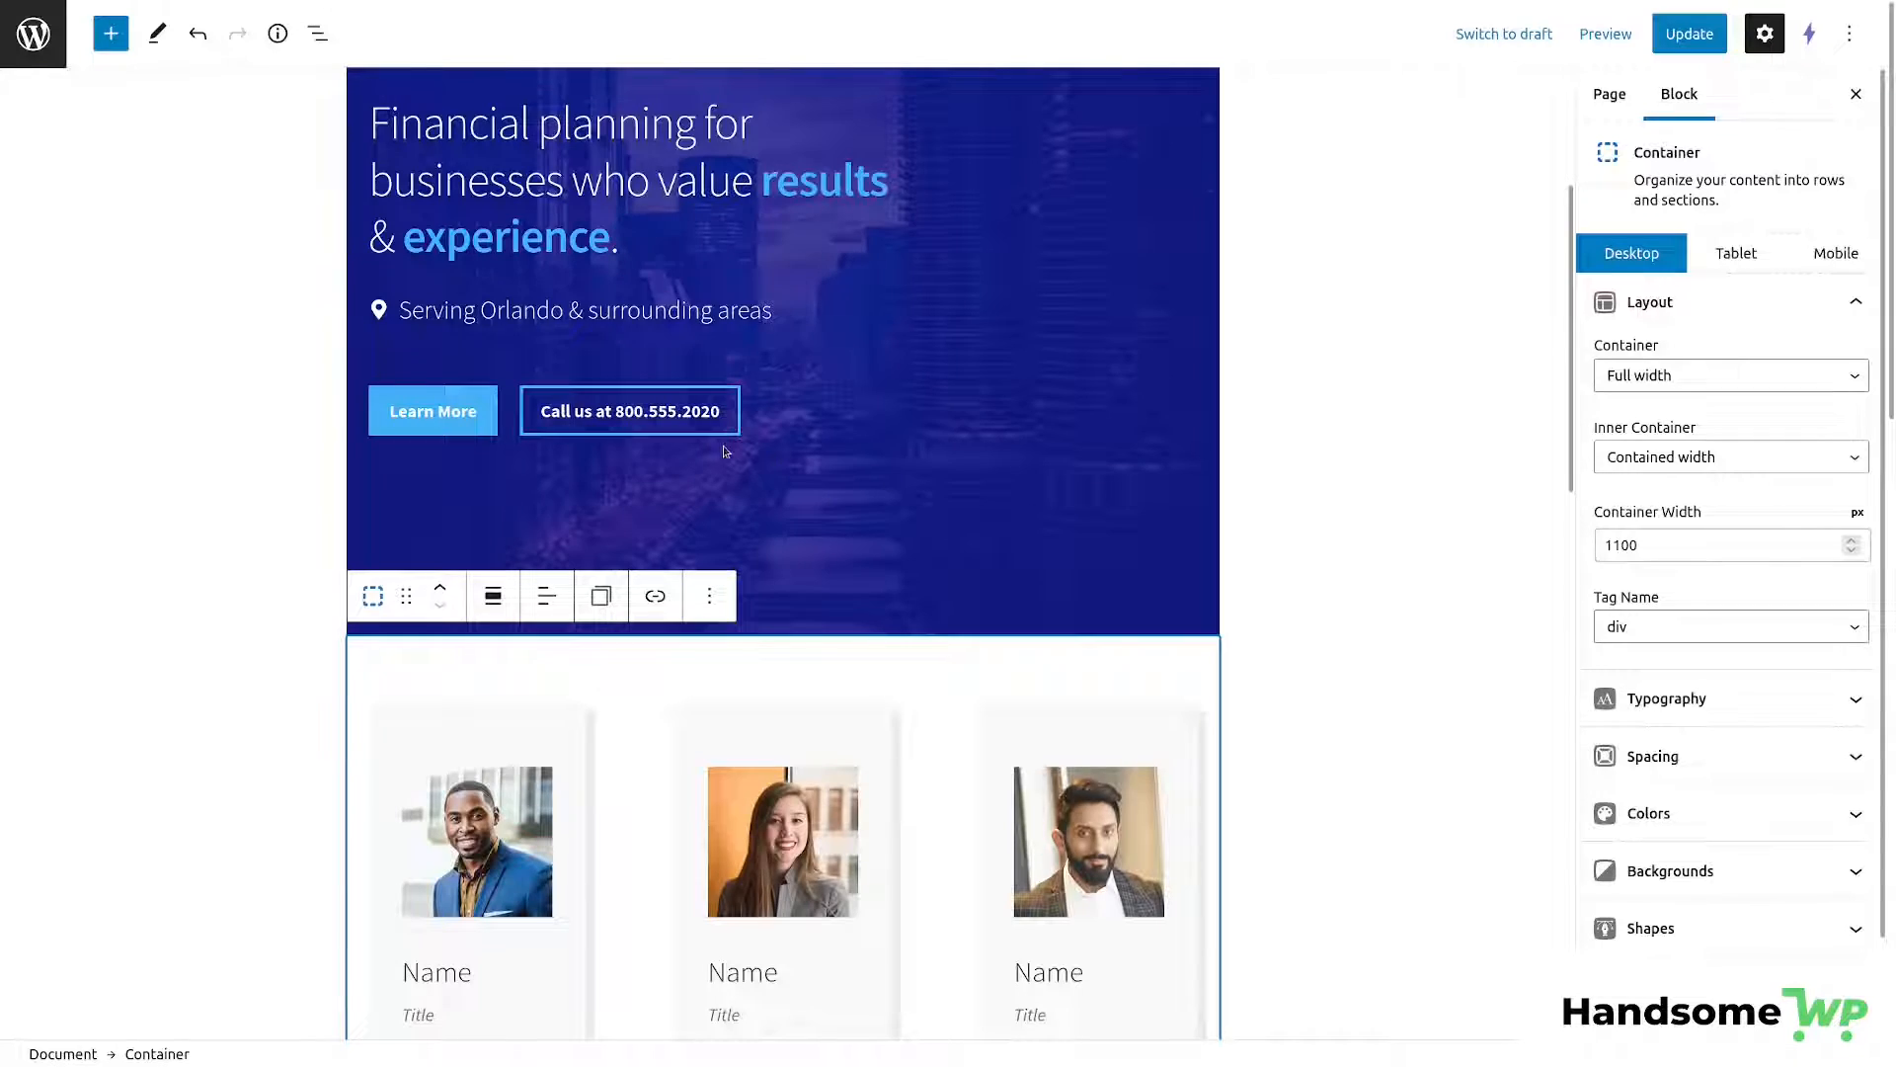
Open the background image picker for the hero section's outer container and show the Instant Images source.
scroll(724, 451, up, 4)
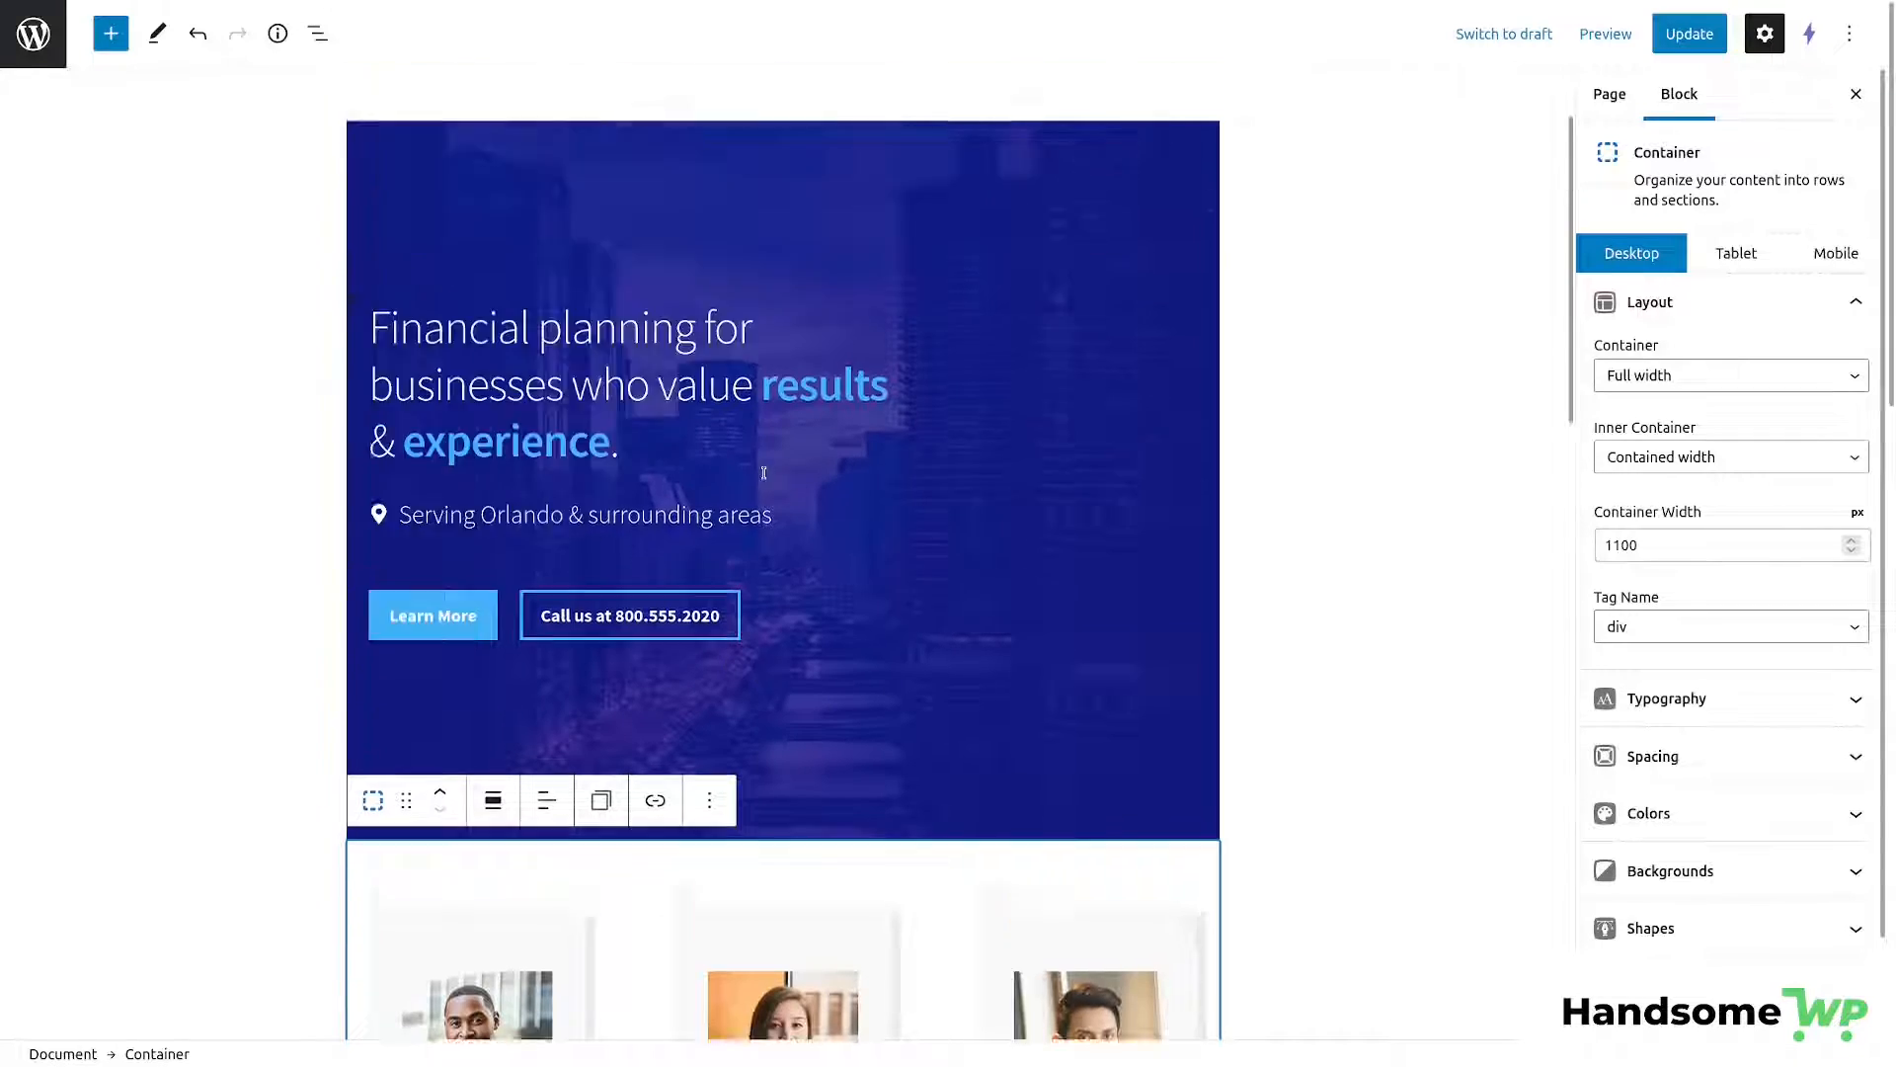
click(1009, 283)
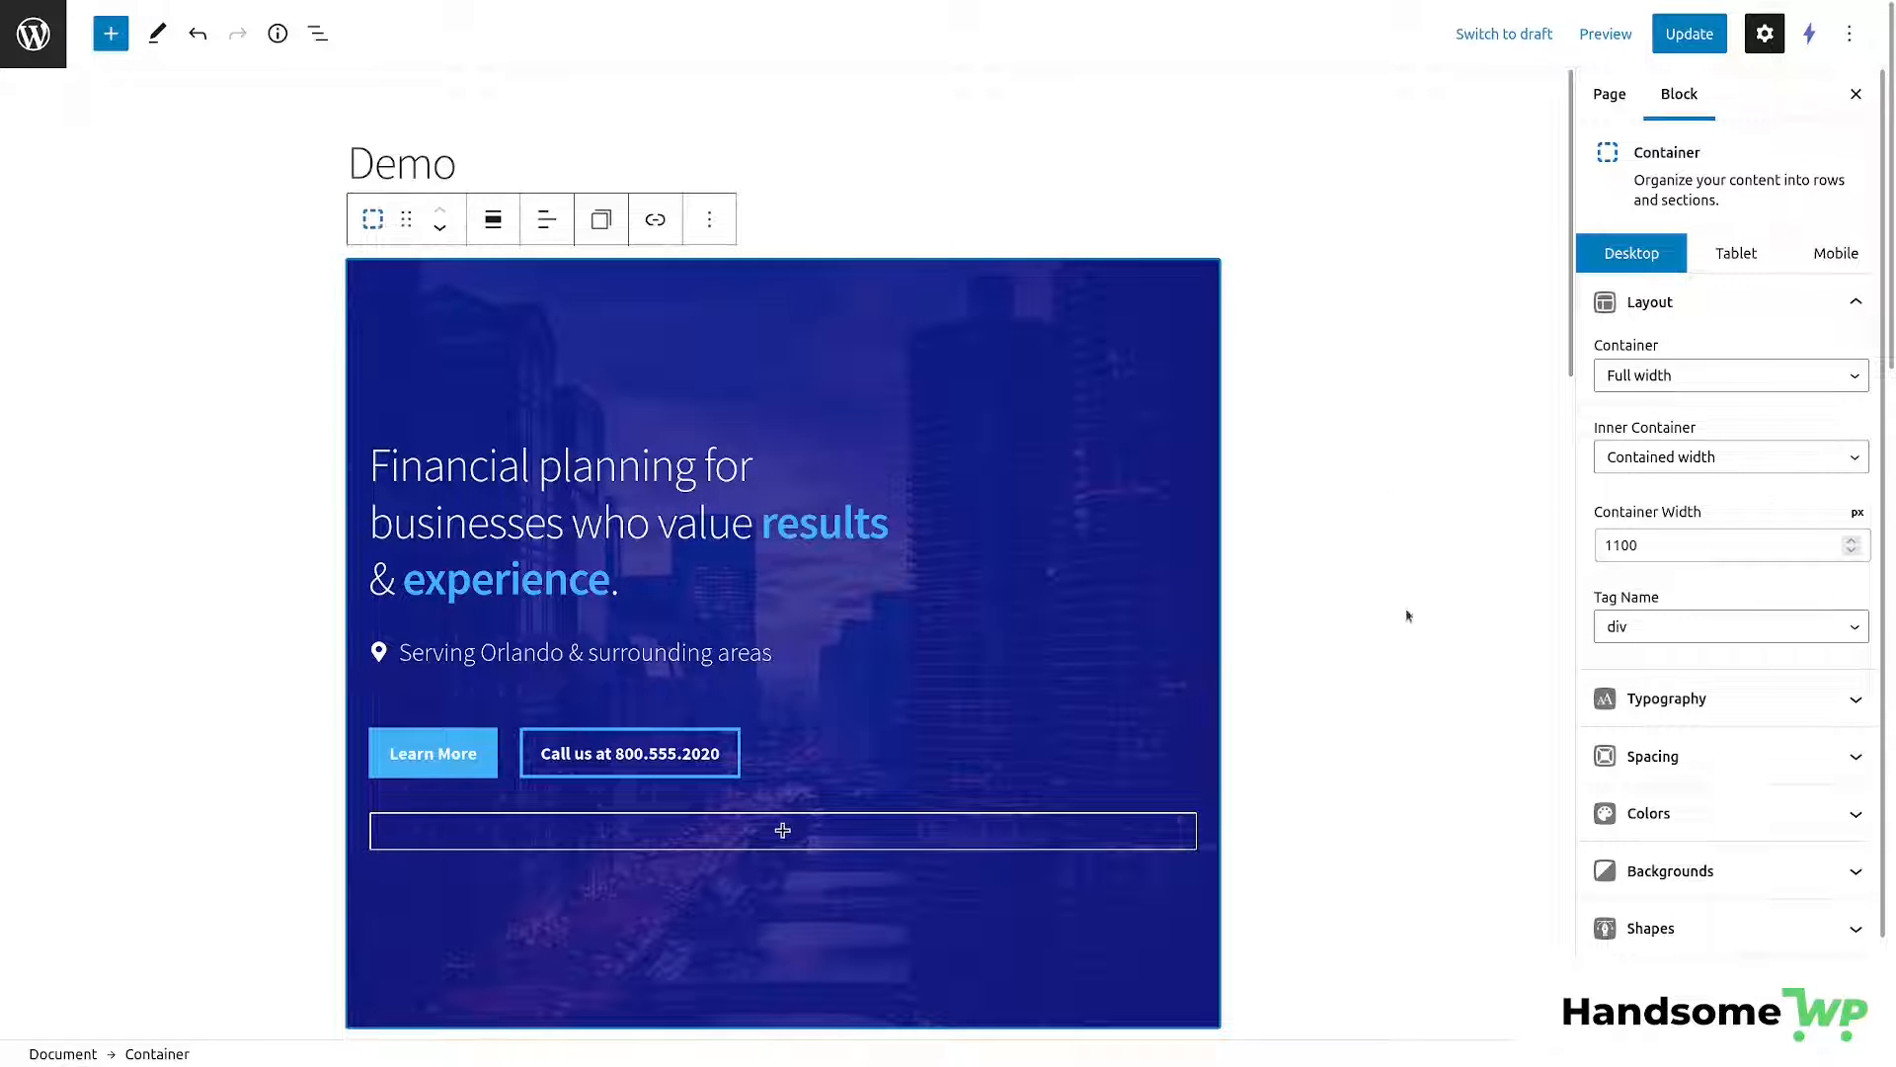
scroll(1408, 616, down, 2)
scroll(1198, 297, up, 2)
click(1676, 869)
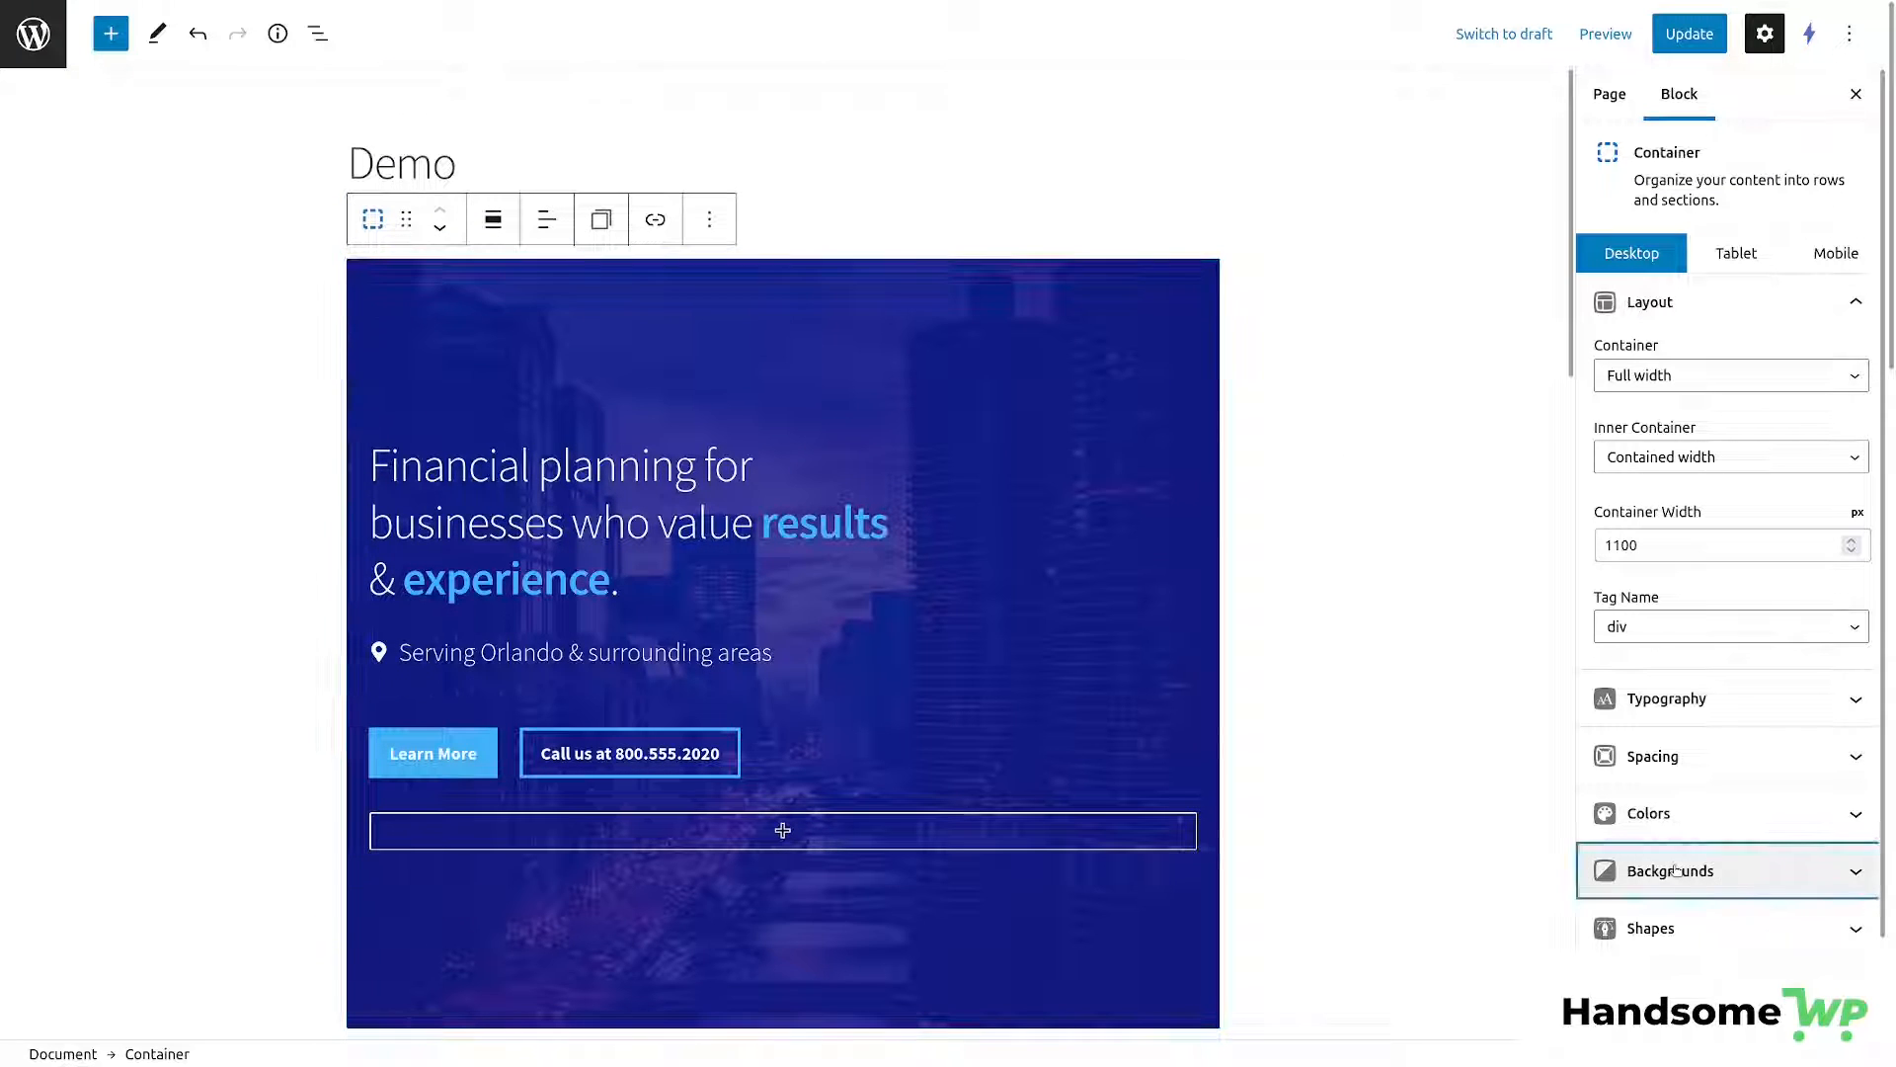
click(1698, 337)
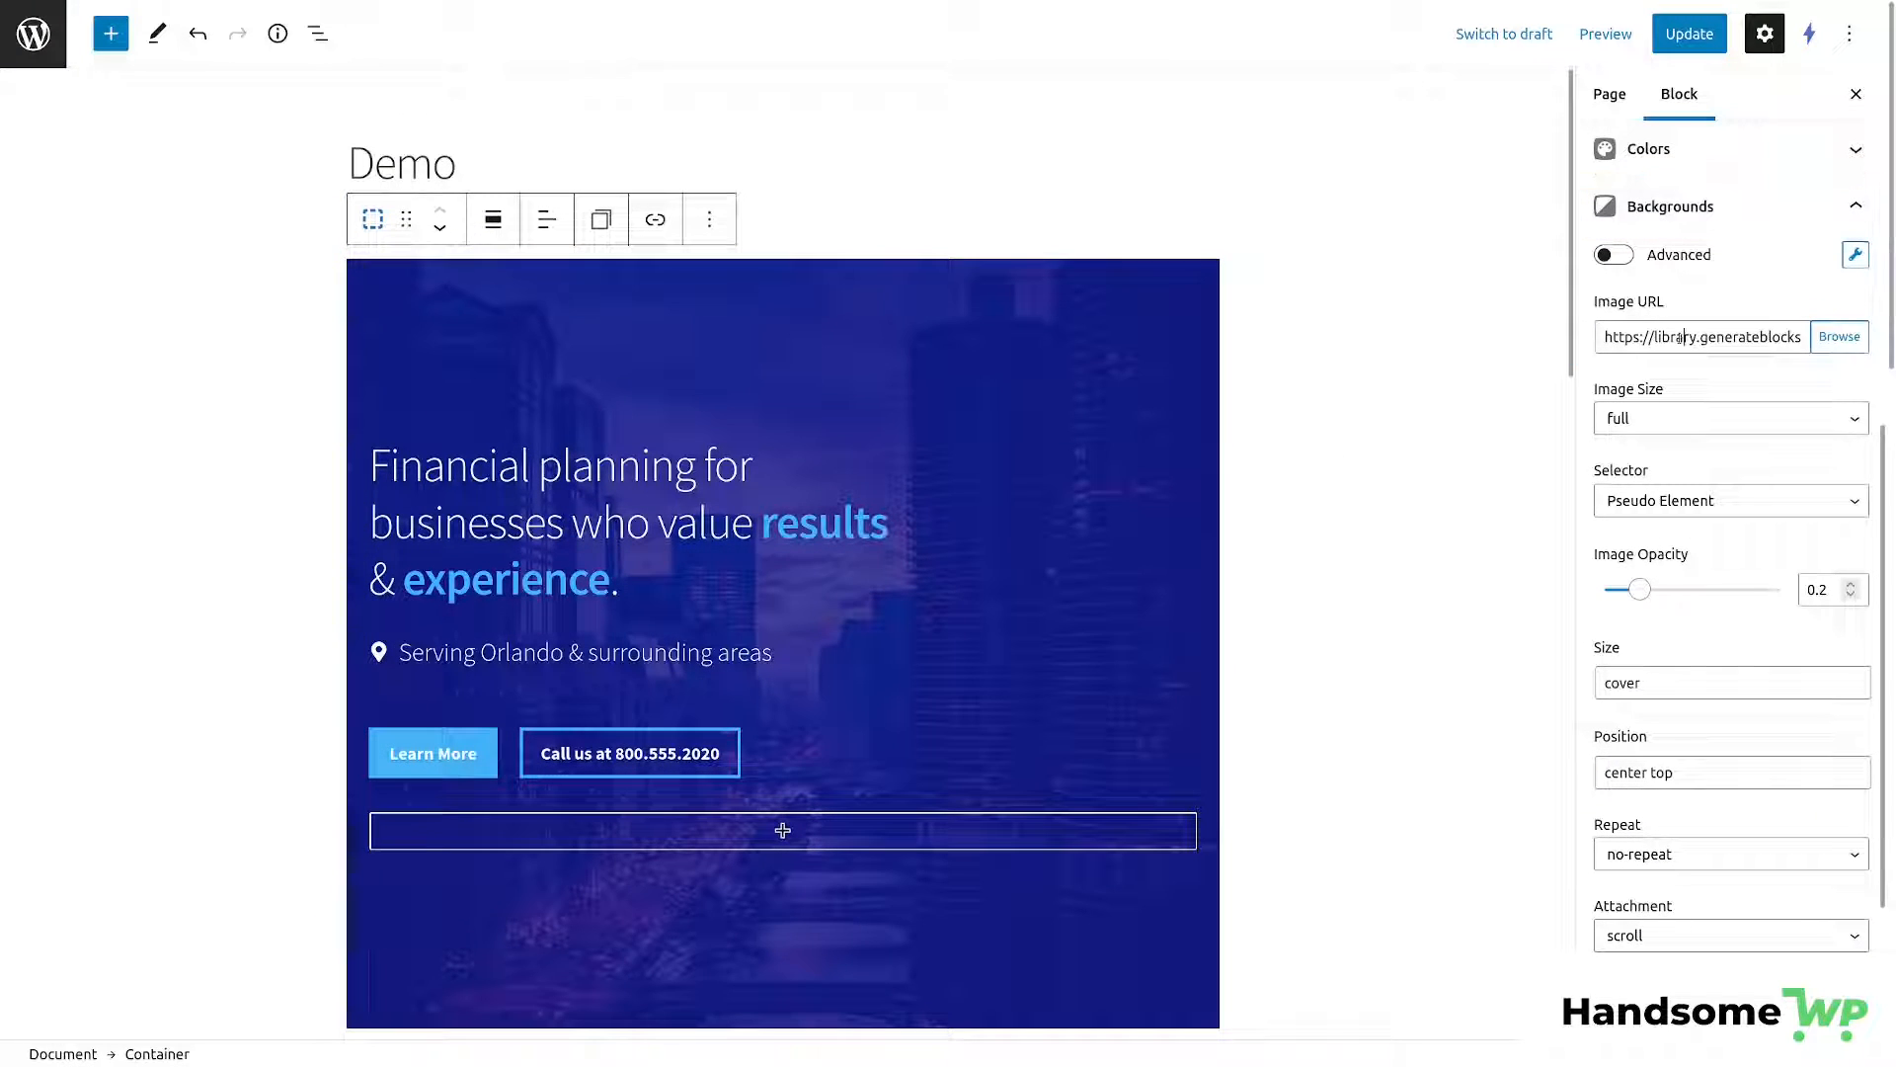
key(ctrl+a)
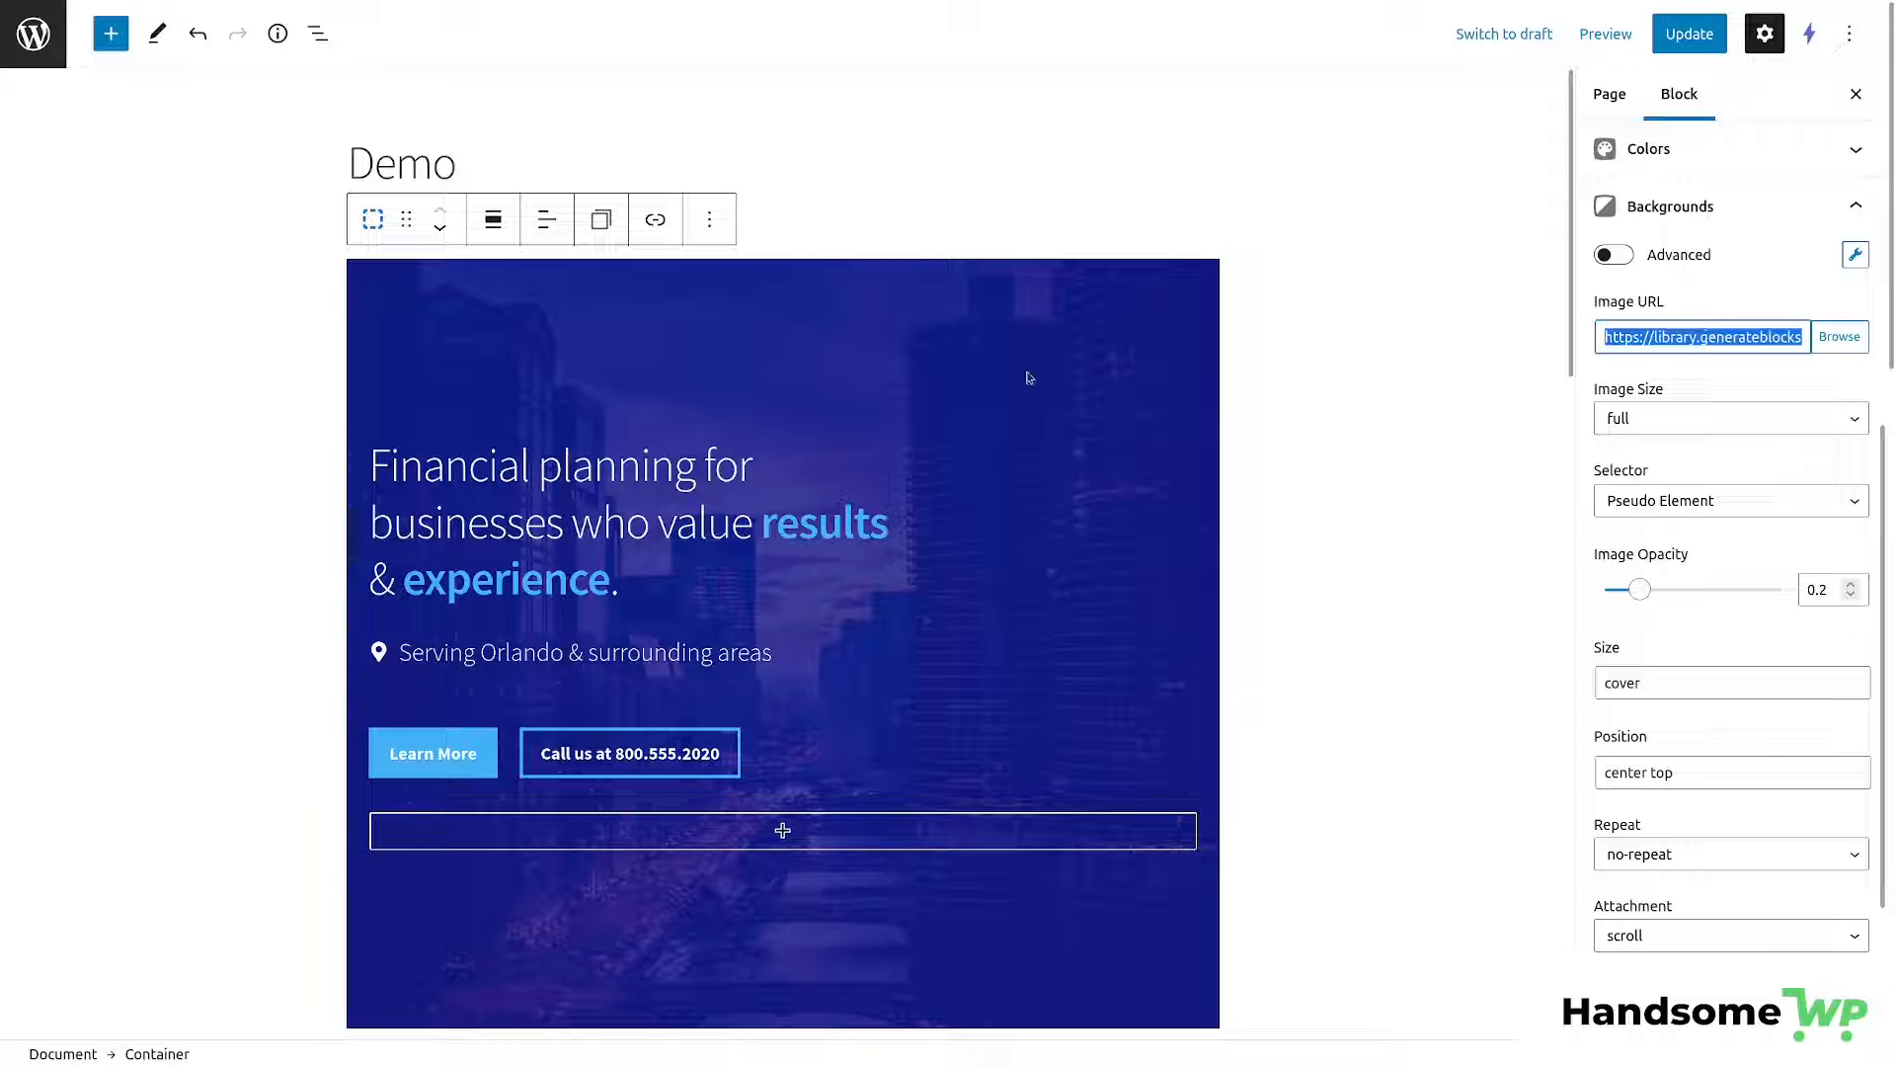
click(1840, 337)
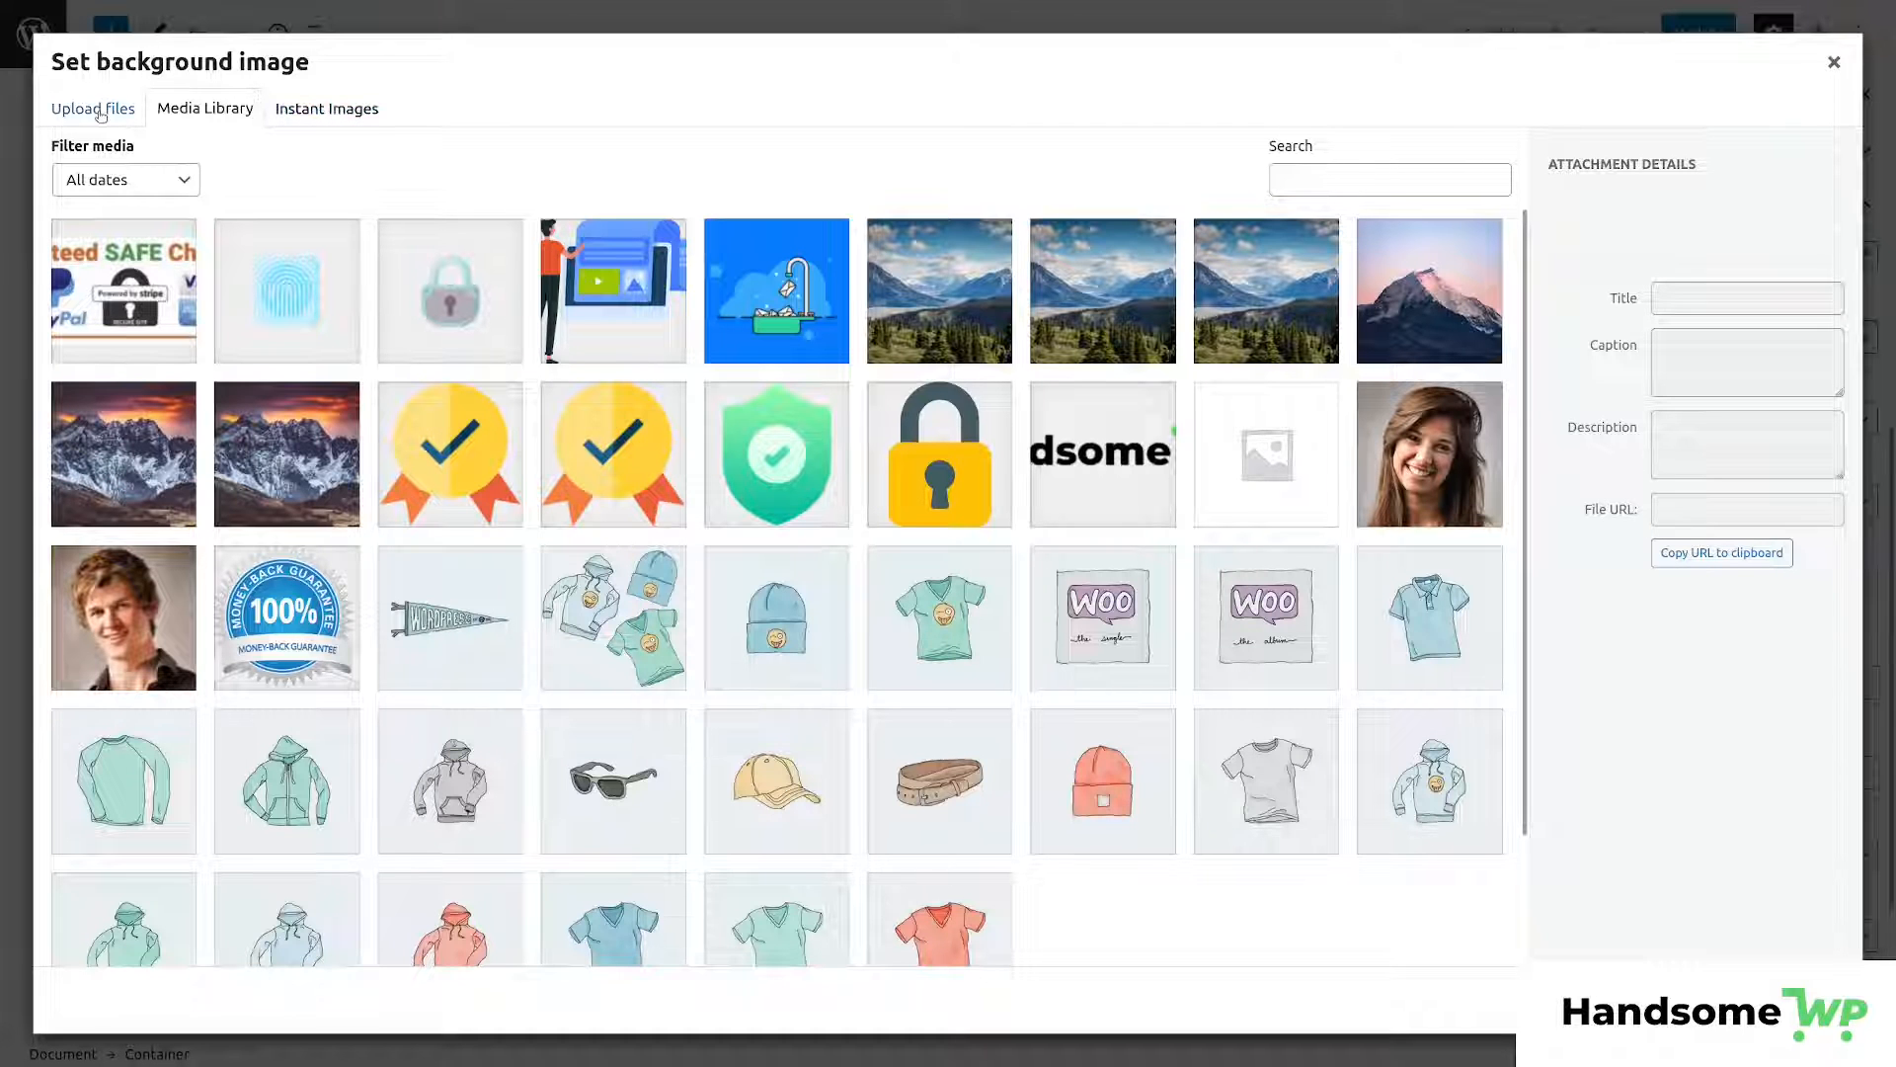
click(346, 108)
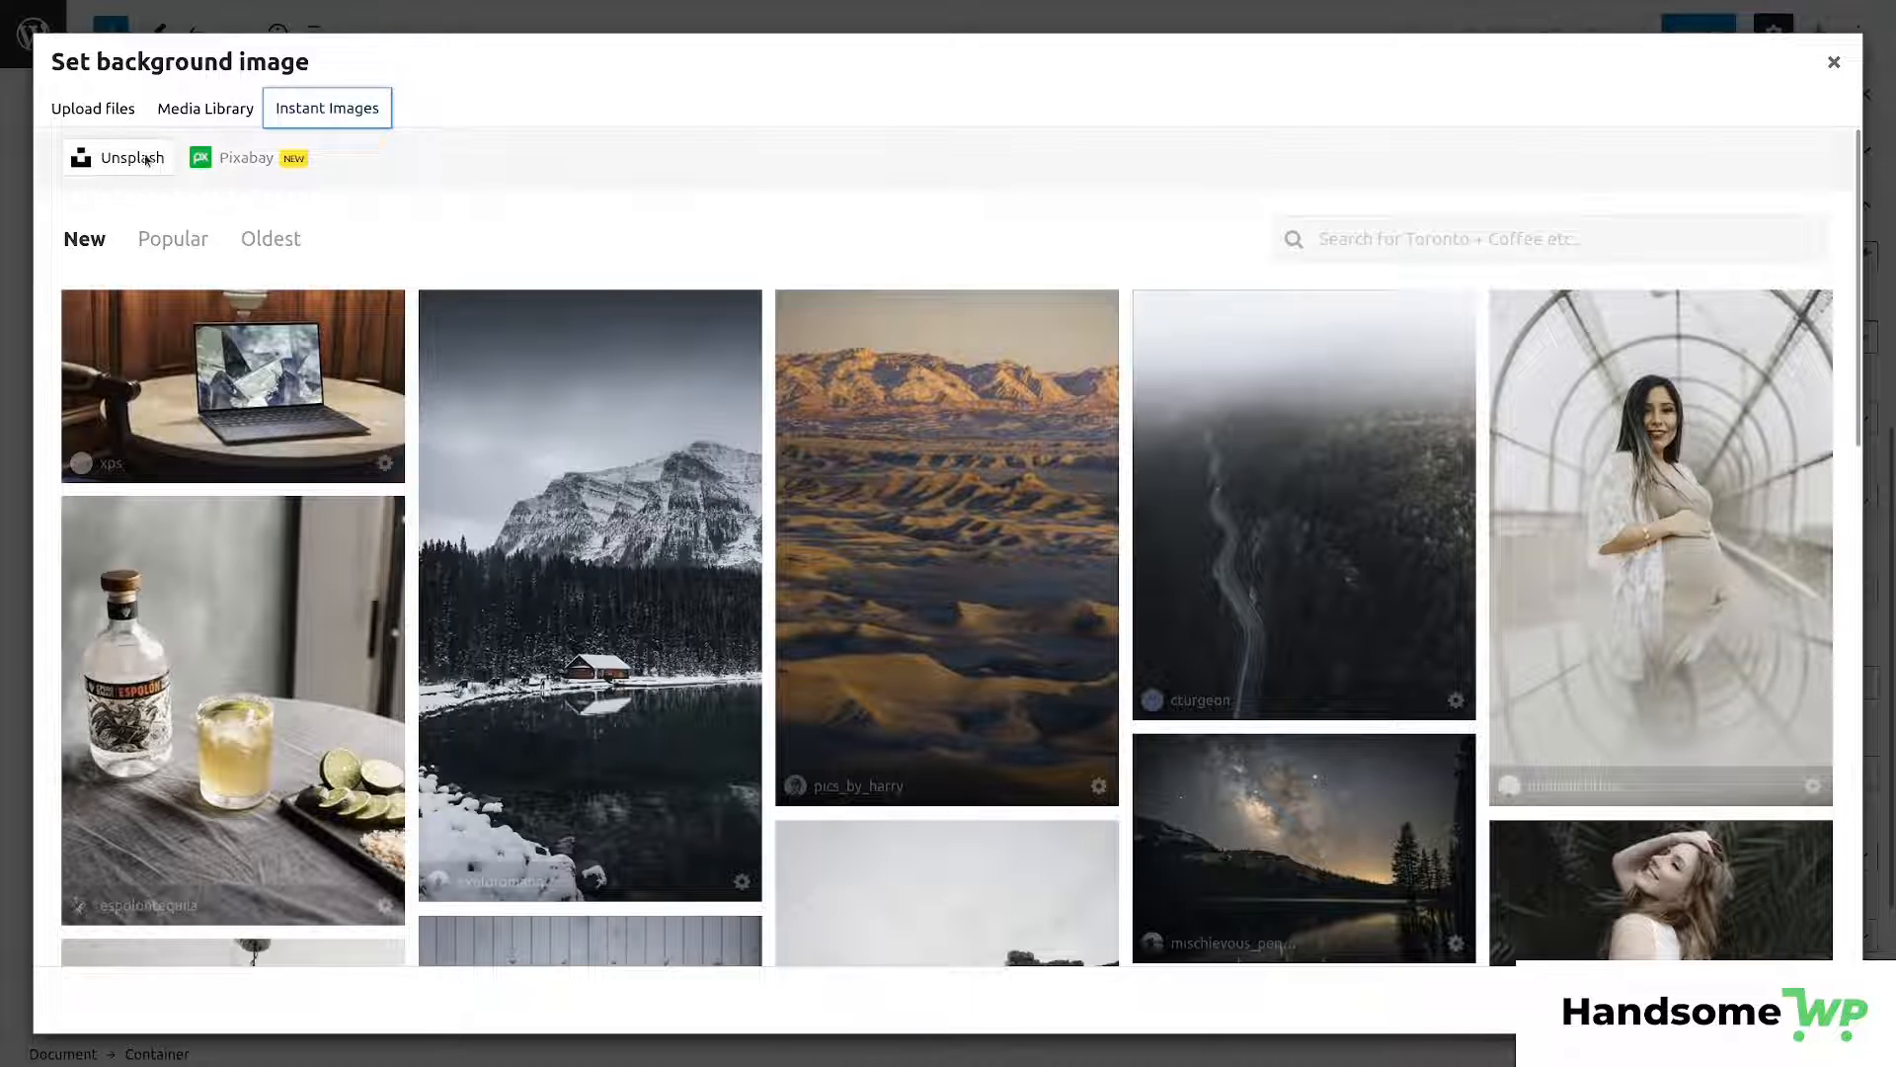
Check the Pixabay source's API key requirement and its developer API page, and return to the Unsplash images.
click(237, 160)
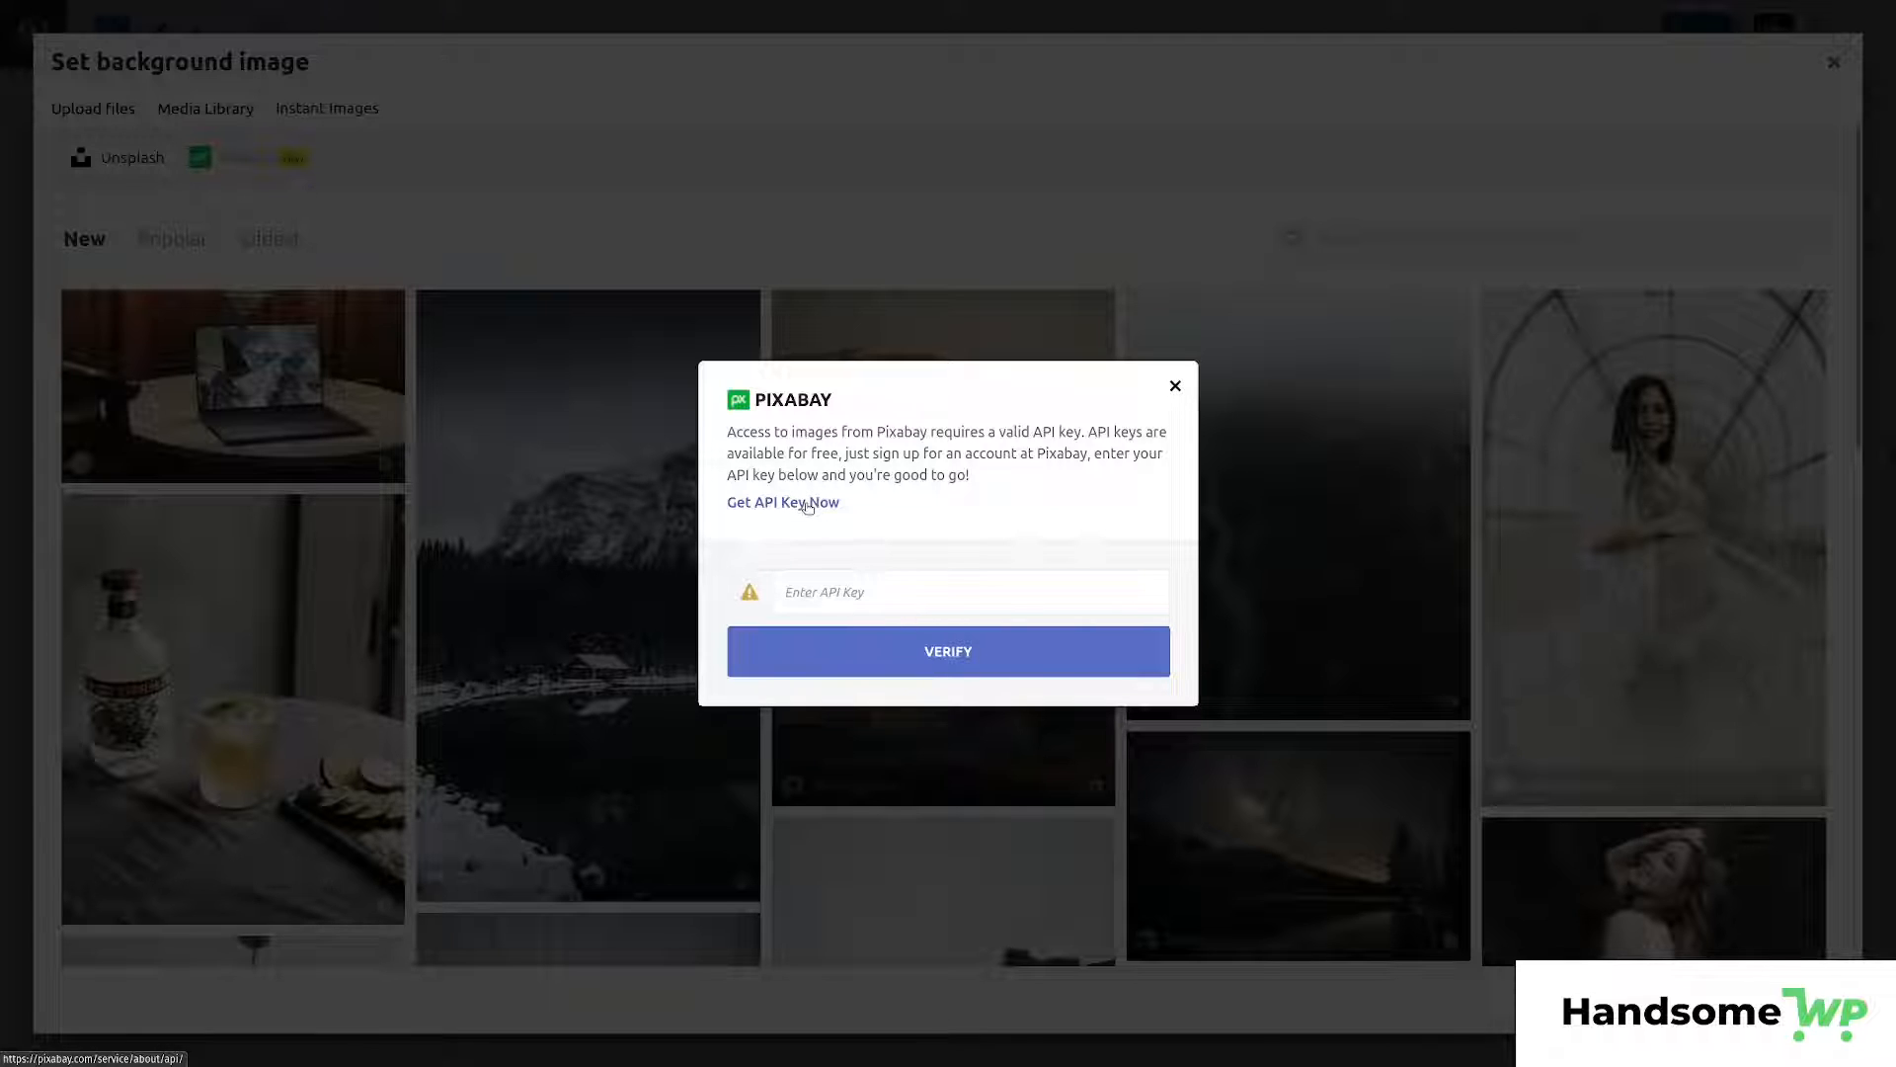
click(806, 503)
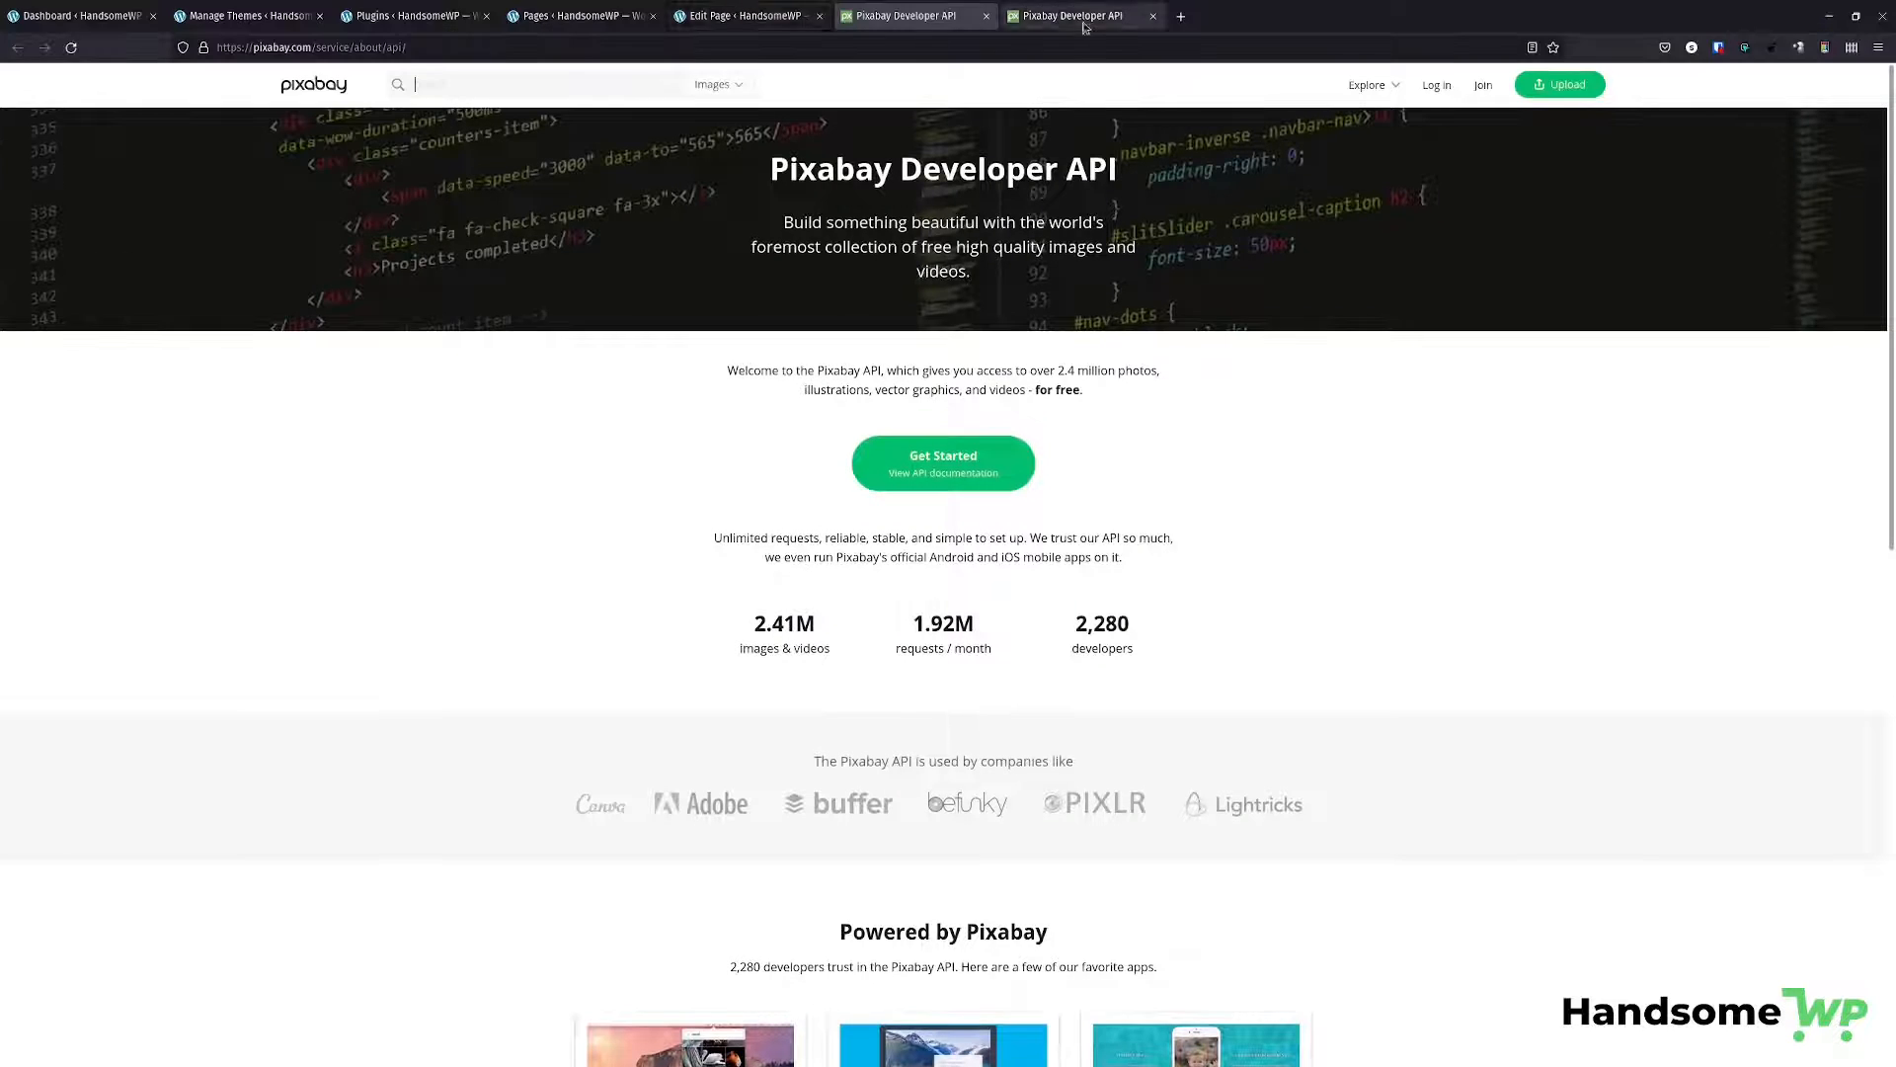
click(987, 17)
click(986, 17)
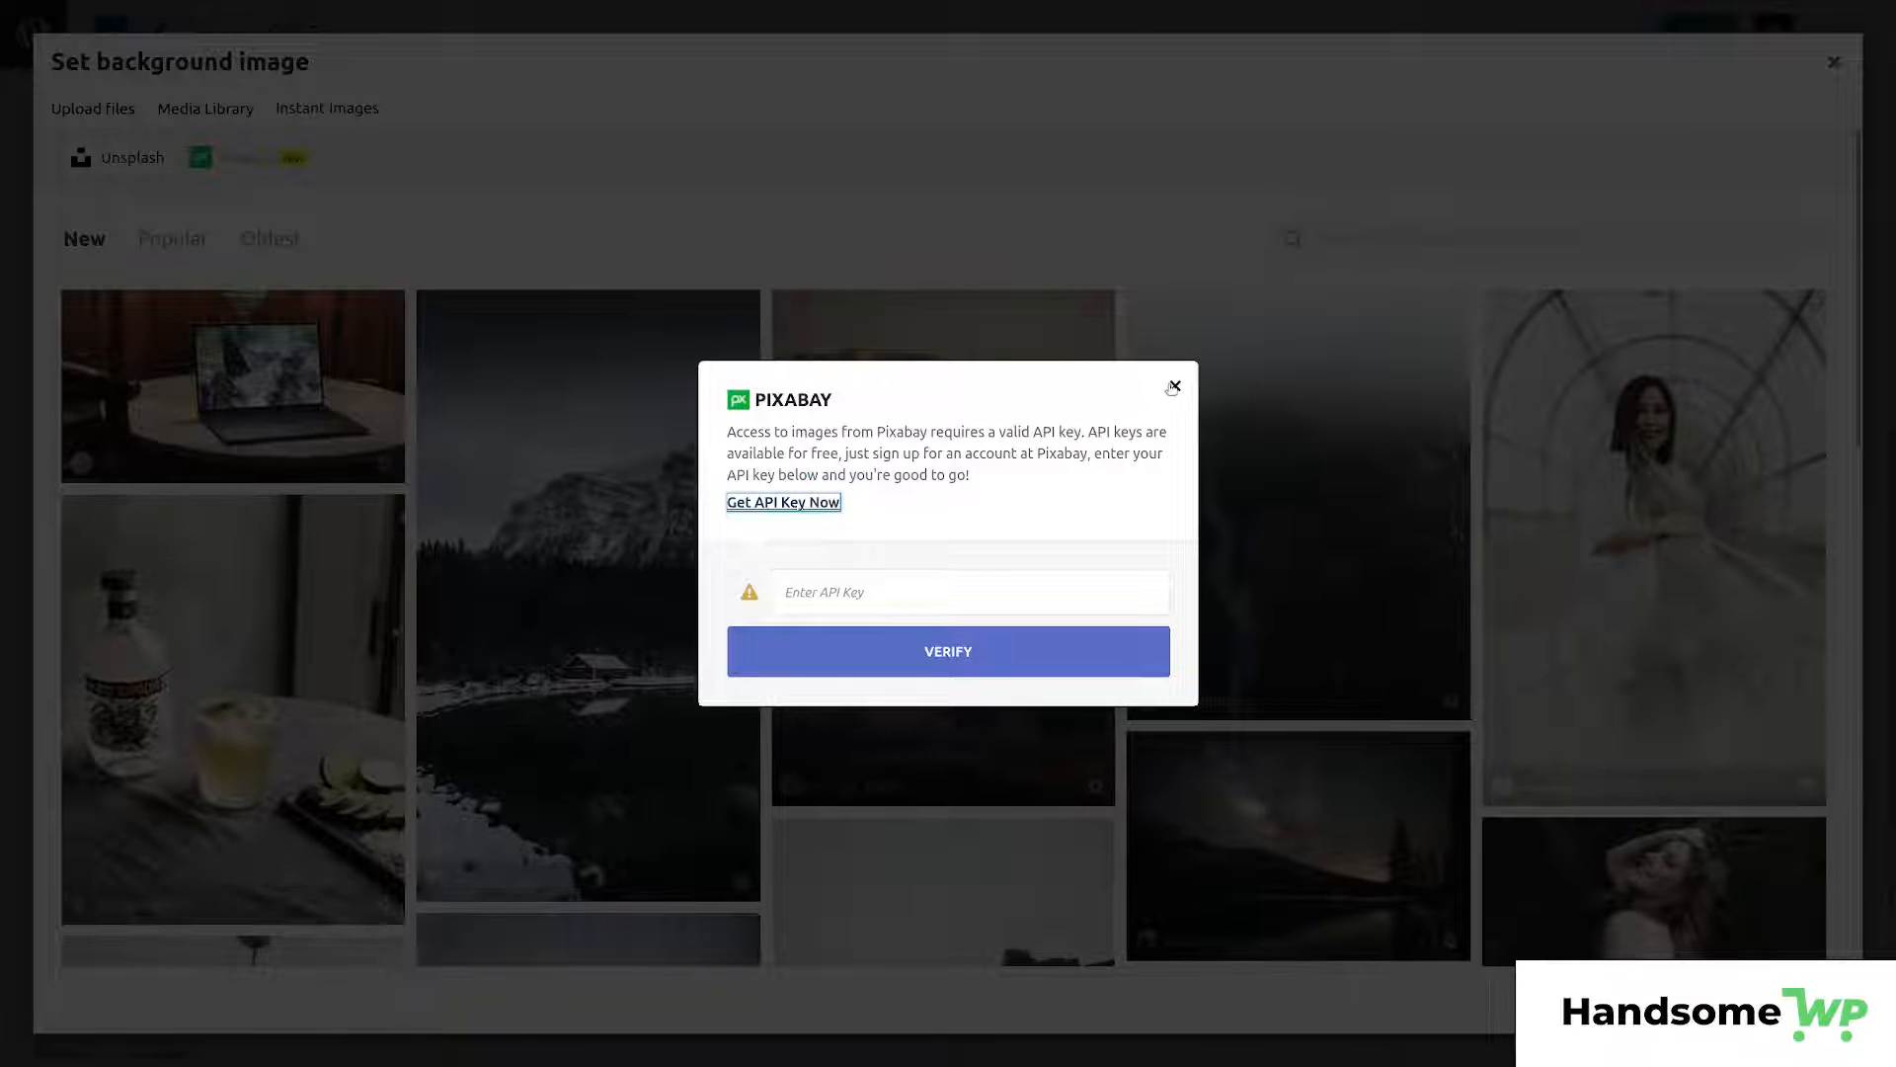
click(1175, 384)
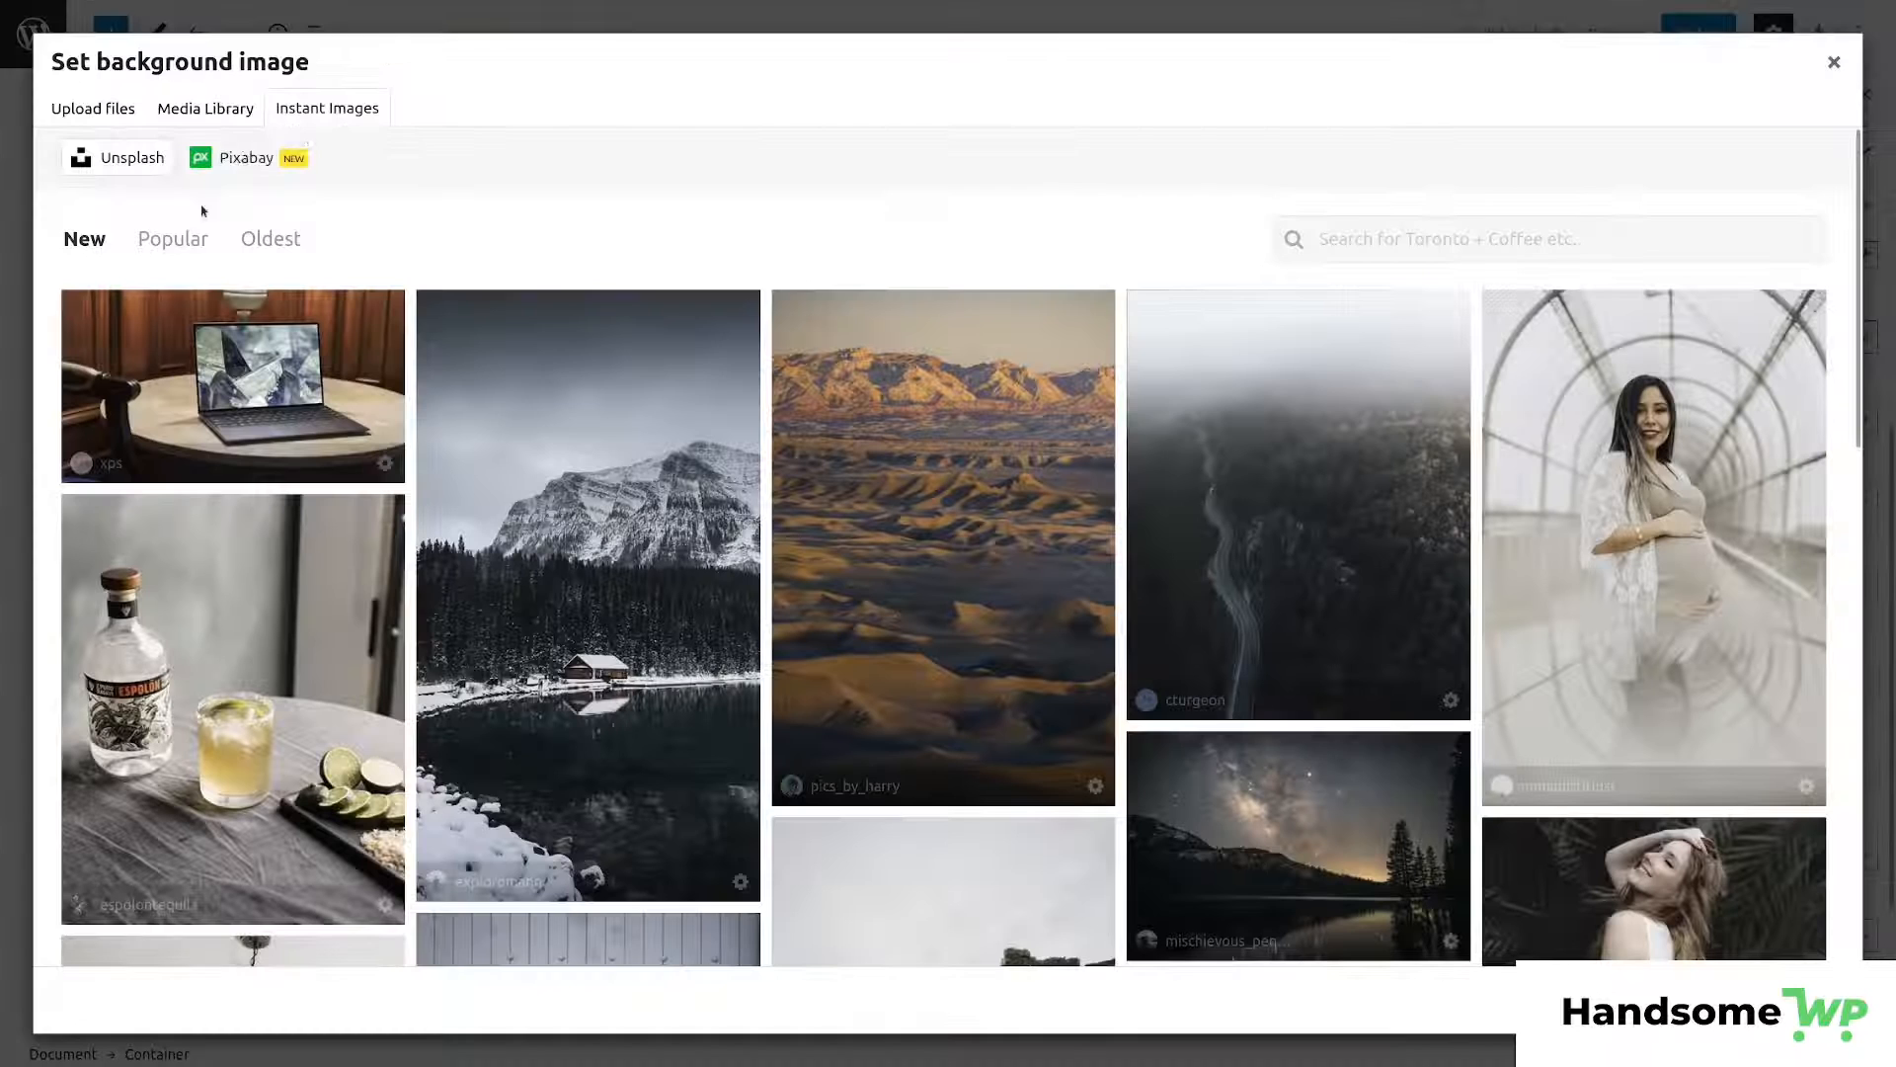
Search the Unsplash images for "mountains".
click(1359, 240)
text(moun)
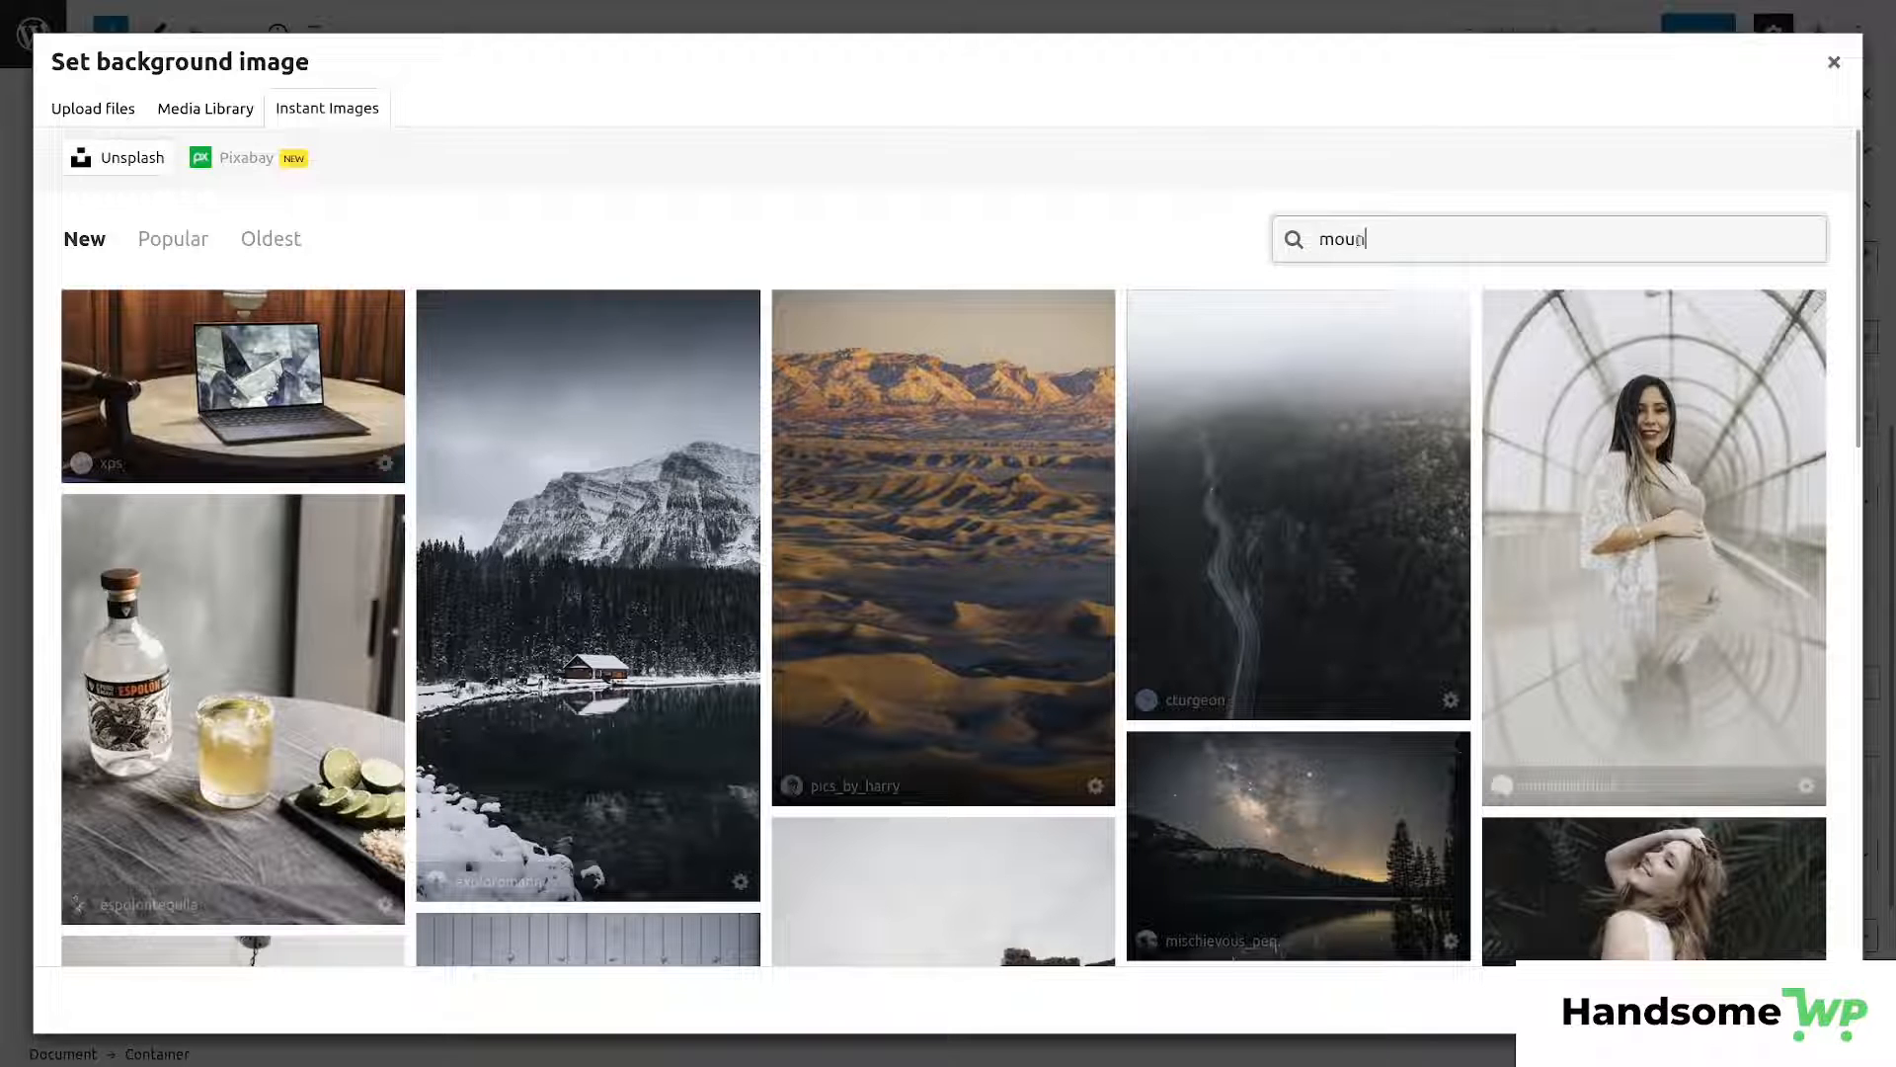
text(tains)
key(Return)
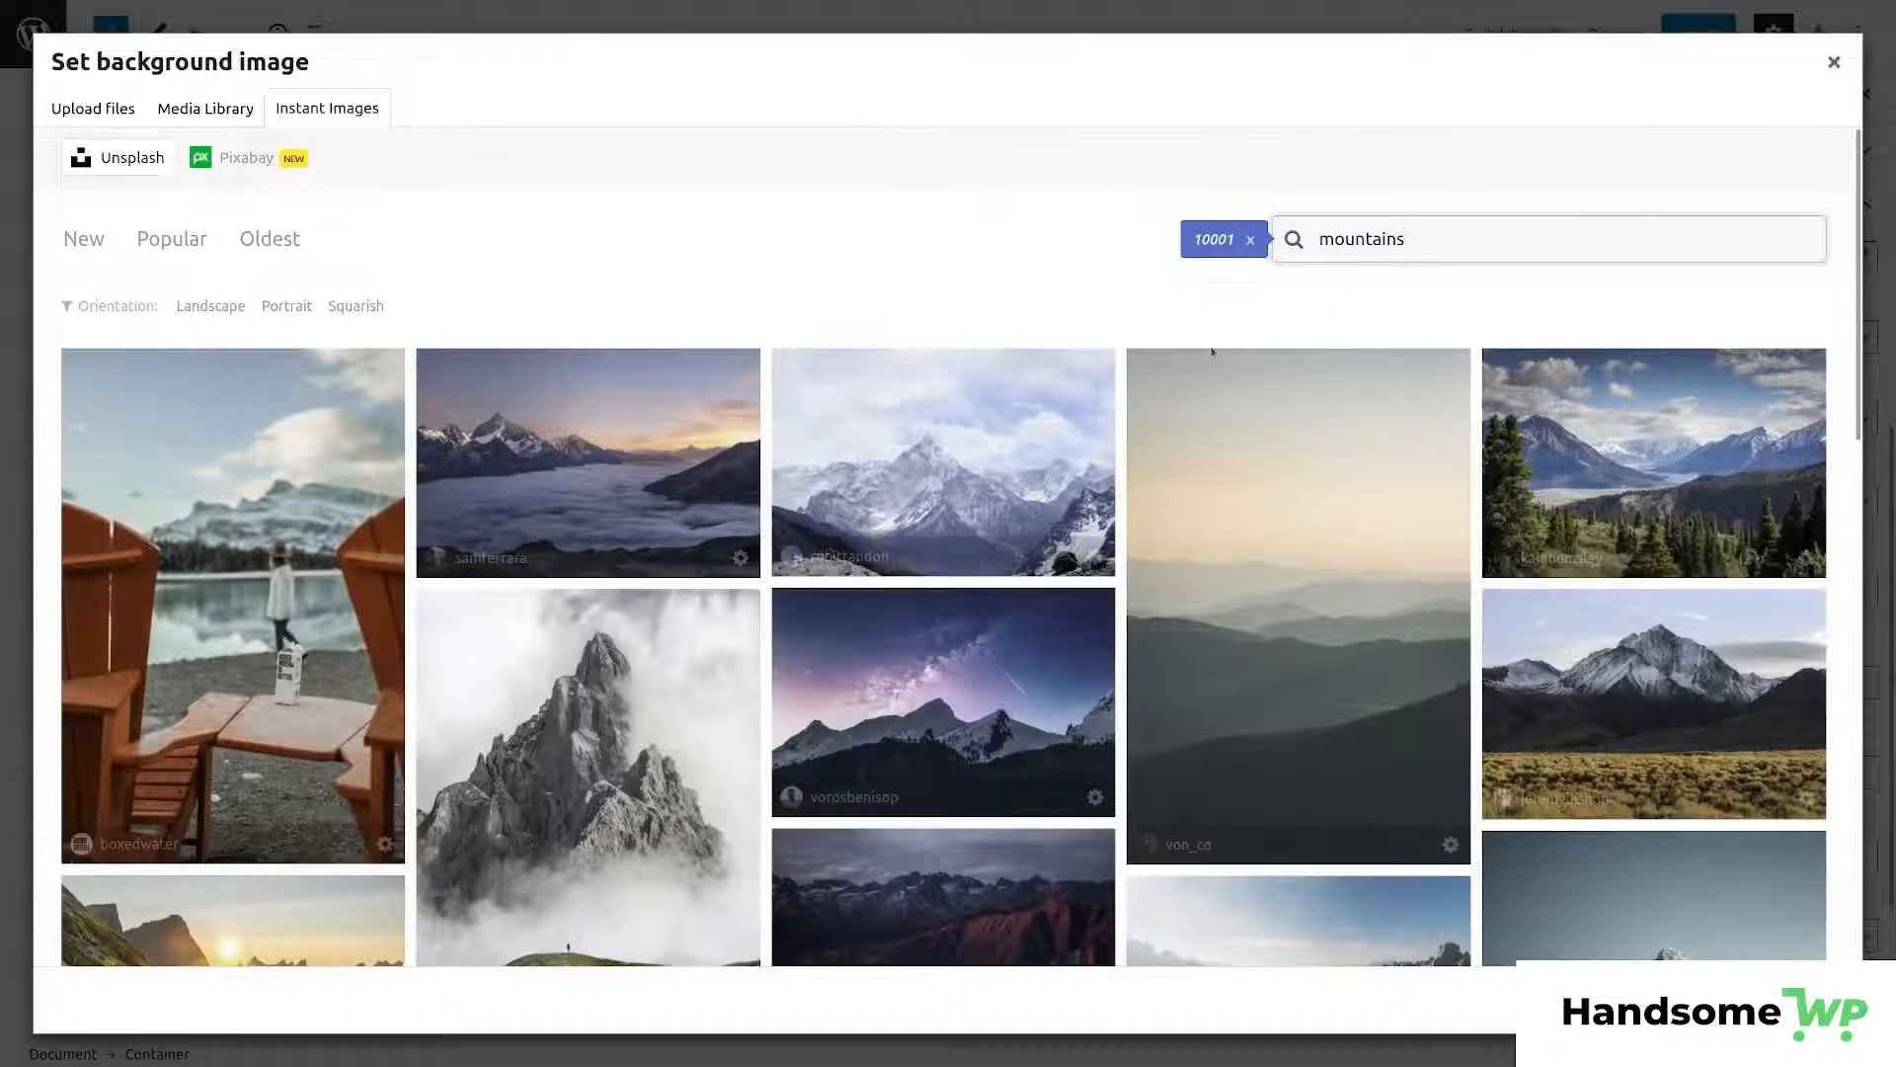
Import the photo of snowy mountains under a purple starry sky and set it as the hero container's background image.
scroll(789, 308, down, 4)
scroll(835, 340, down, 3)
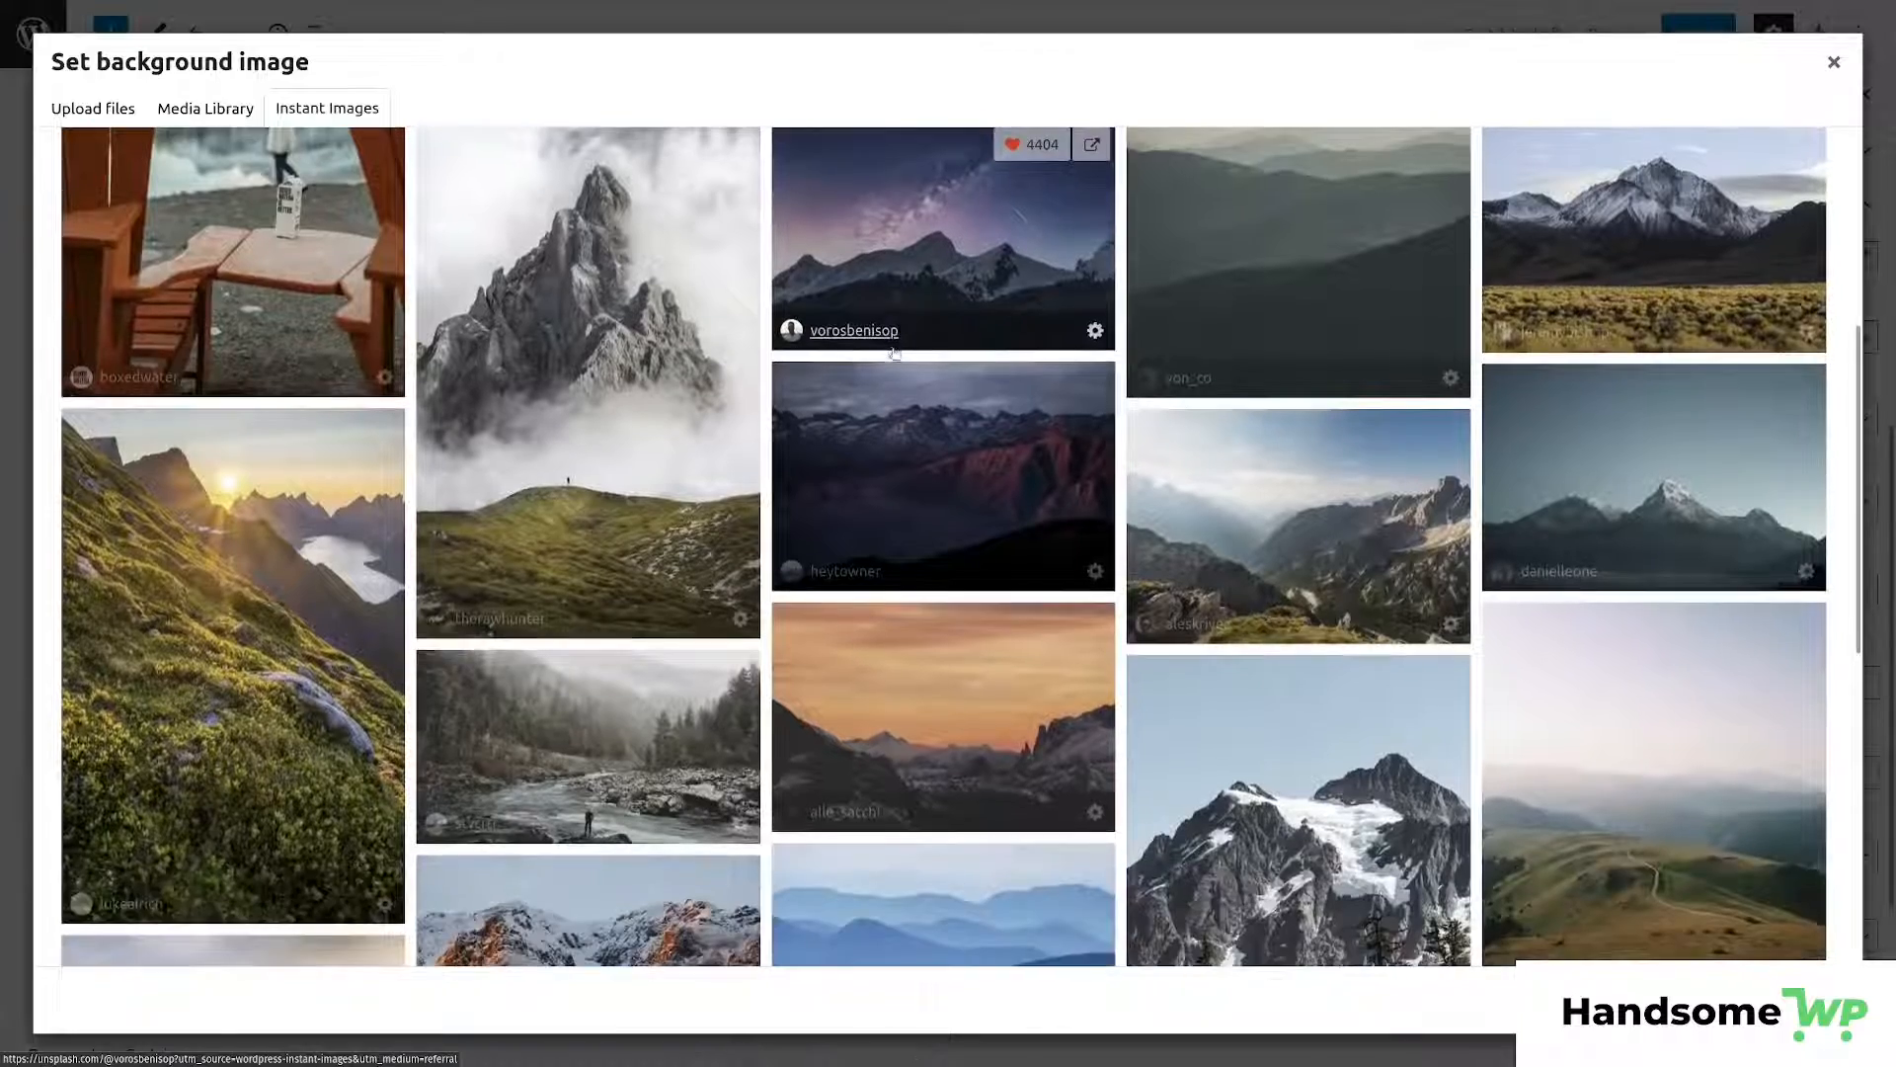
scroll(1339, 530, down, 2)
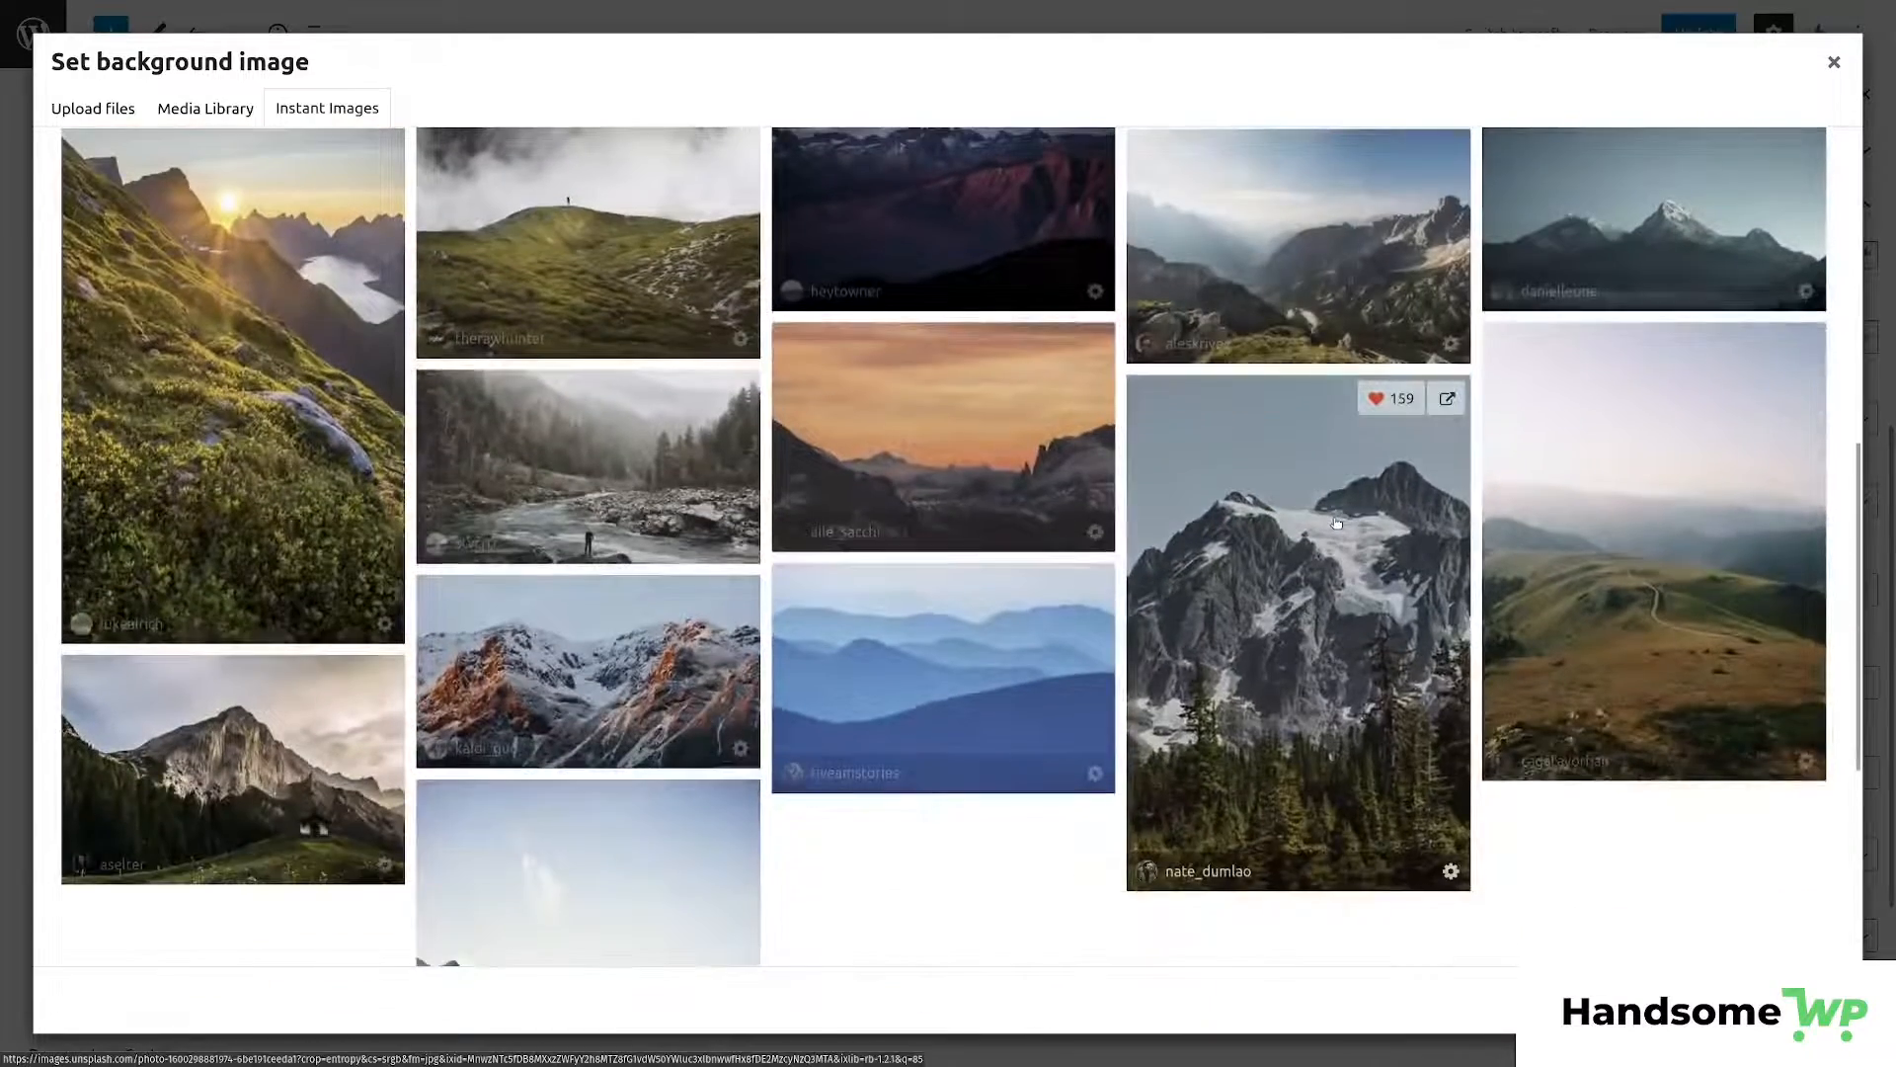
scroll(1340, 530, up, 4)
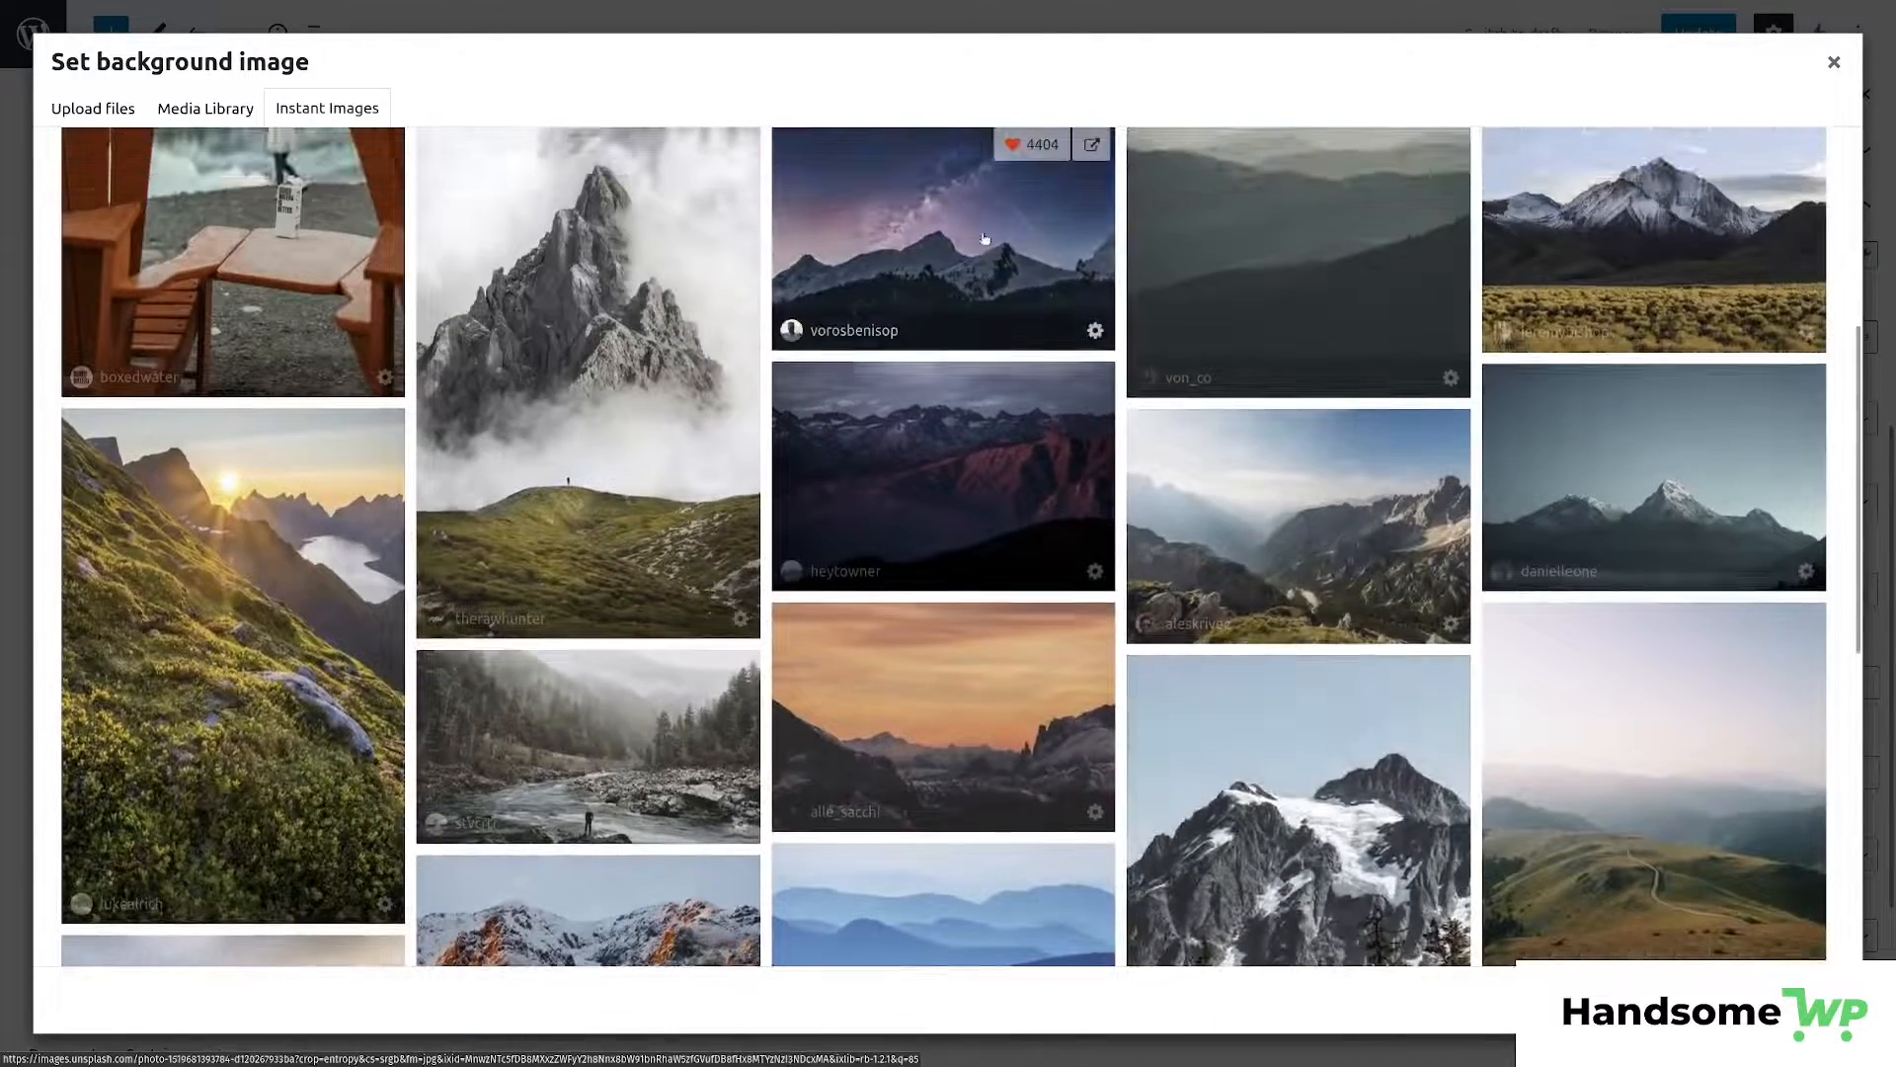
scroll(988, 259, up, 1)
click(926, 299)
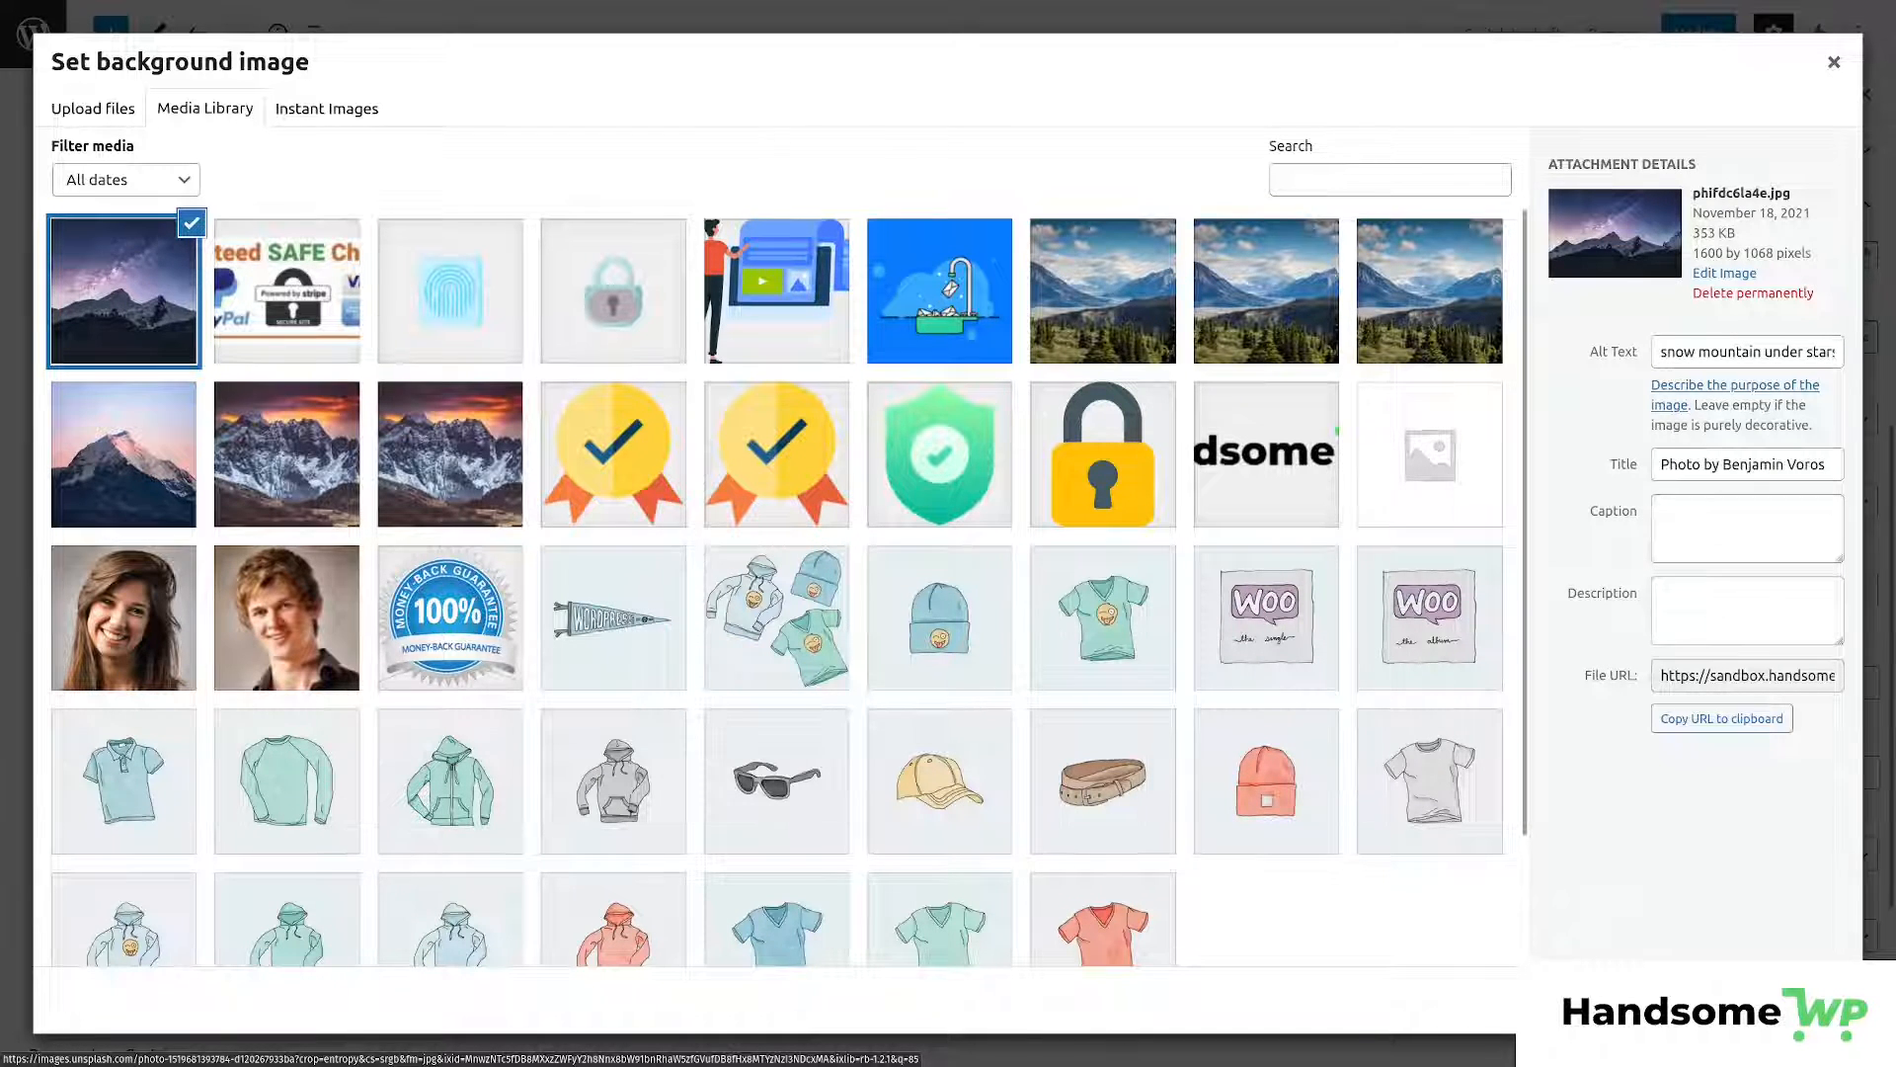
click(1815, 999)
scroll(1318, 450, down, 3)
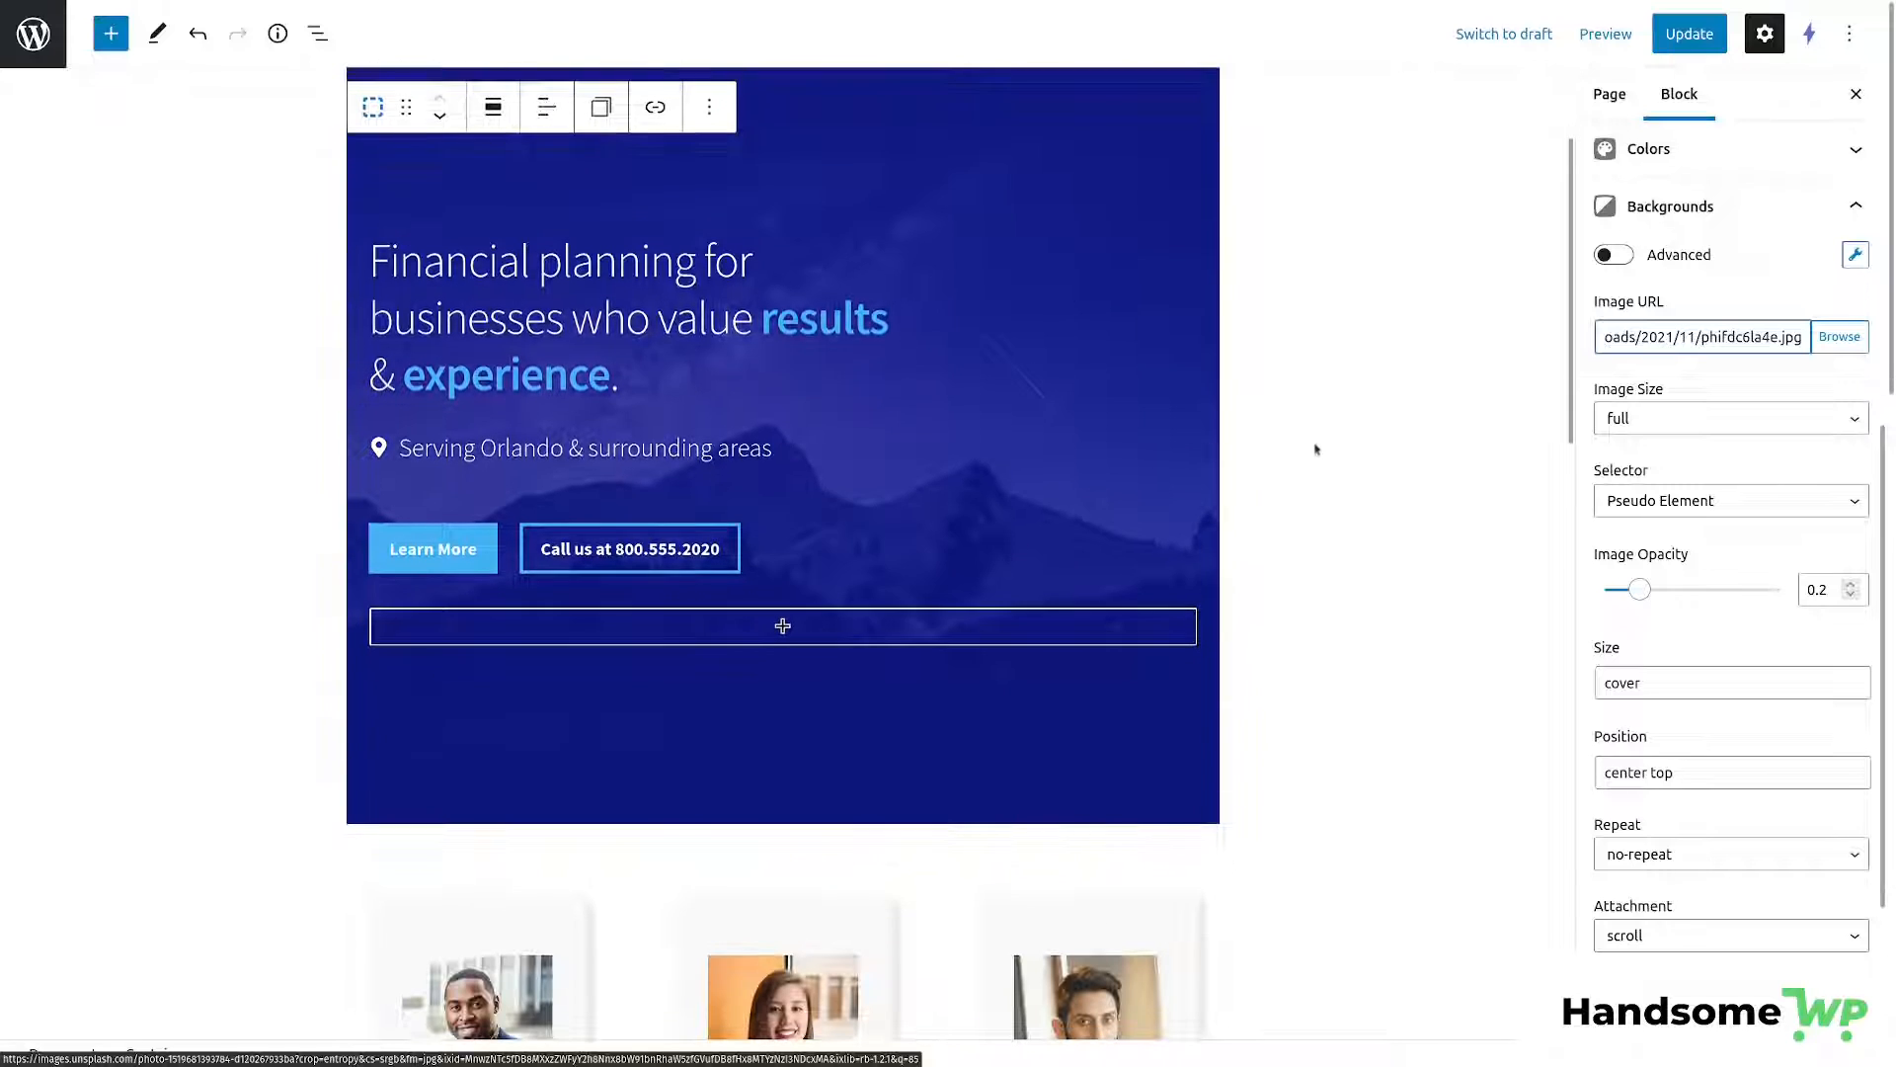
scroll(932, 361, down, 6)
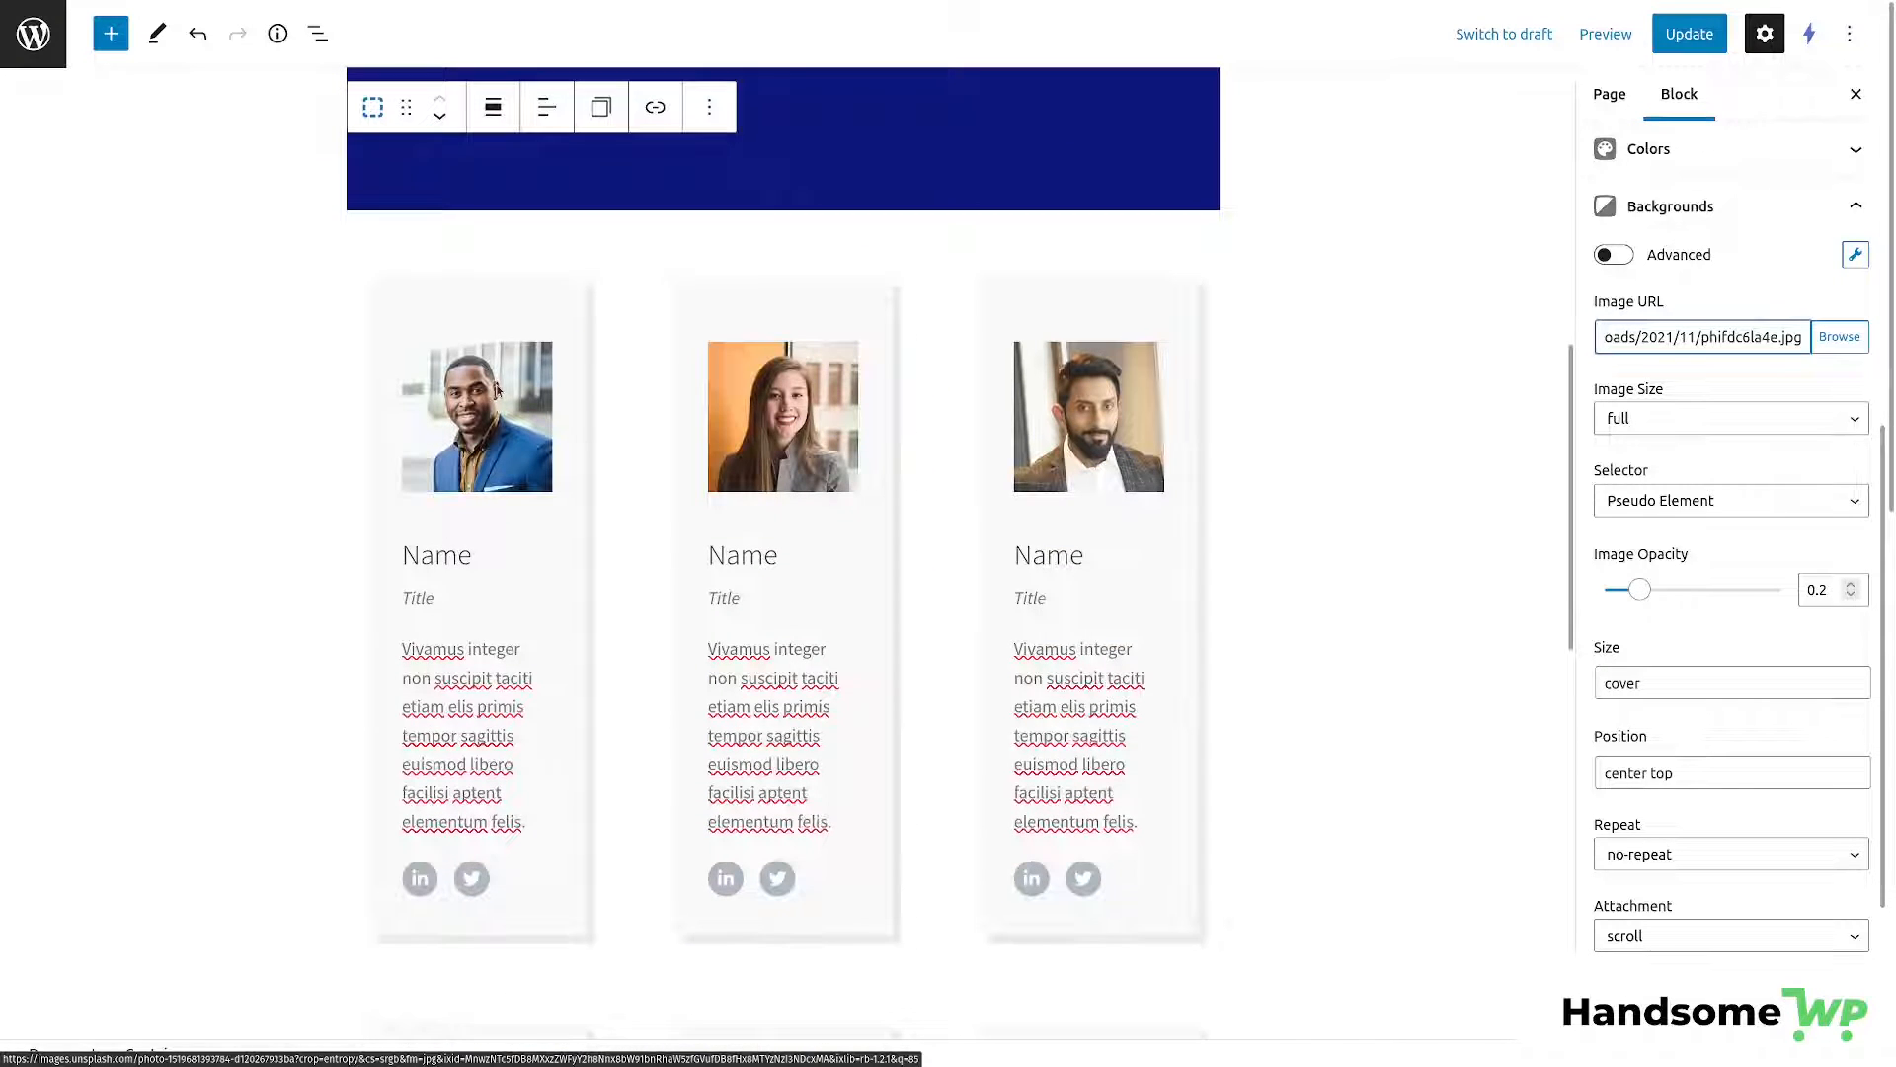
Open the media picker to replace the first team member's image and show the Instant Images source.
click(496, 390)
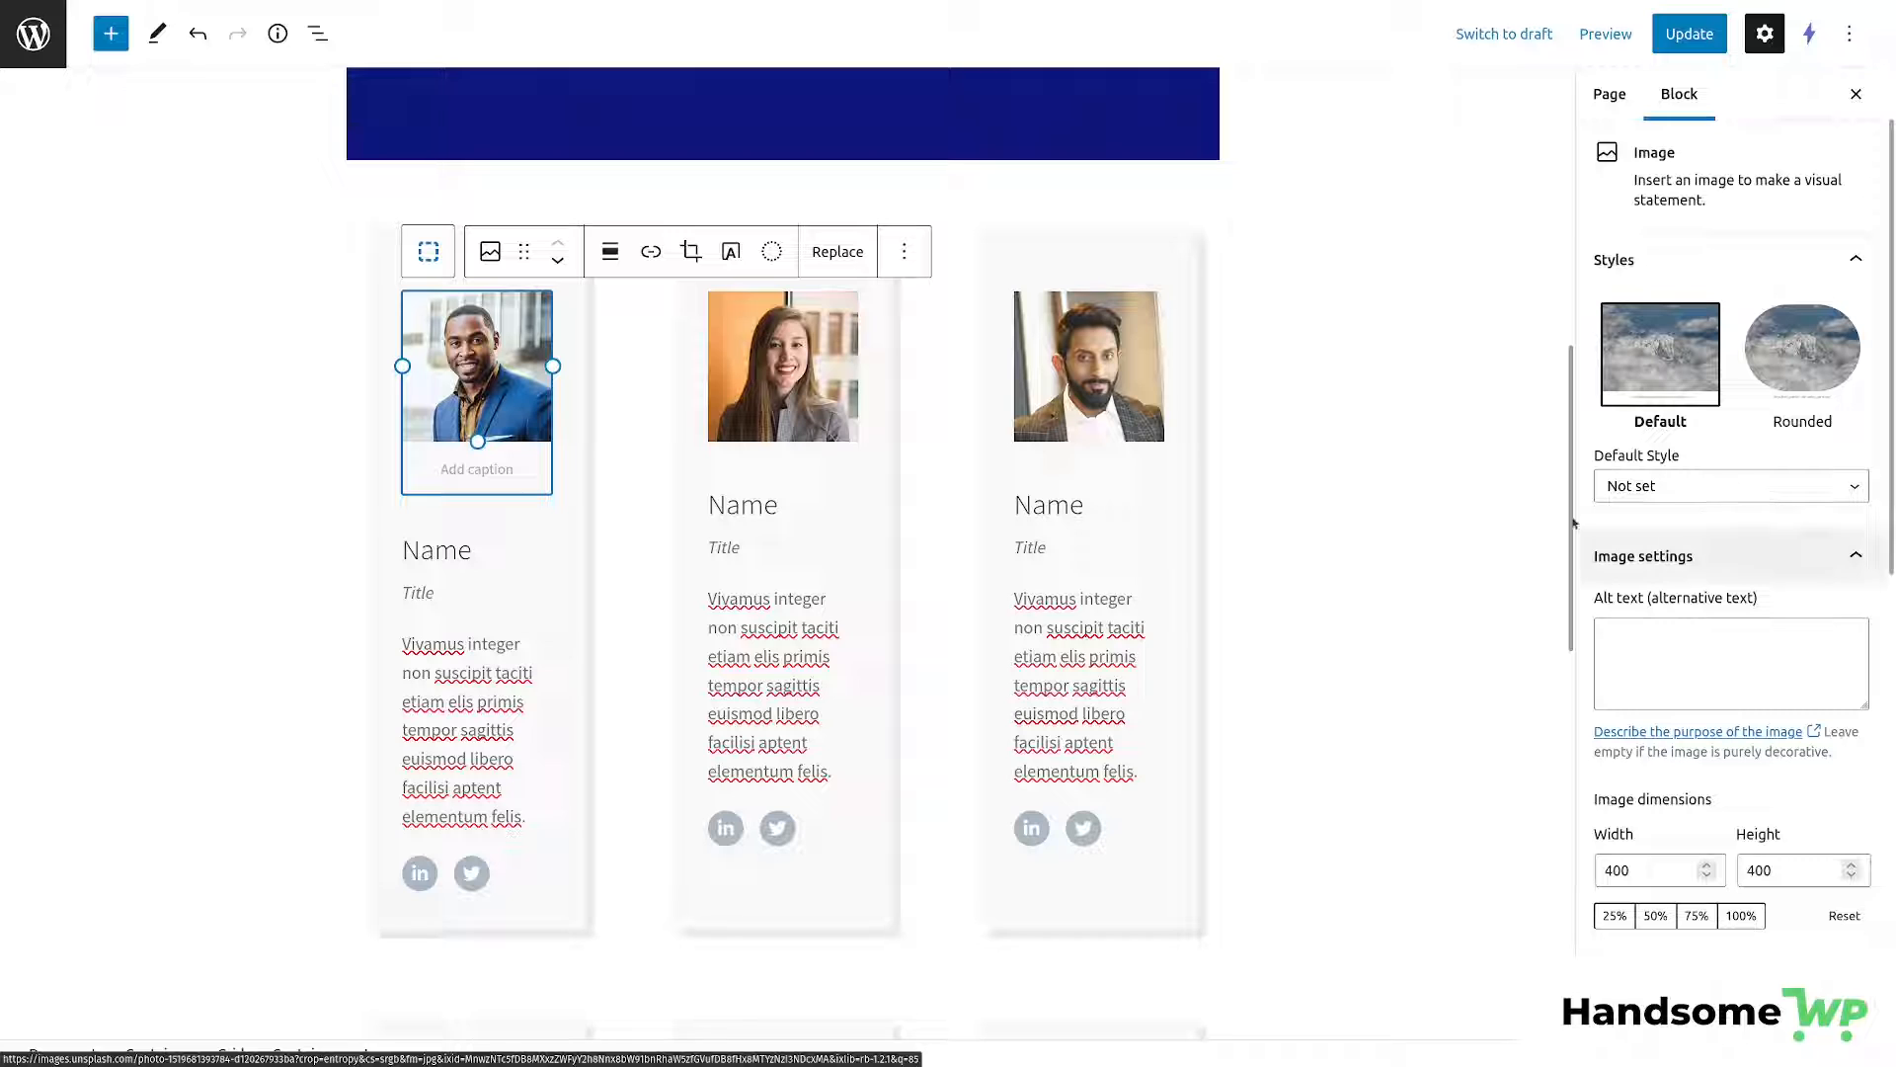
click(837, 251)
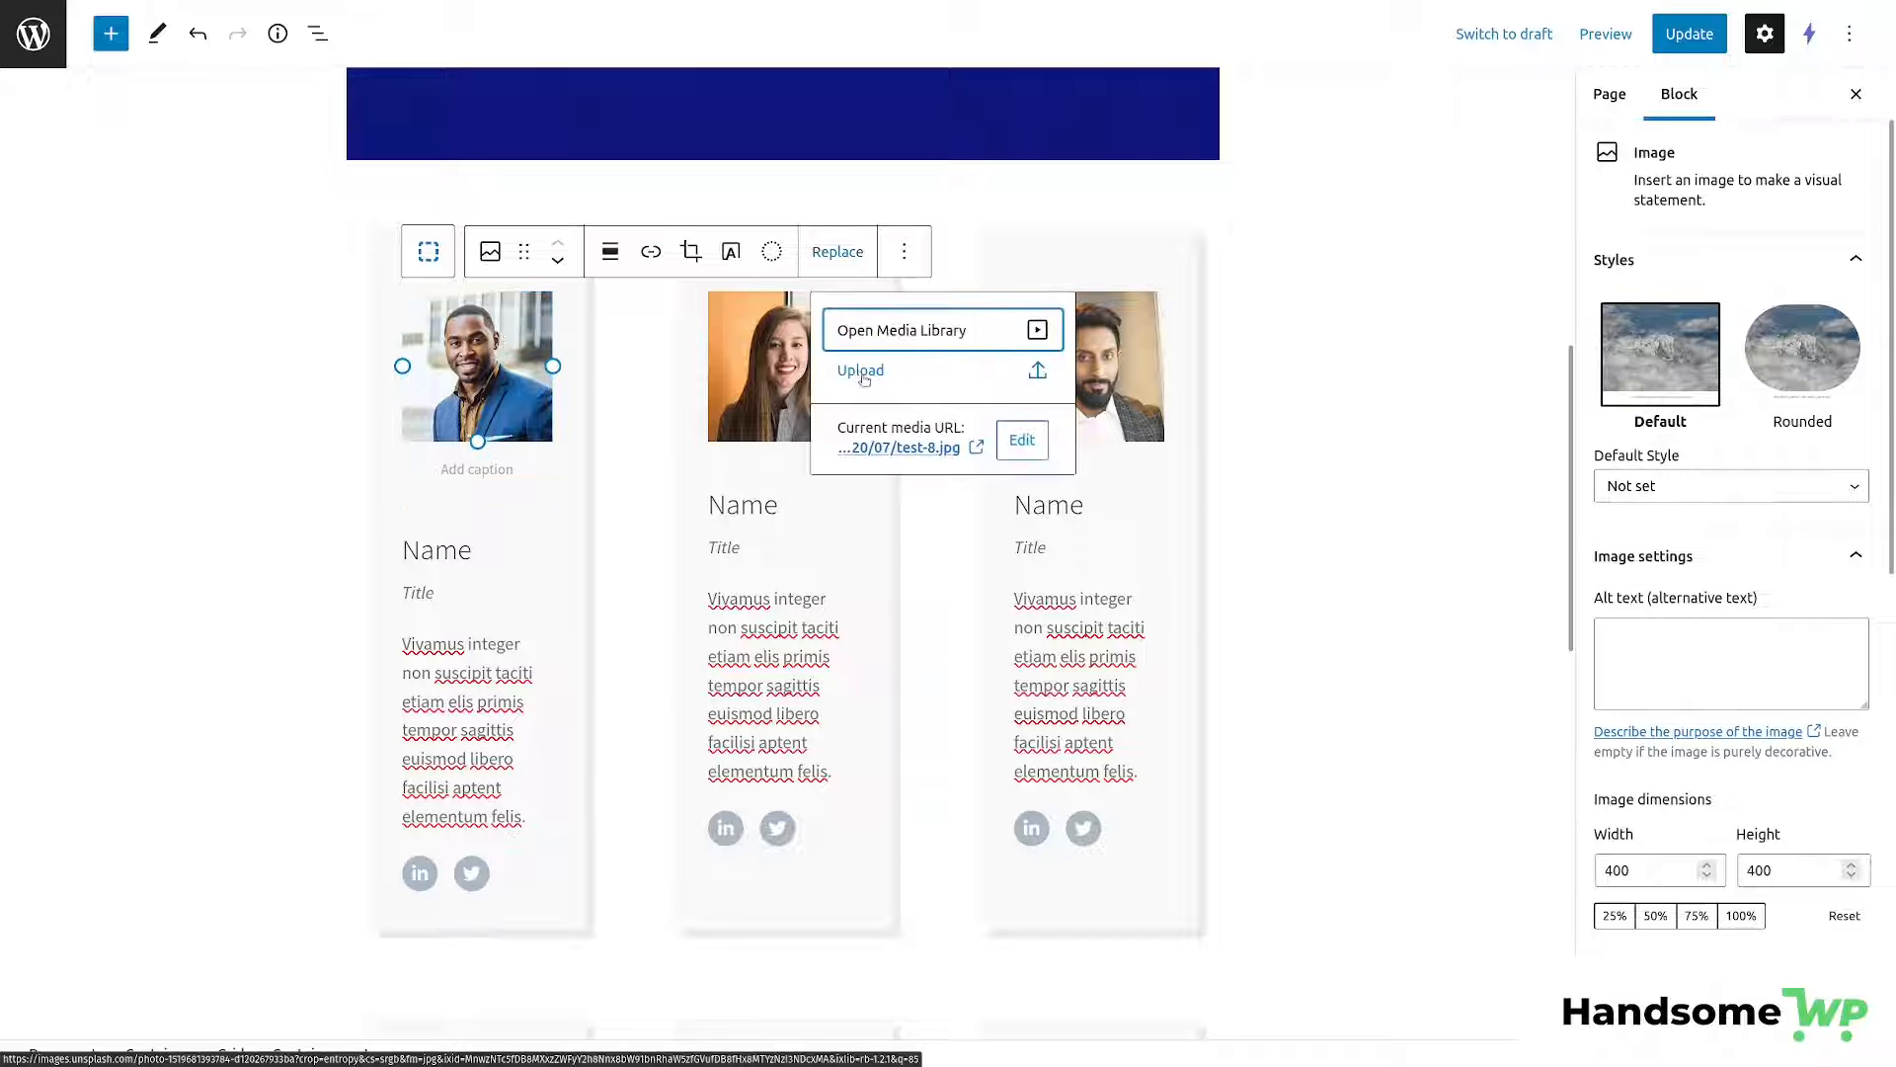
click(940, 337)
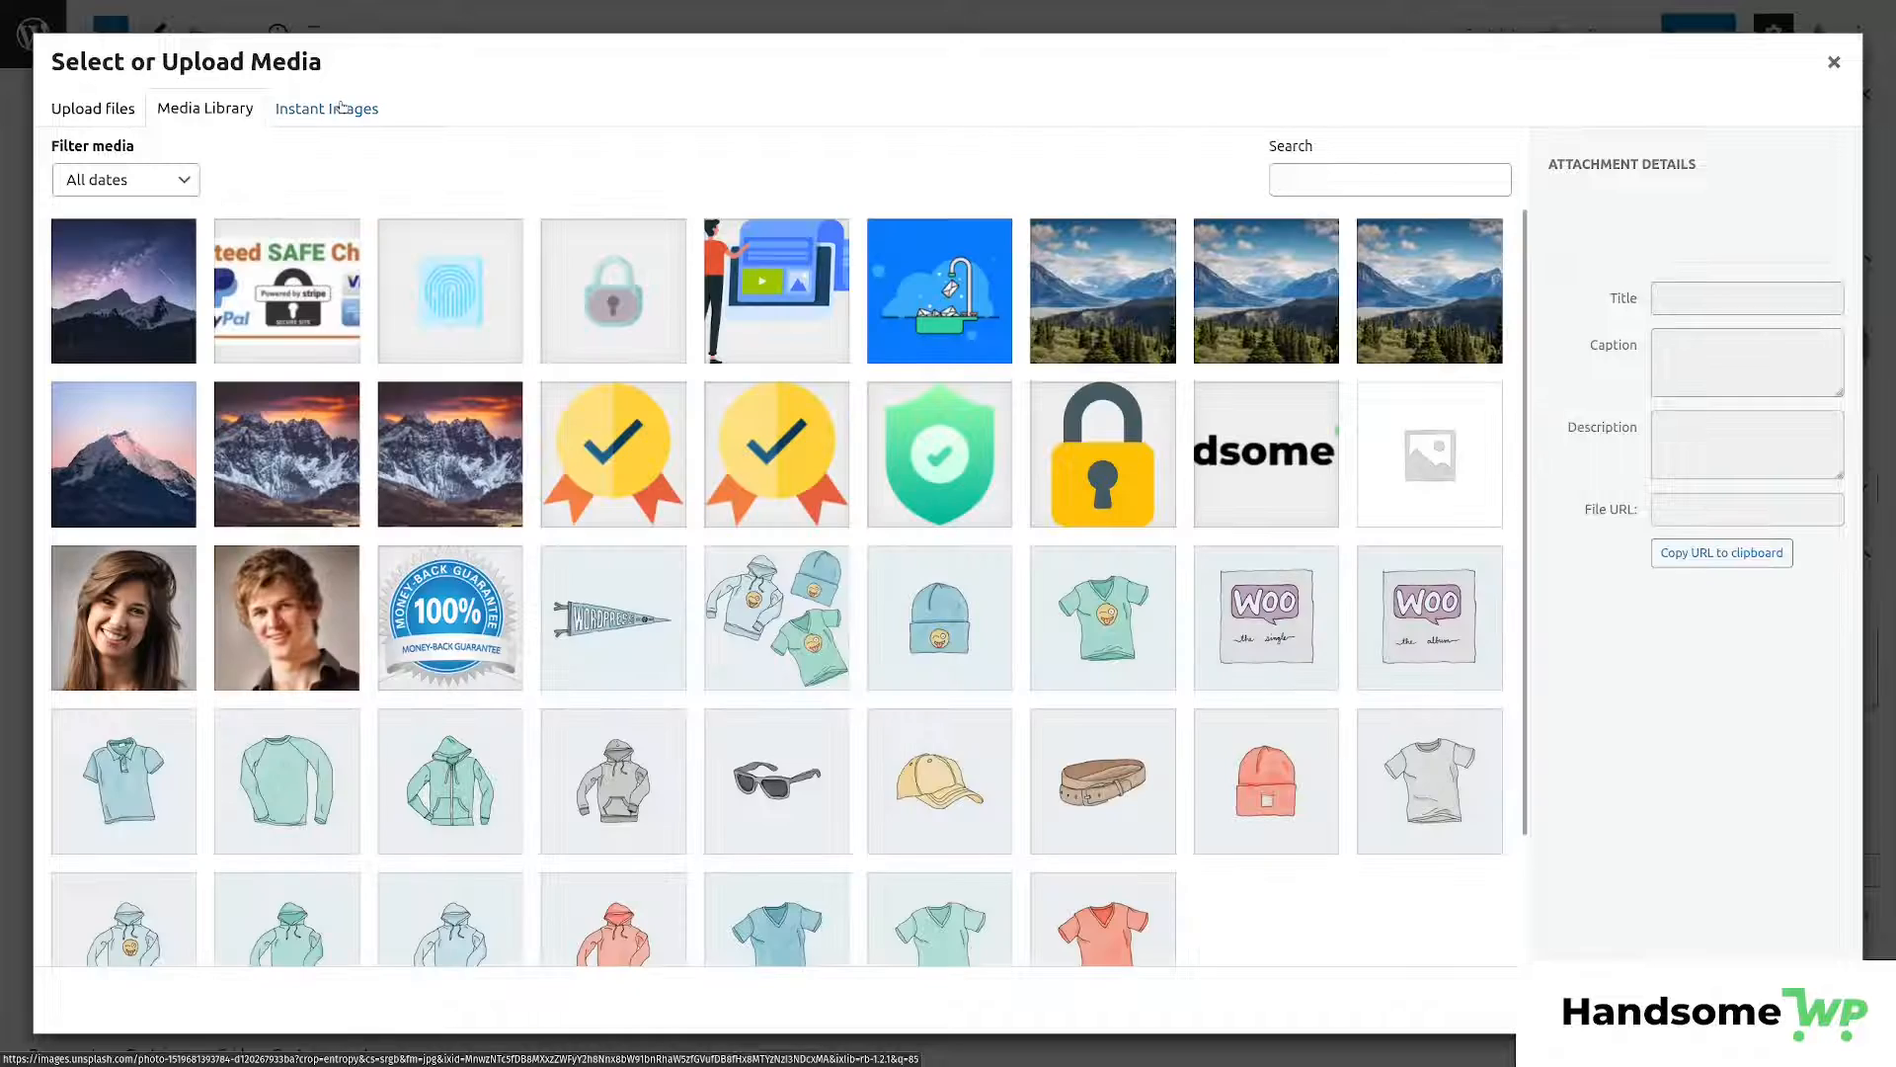
click(342, 107)
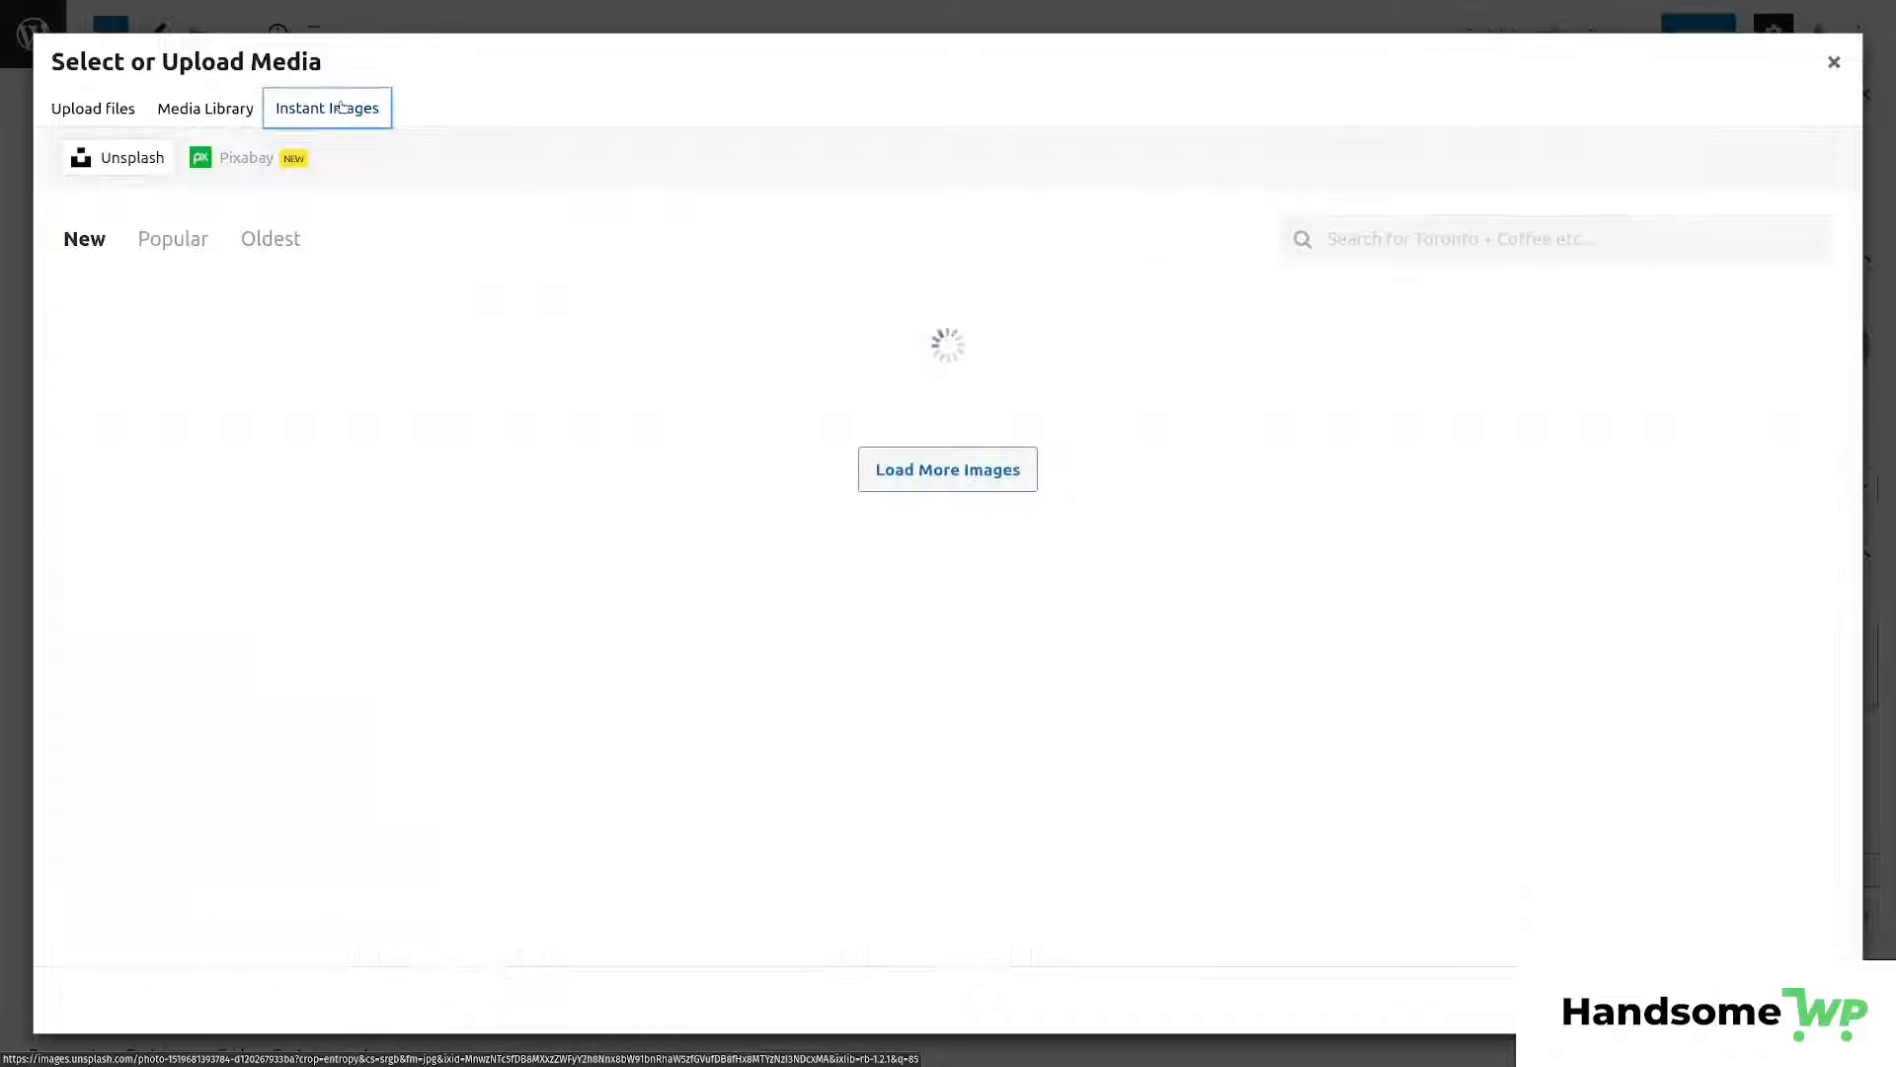
Search the Unsplash images for "smile".
click(1536, 238)
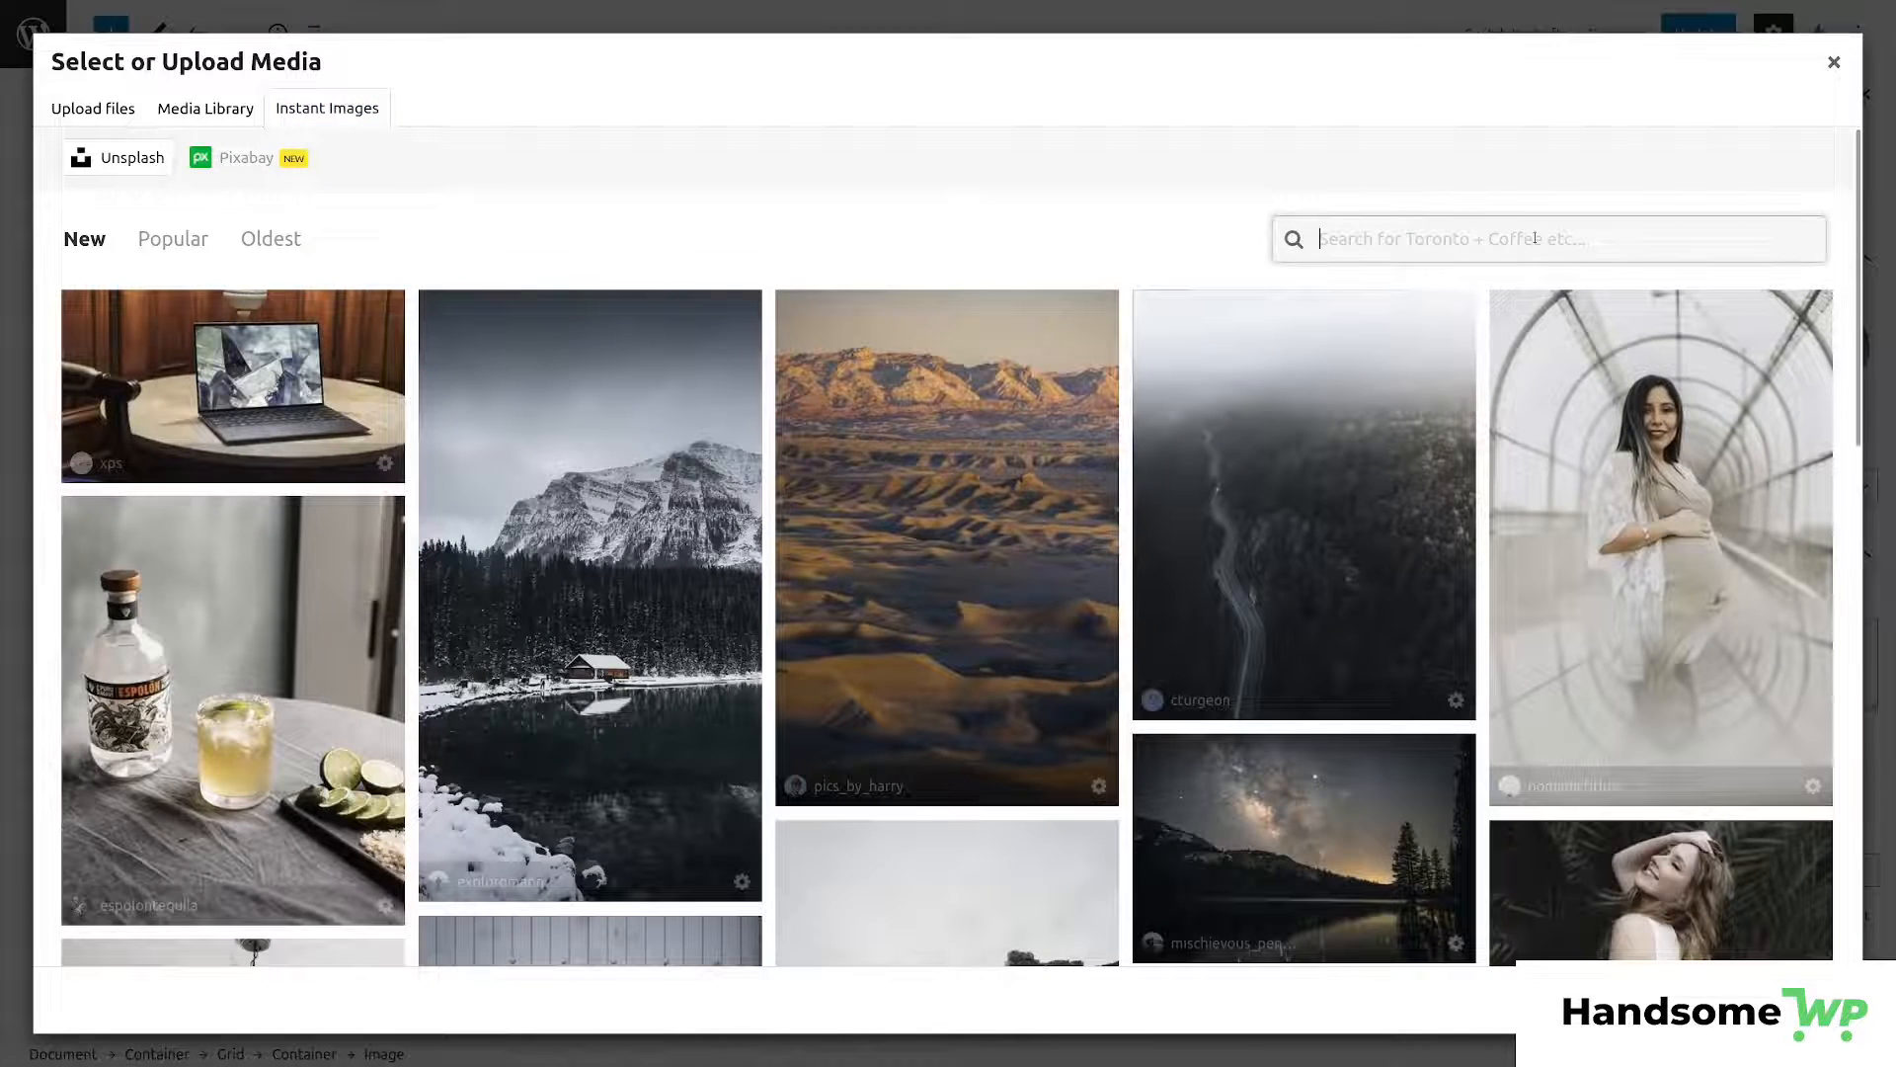
text(smile)
key(Return)
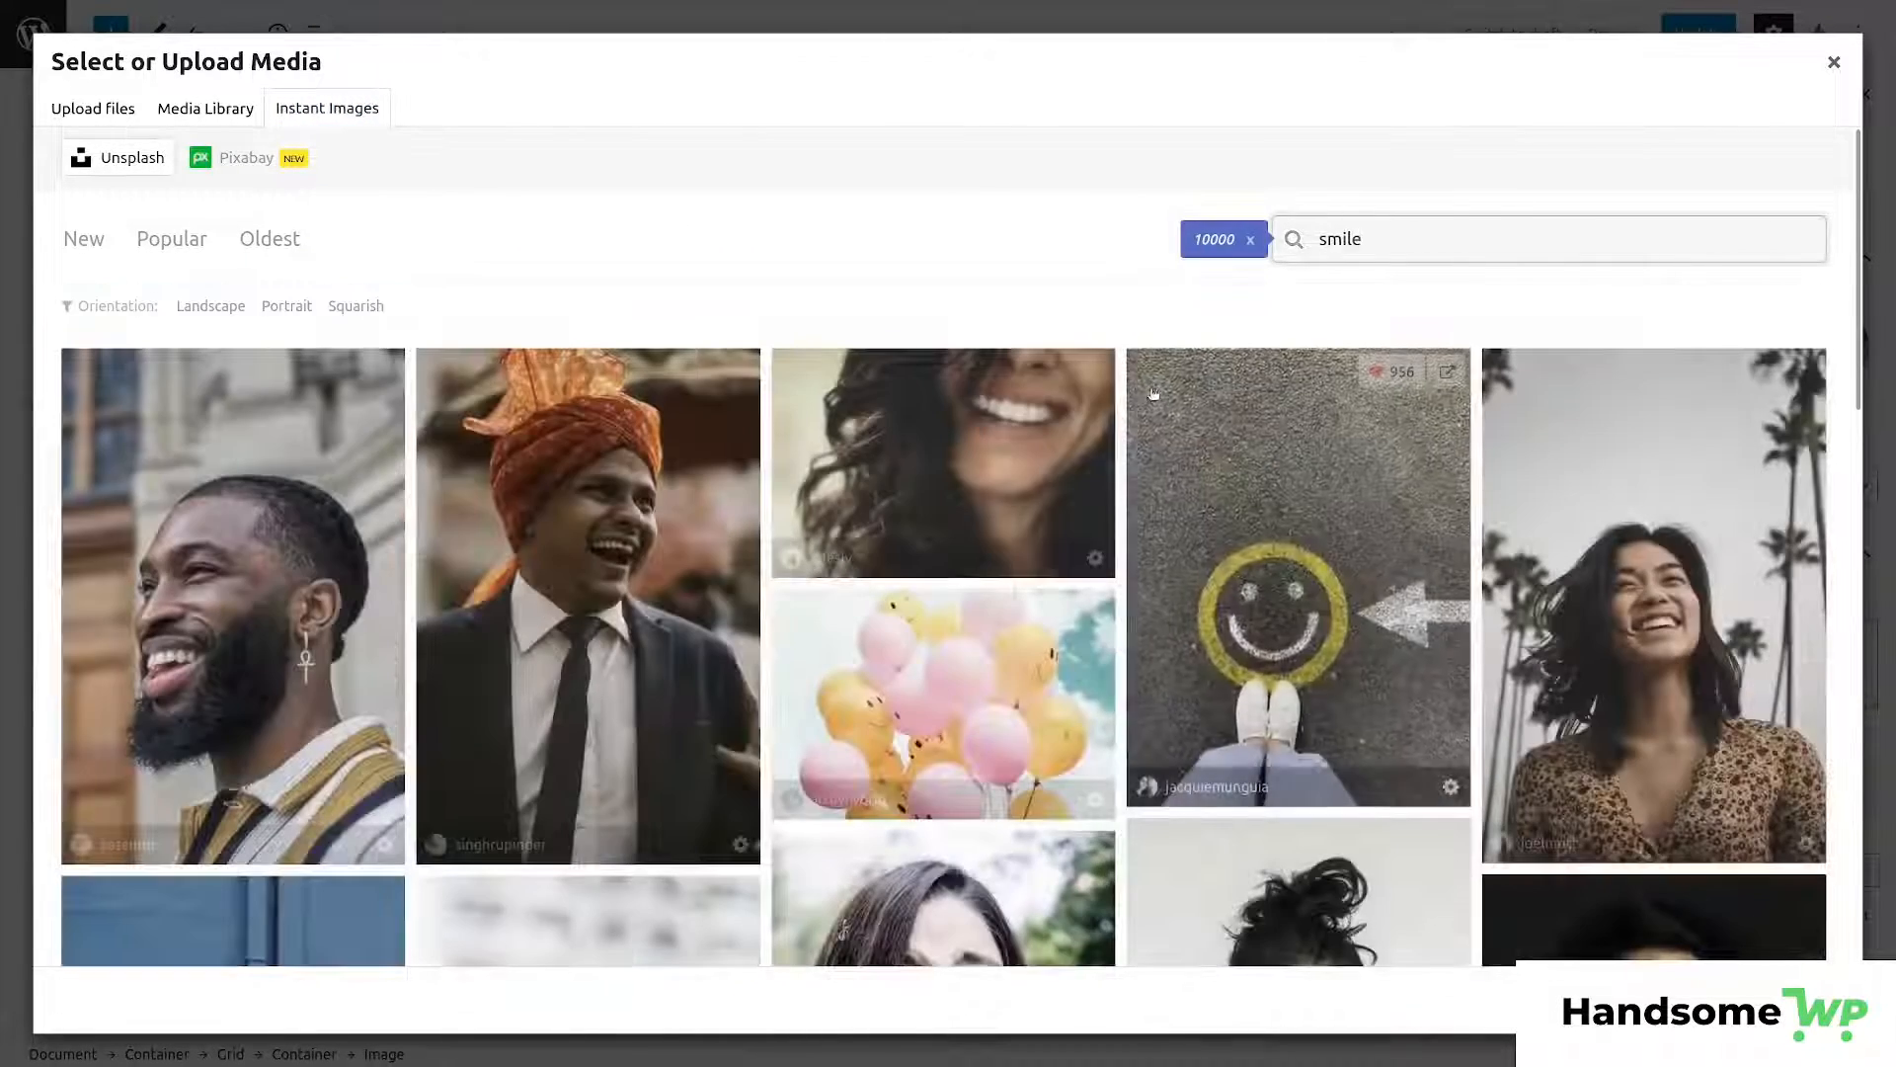
Import the photo of the smiling dark-haired woman in a white crew neck shirt as the first team member's image and check the page.
scroll(1054, 559, down, 5)
scroll(1054, 560, down, 2)
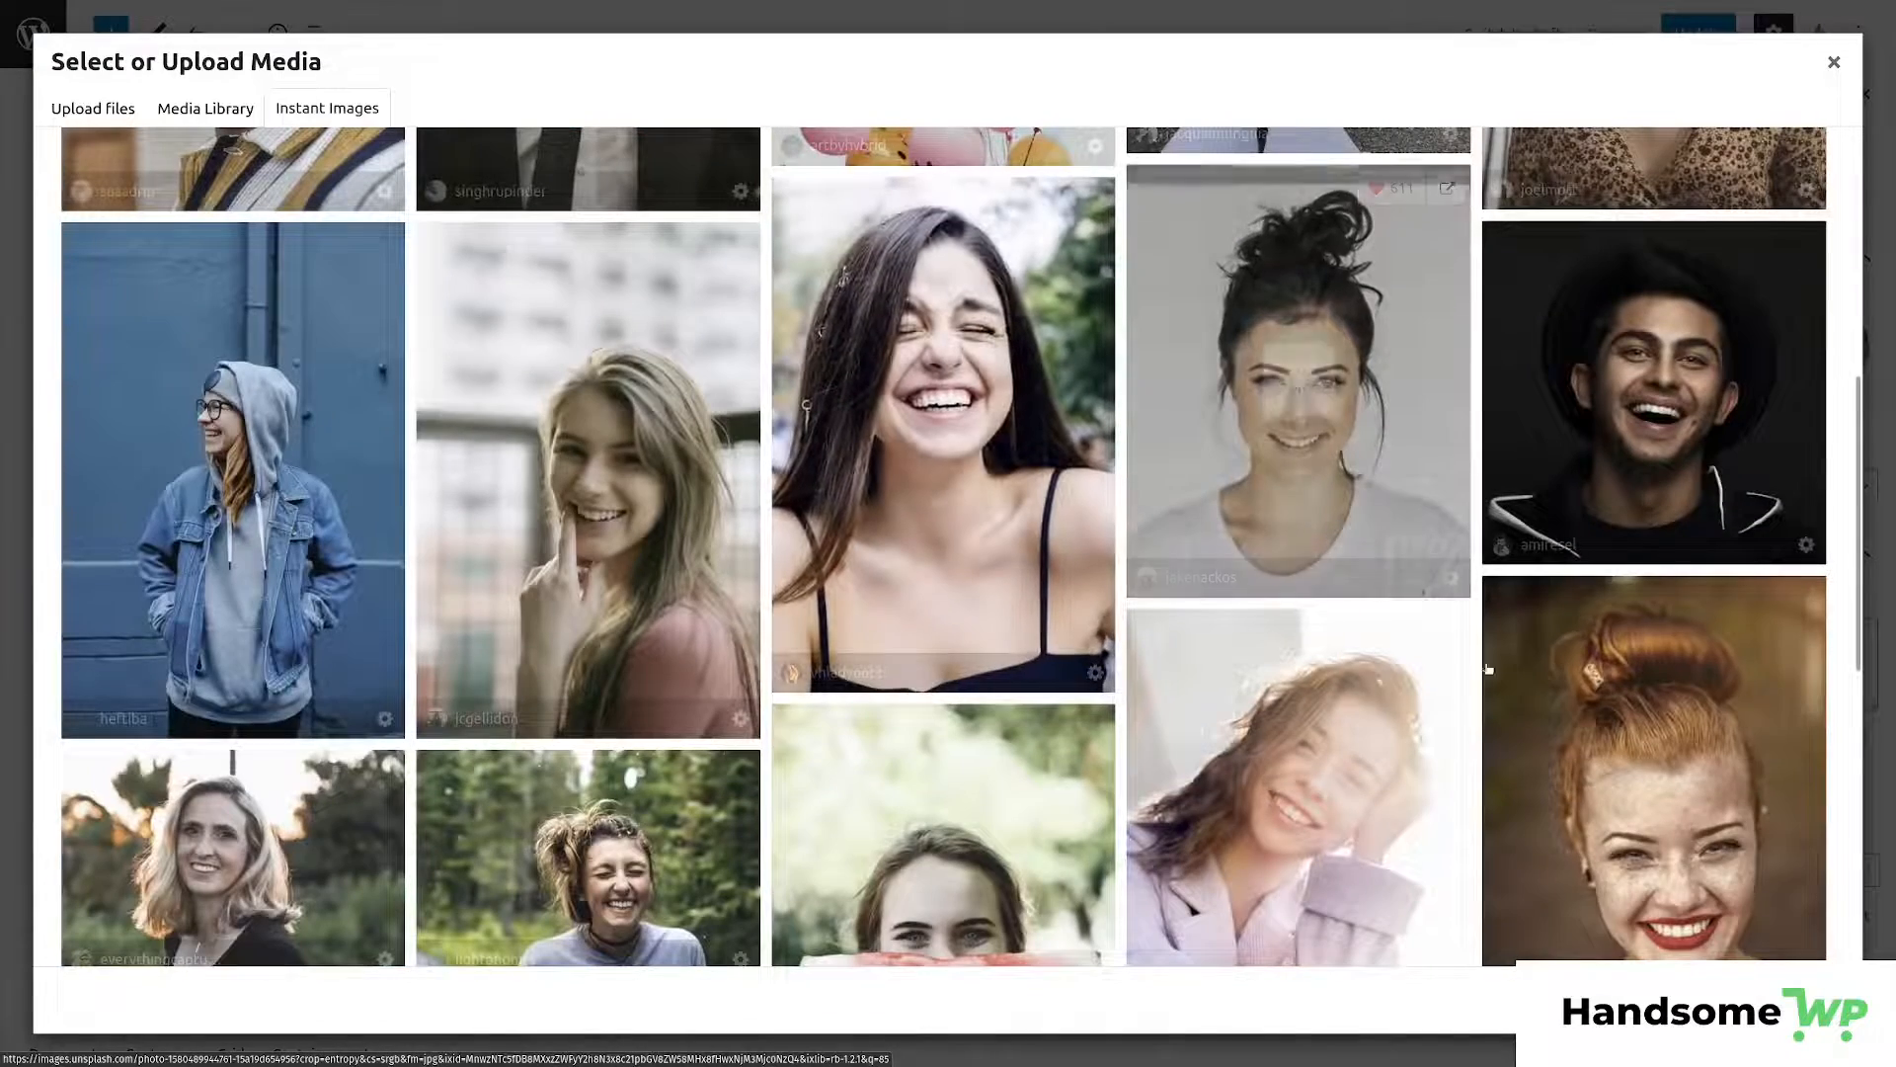
click(1299, 395)
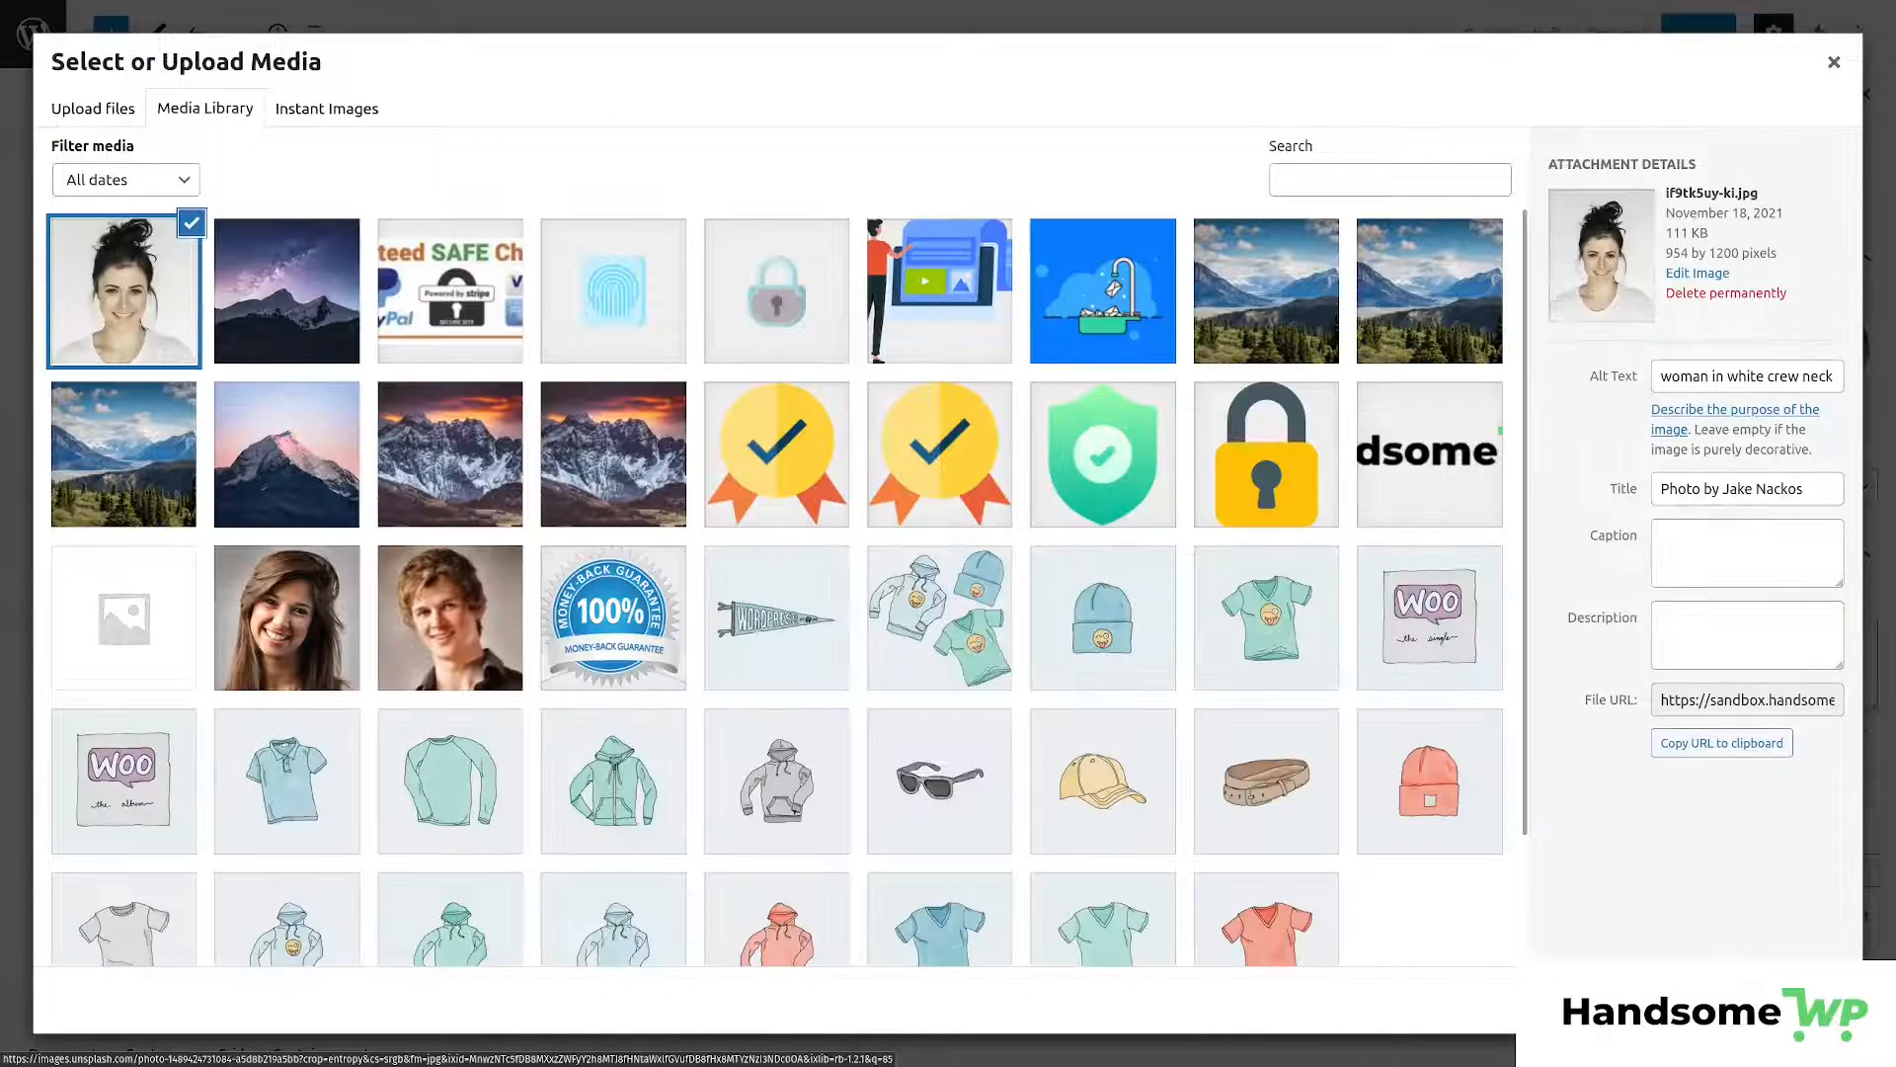
click(1818, 1002)
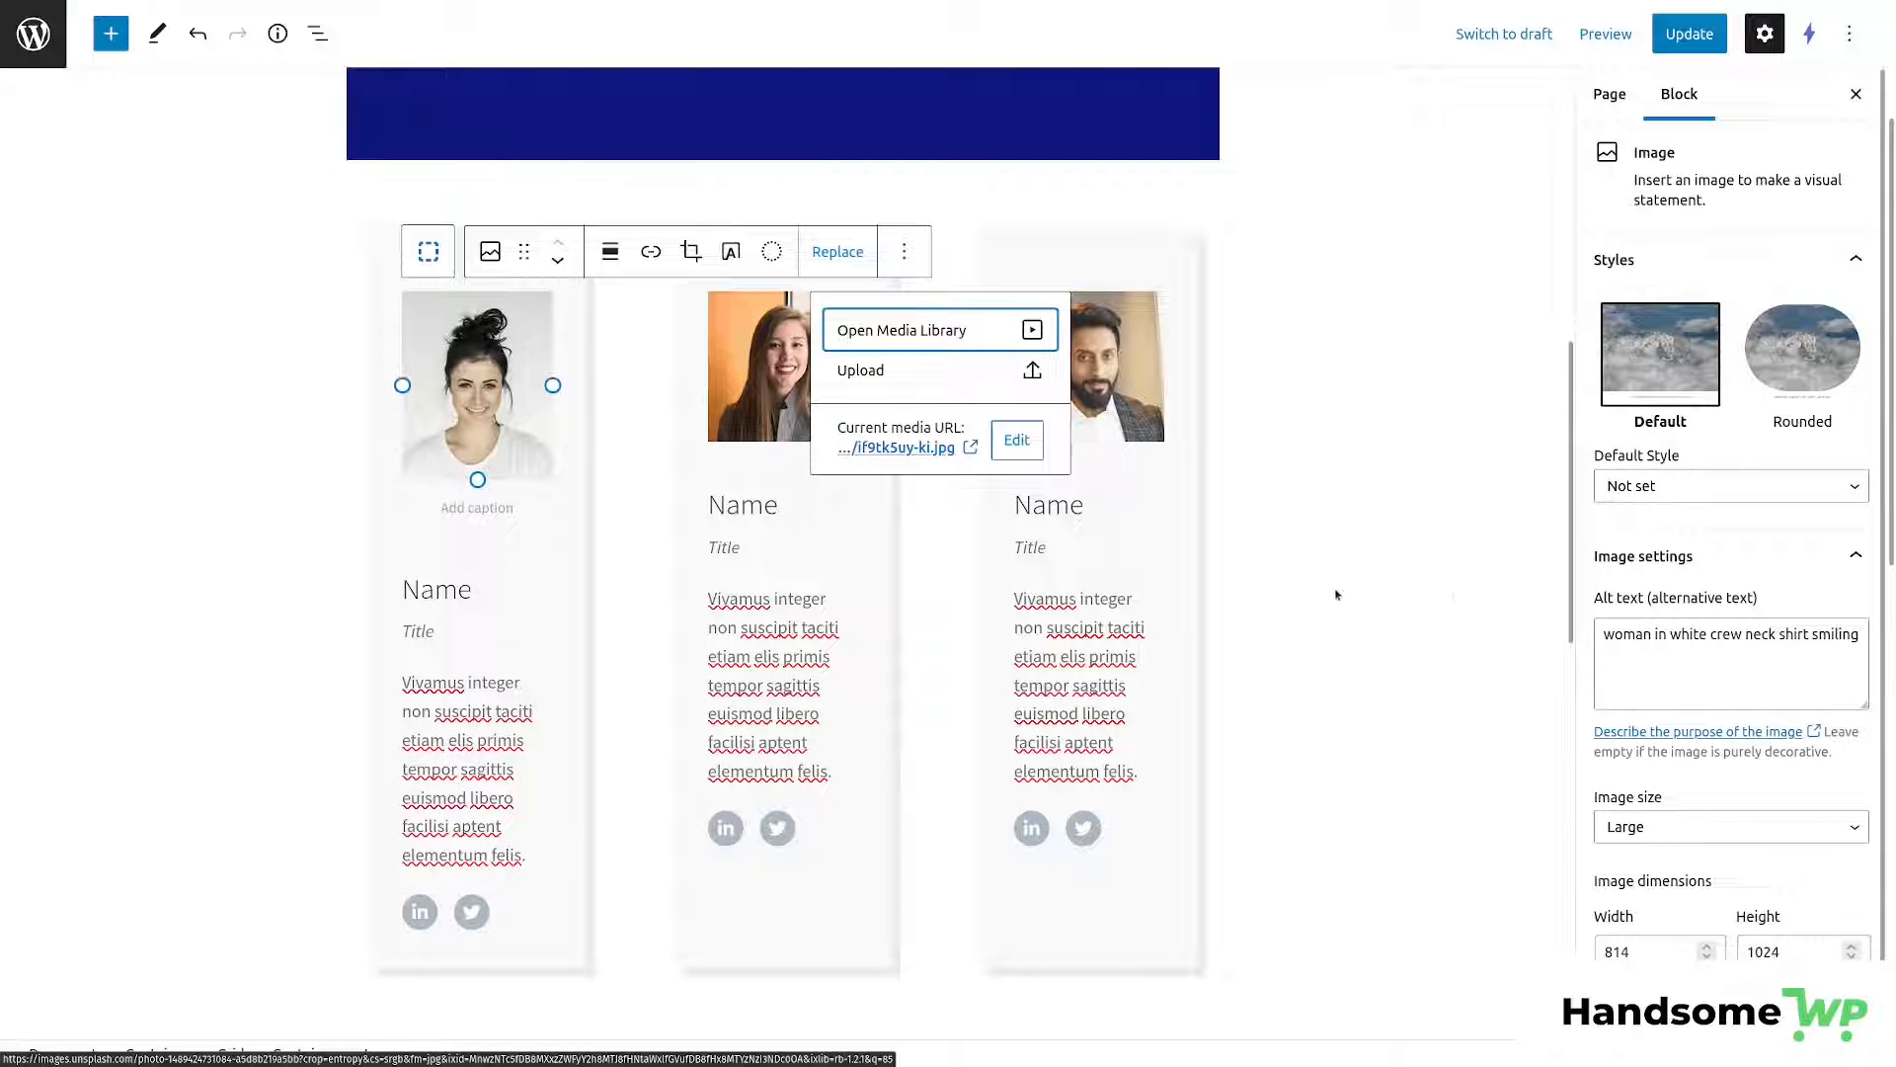
scroll(1343, 513, up, 4)
click(1253, 495)
scroll(1234, 634, up, 4)
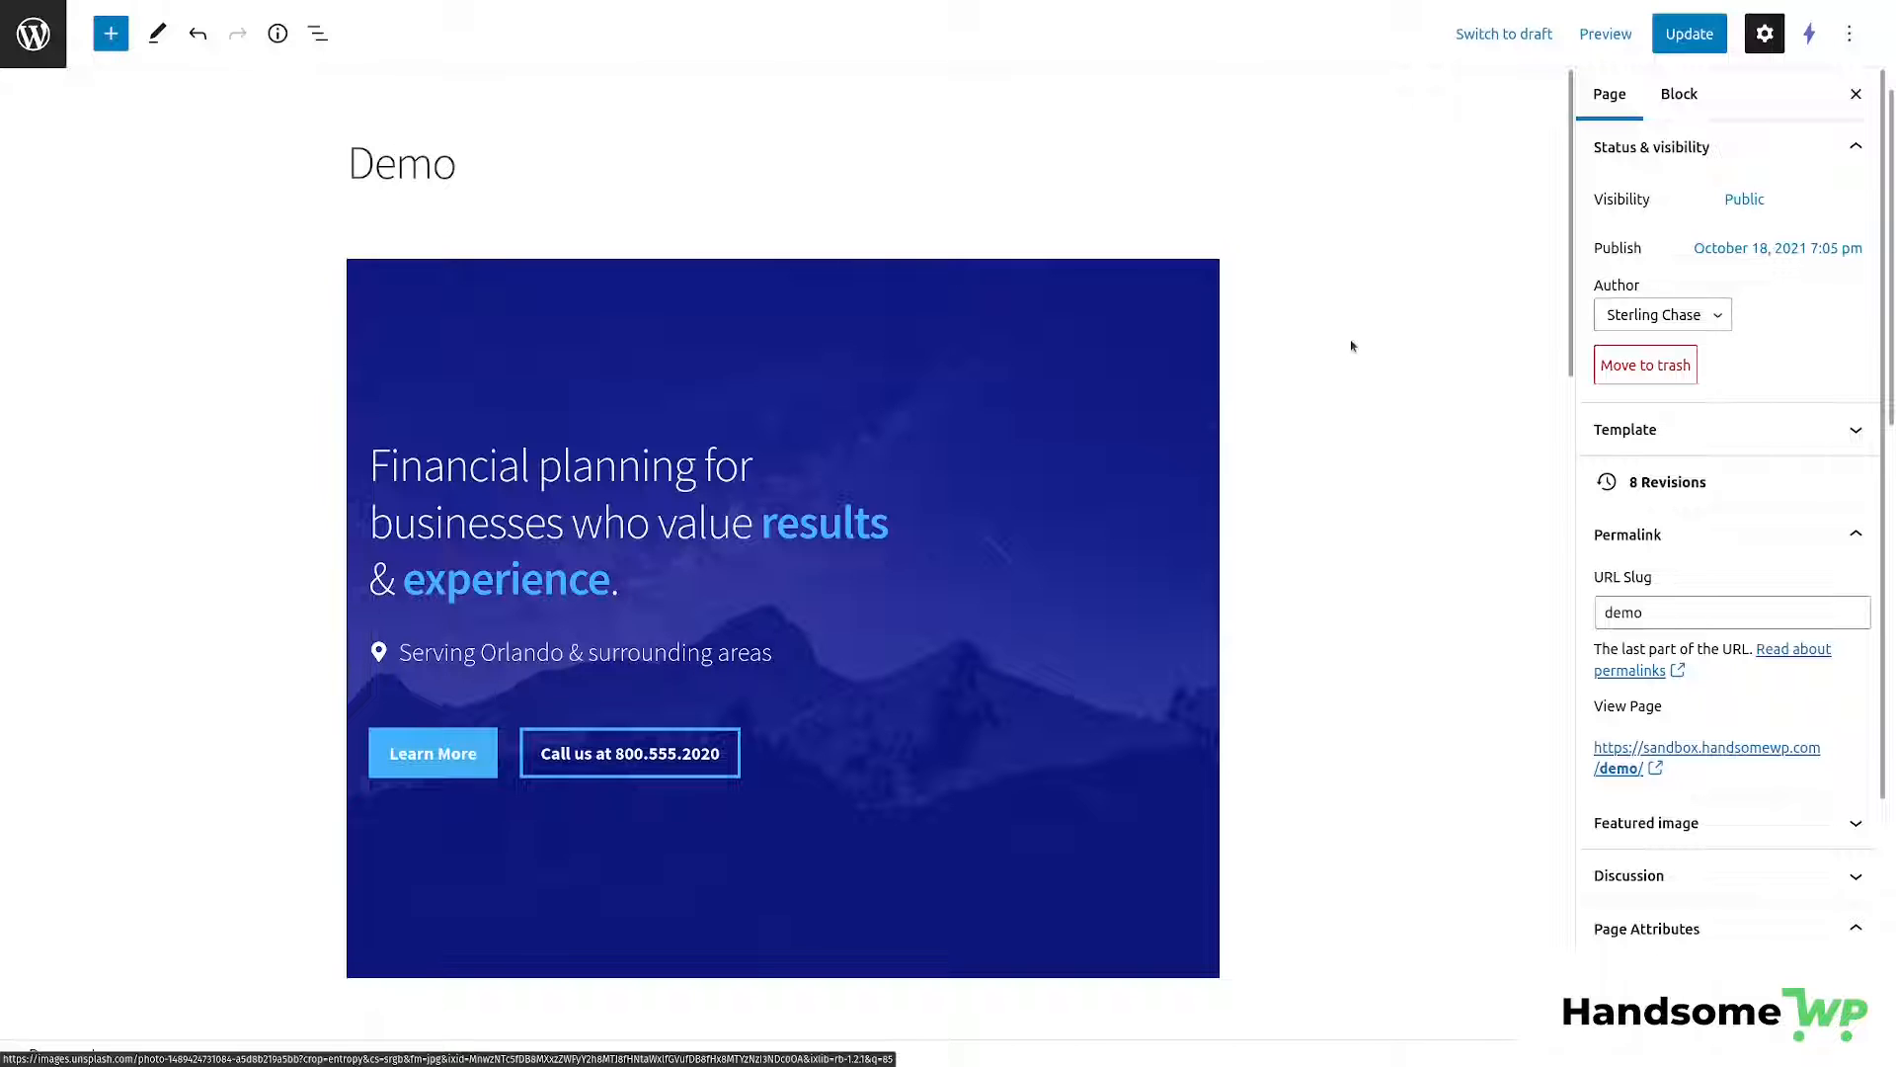
scroll(1351, 345, down, 6)
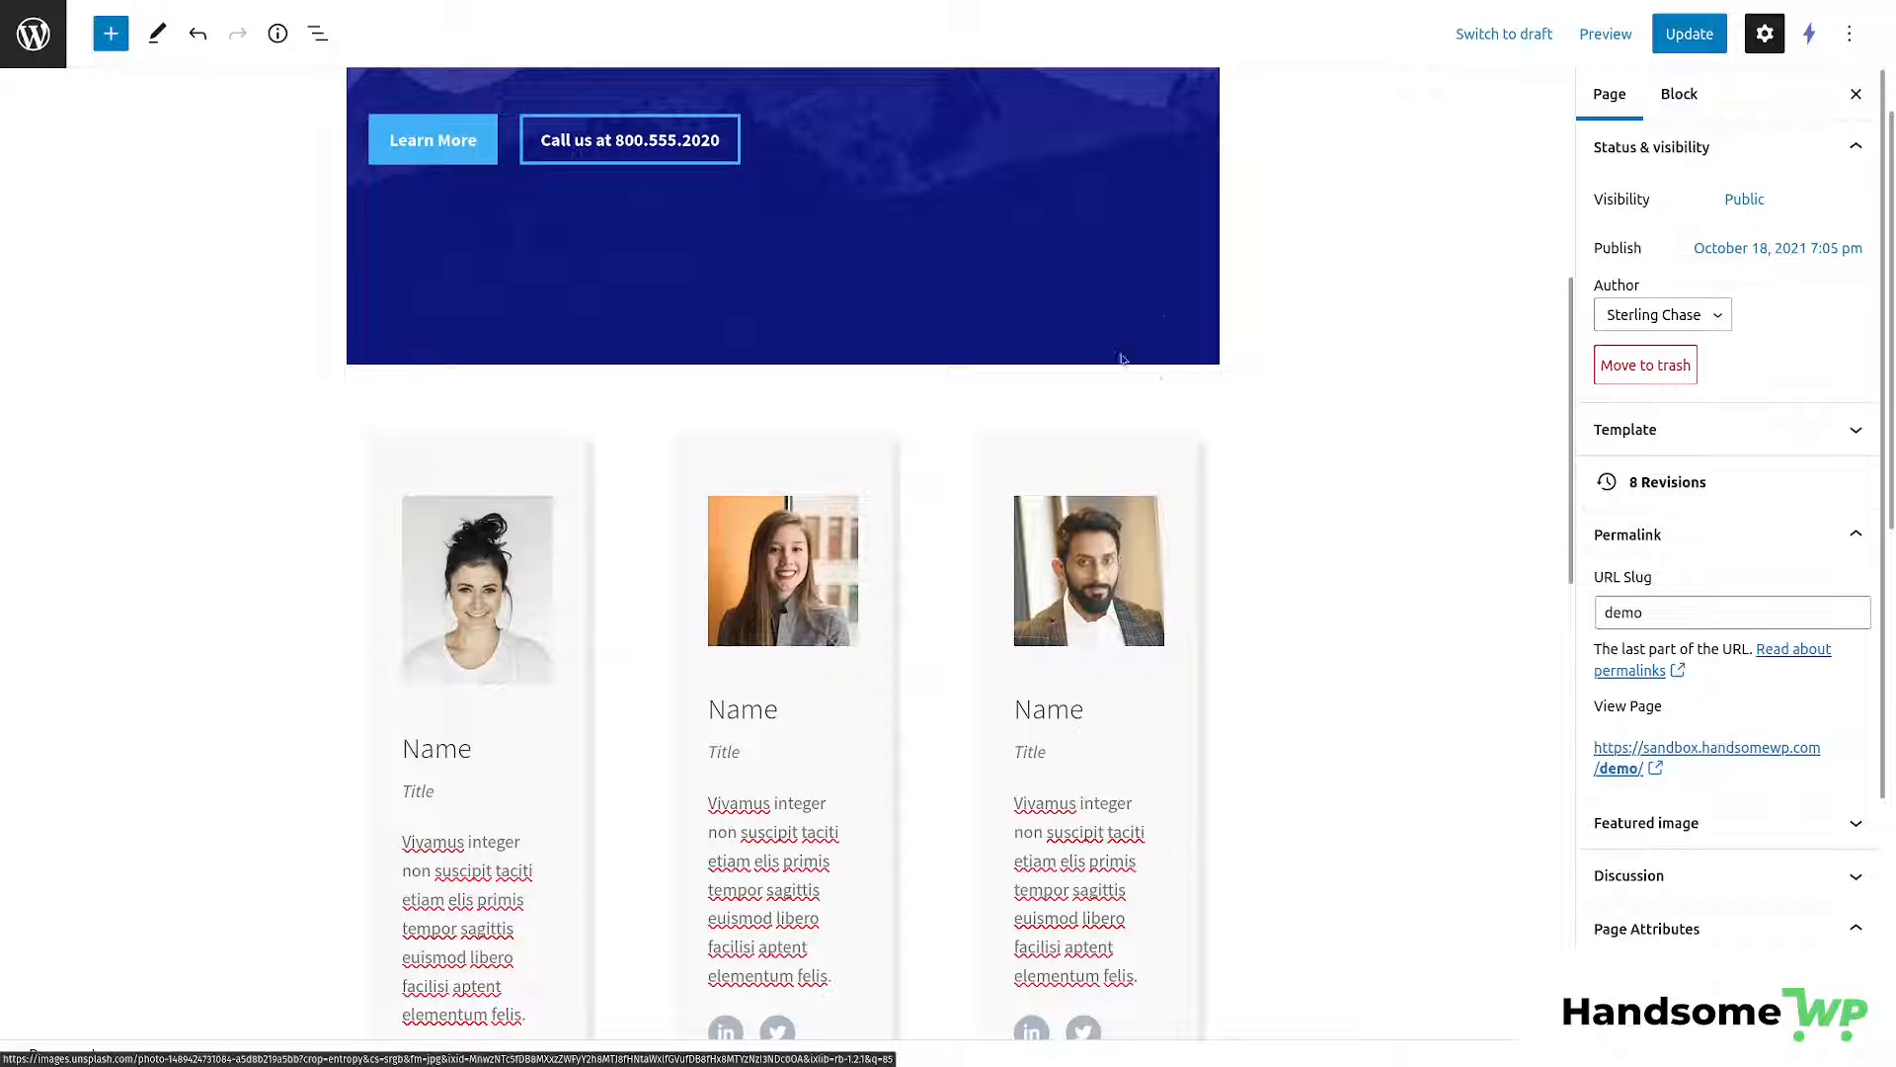
scroll(1283, 526, up, 3)
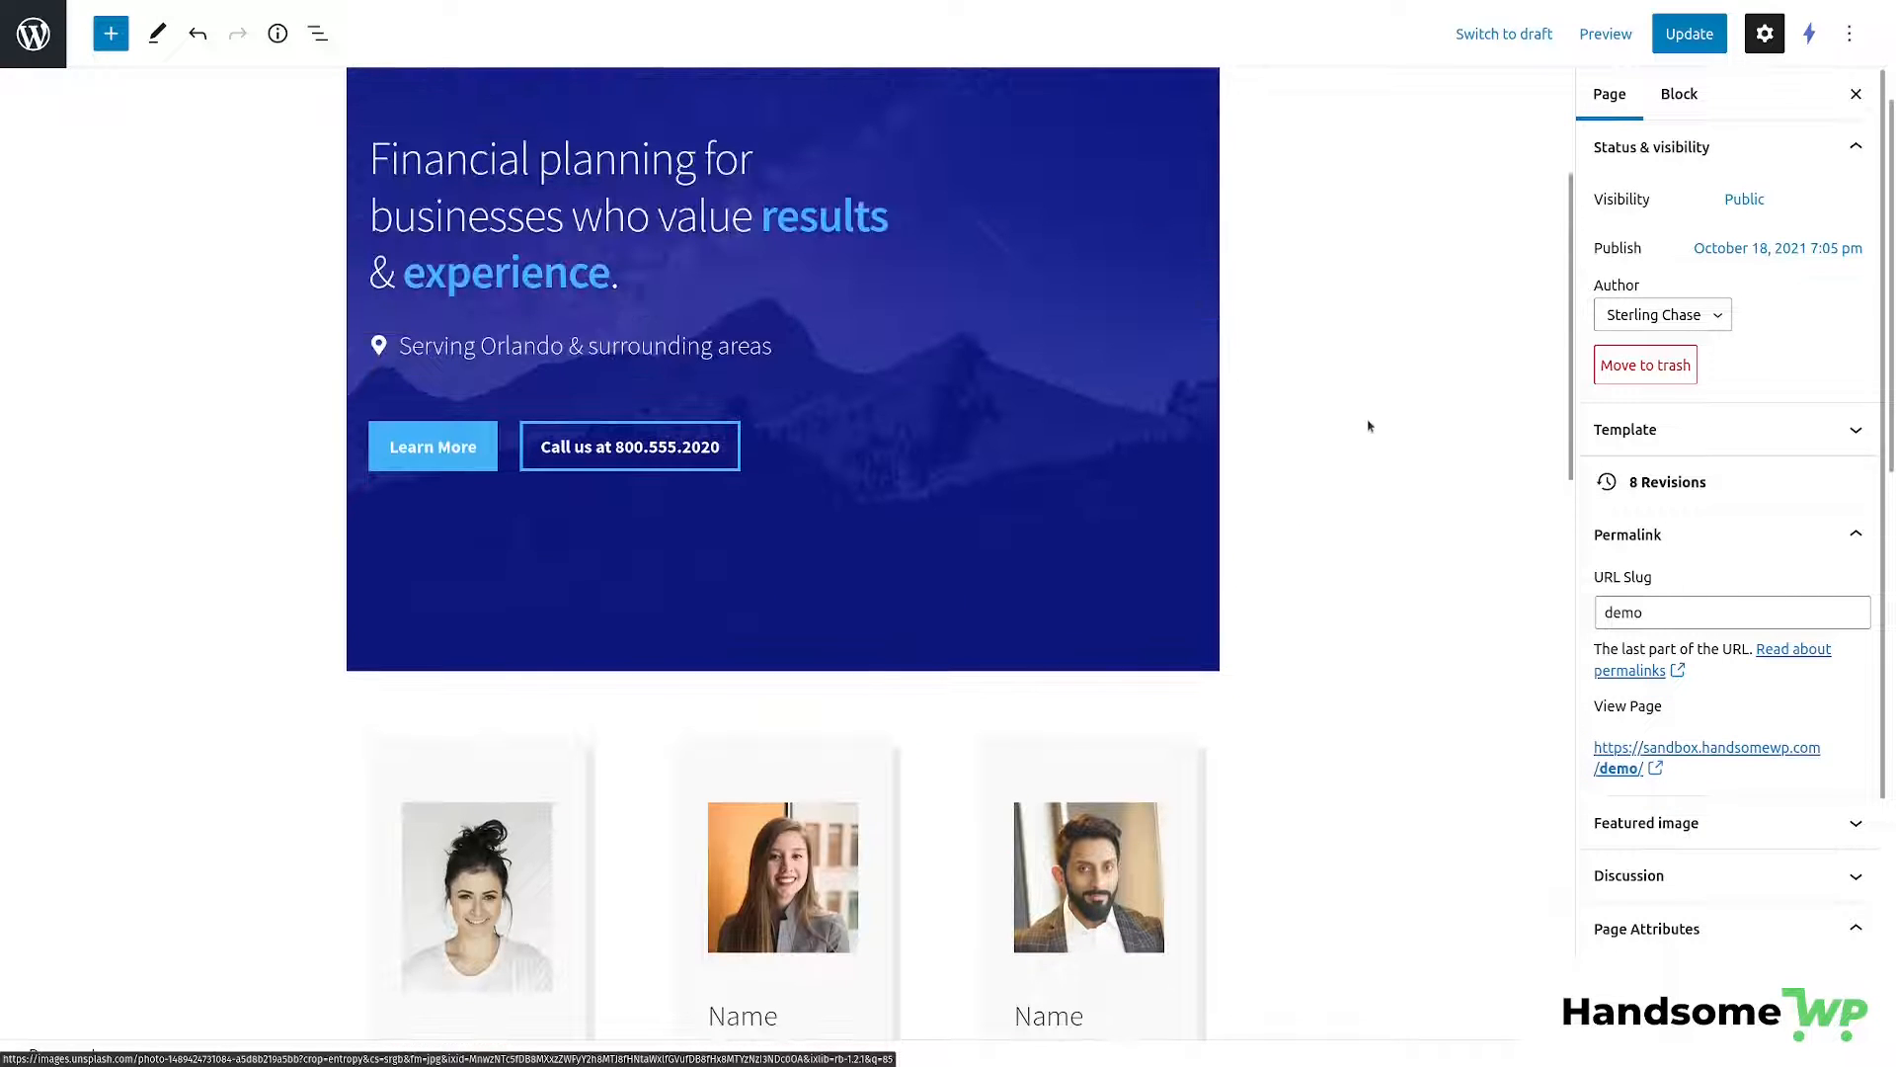
scroll(1368, 426, up, 2)
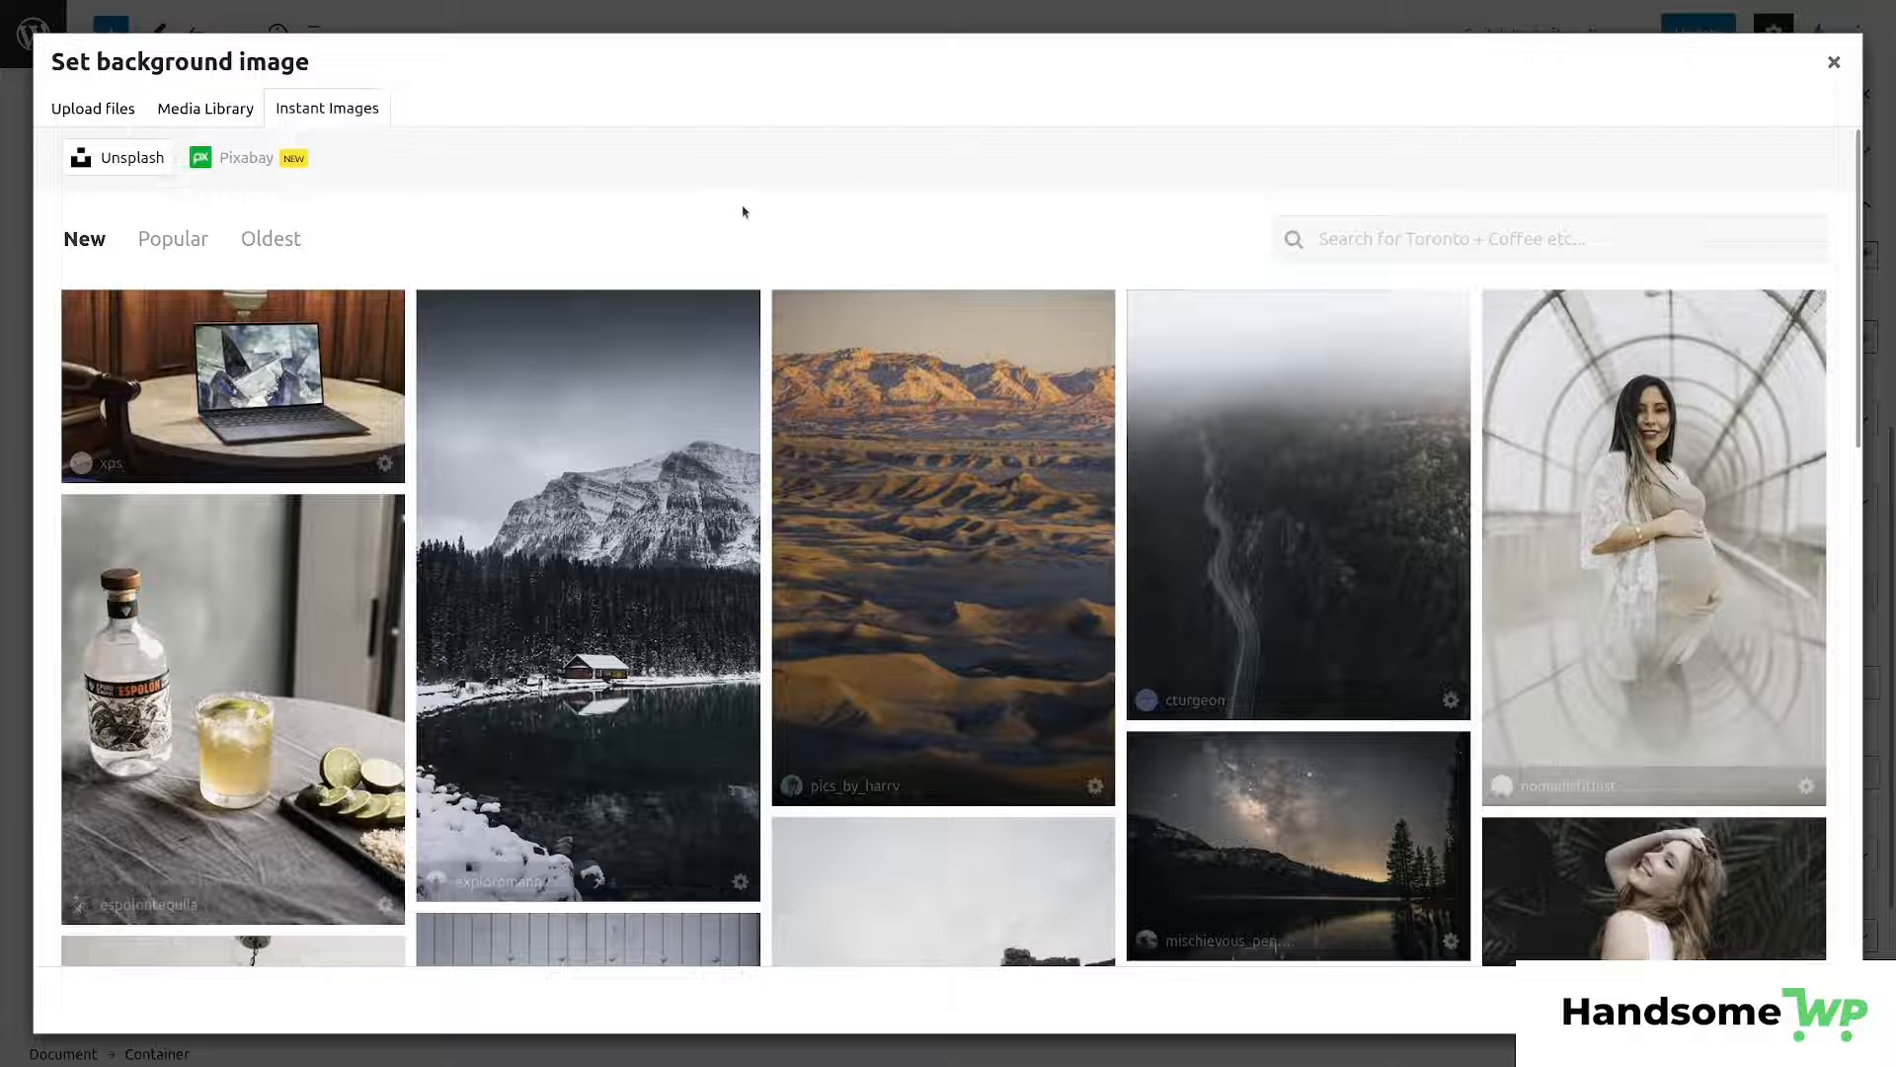
Open the Pixabay source's API key prompt and get the key from the Search Images parameters in the Pixabay API documentation.
click(247, 158)
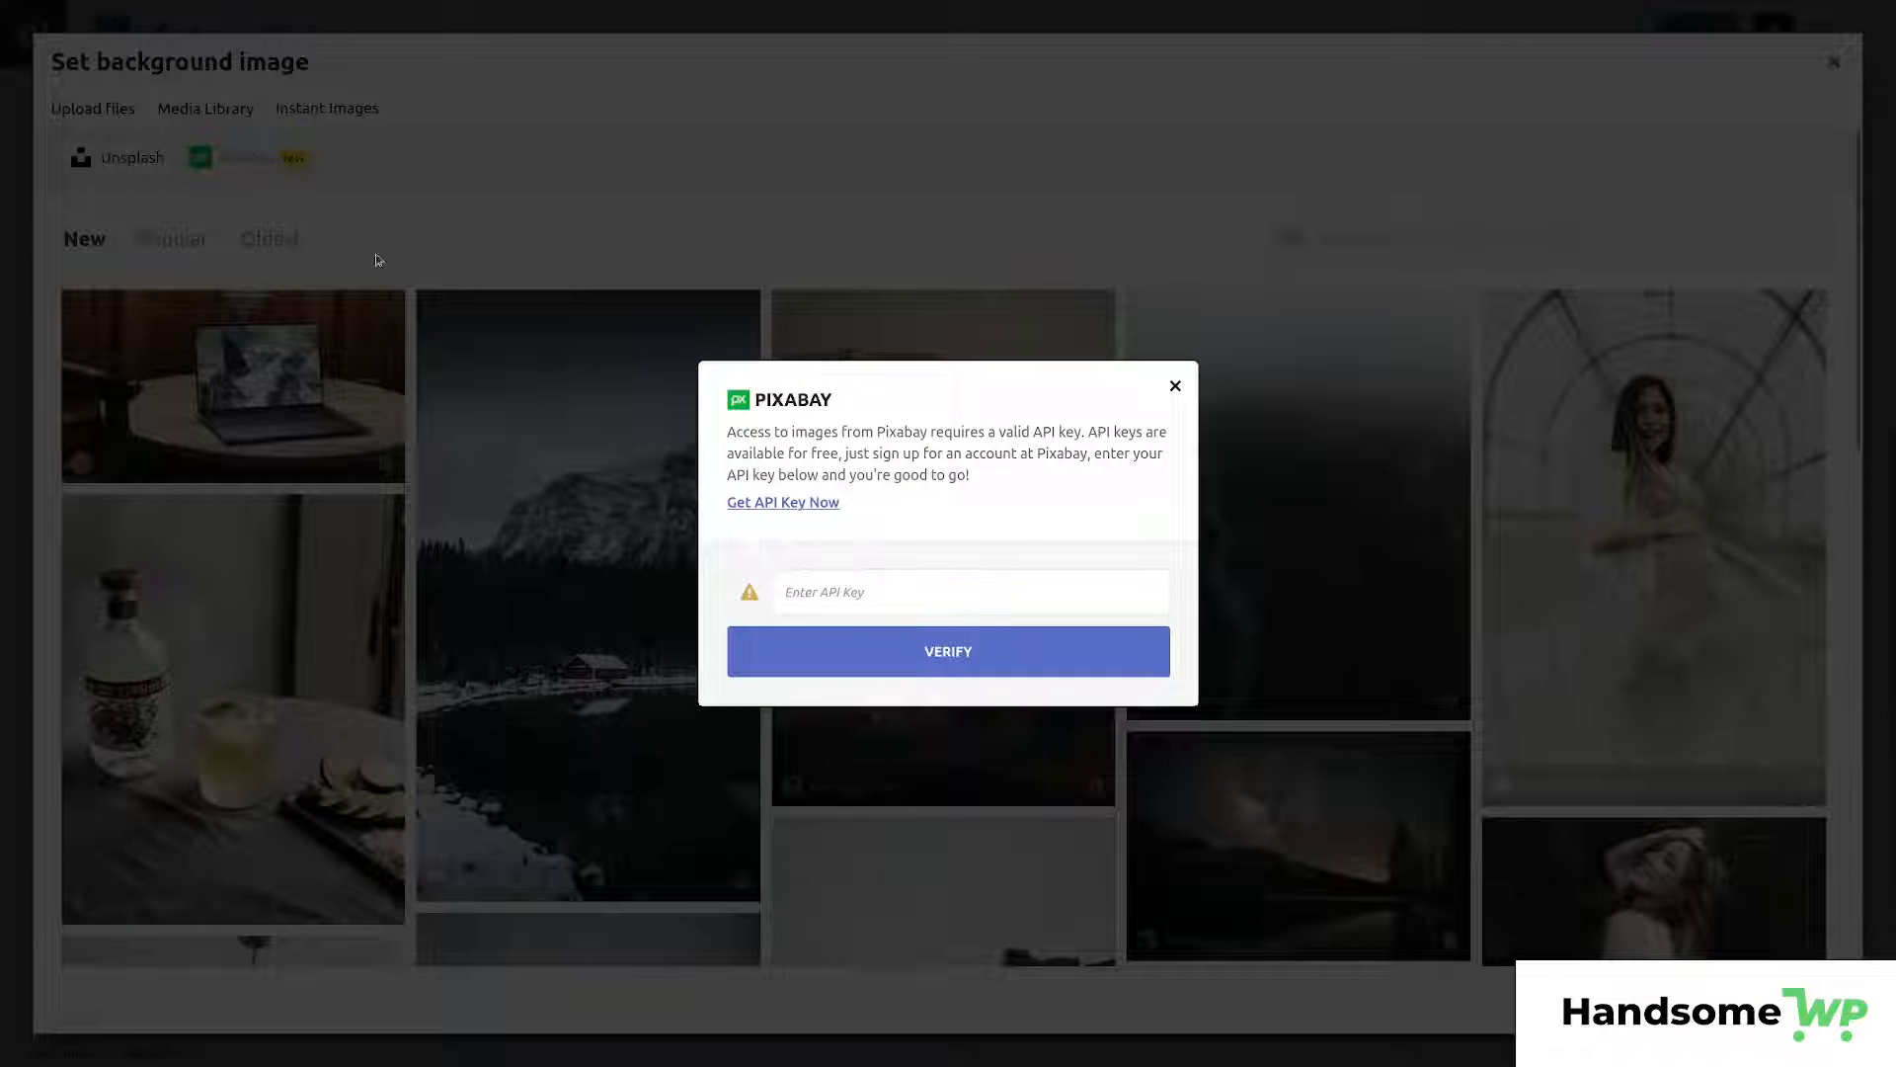
click(772, 501)
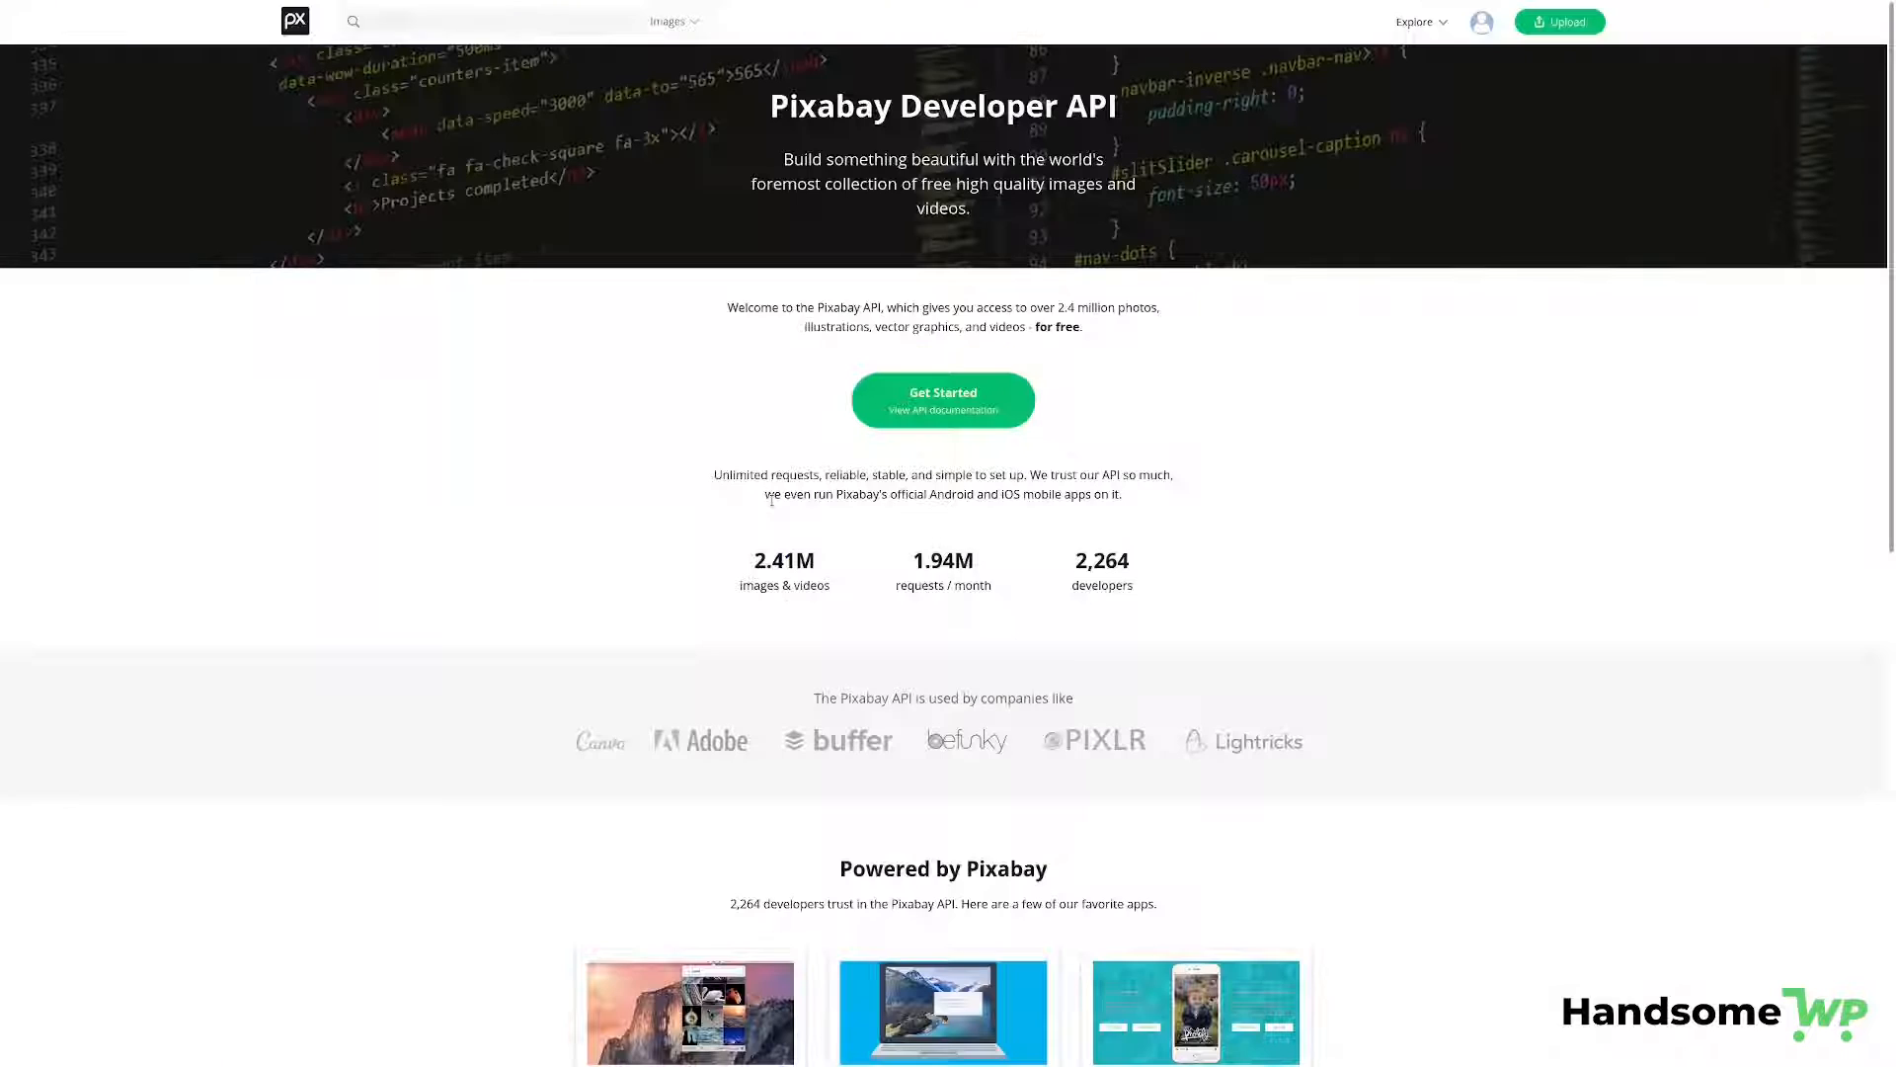
click(943, 400)
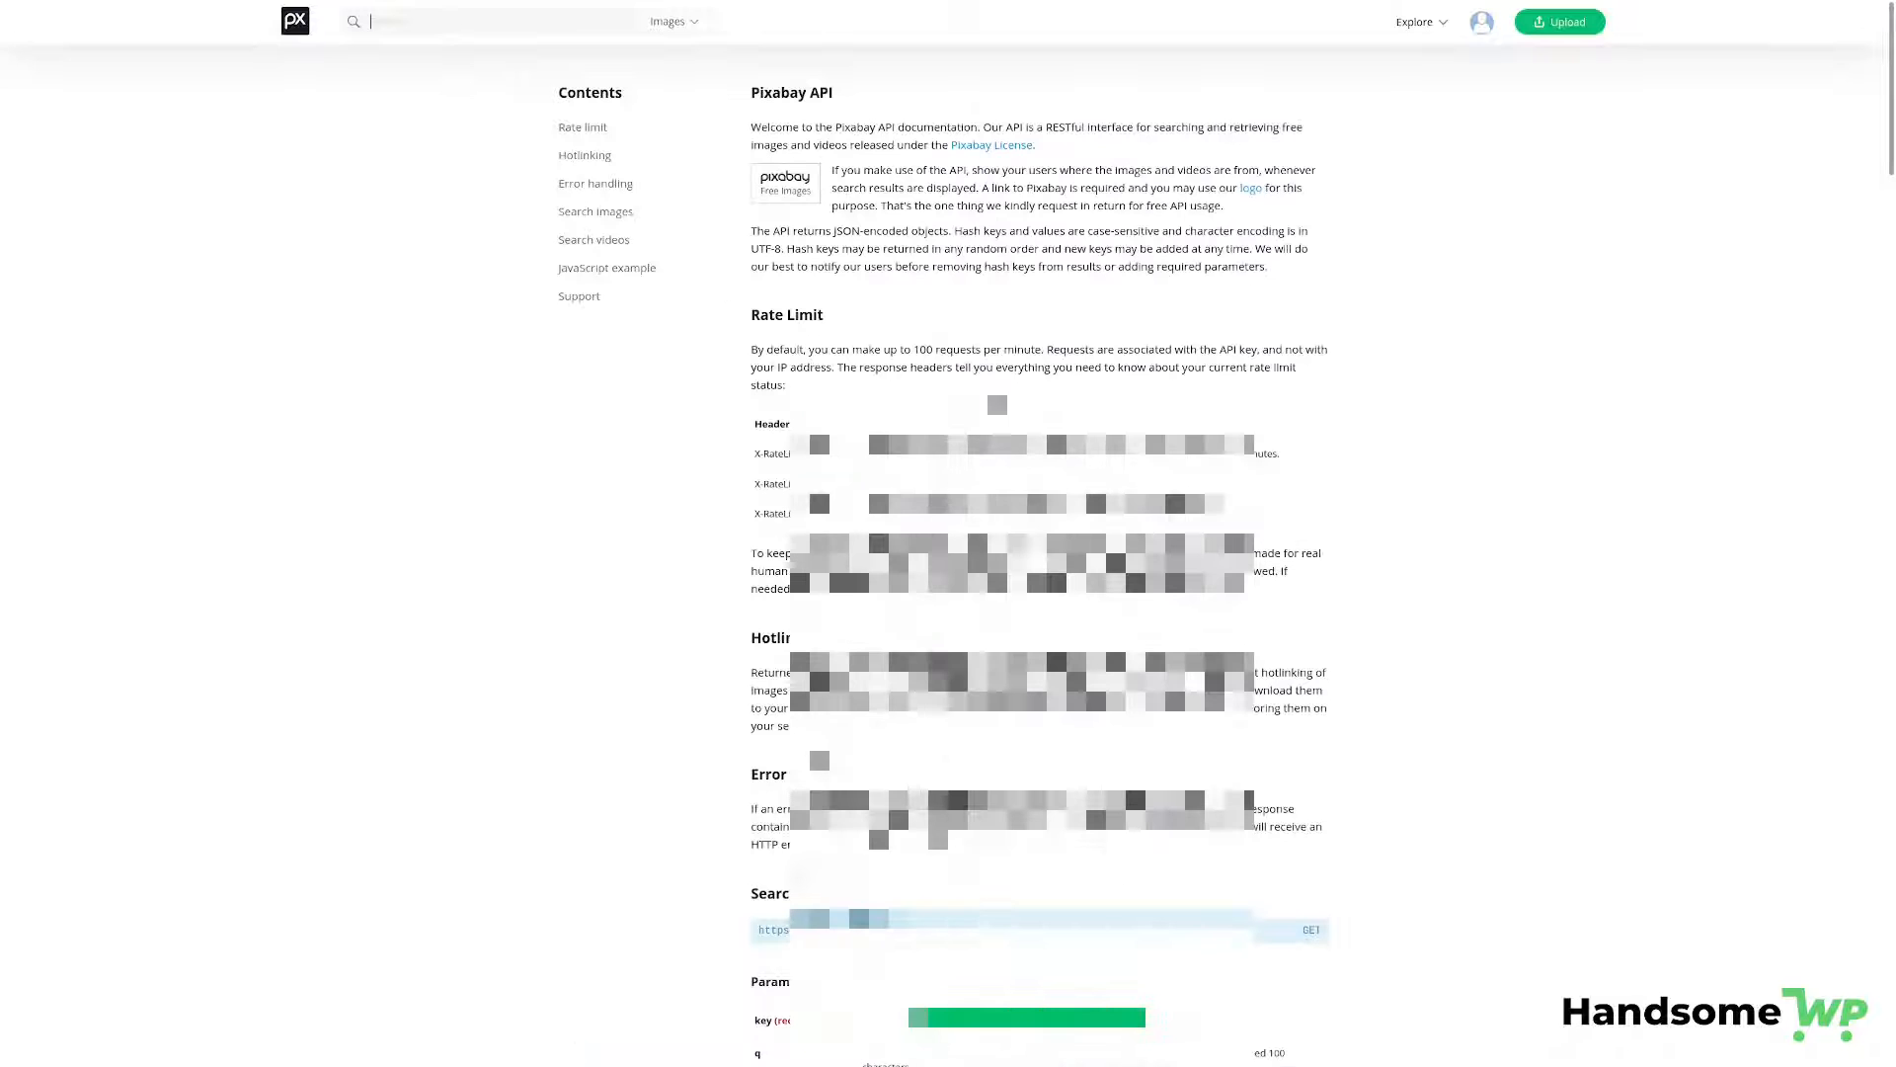
scroll(948, 534, down, 6)
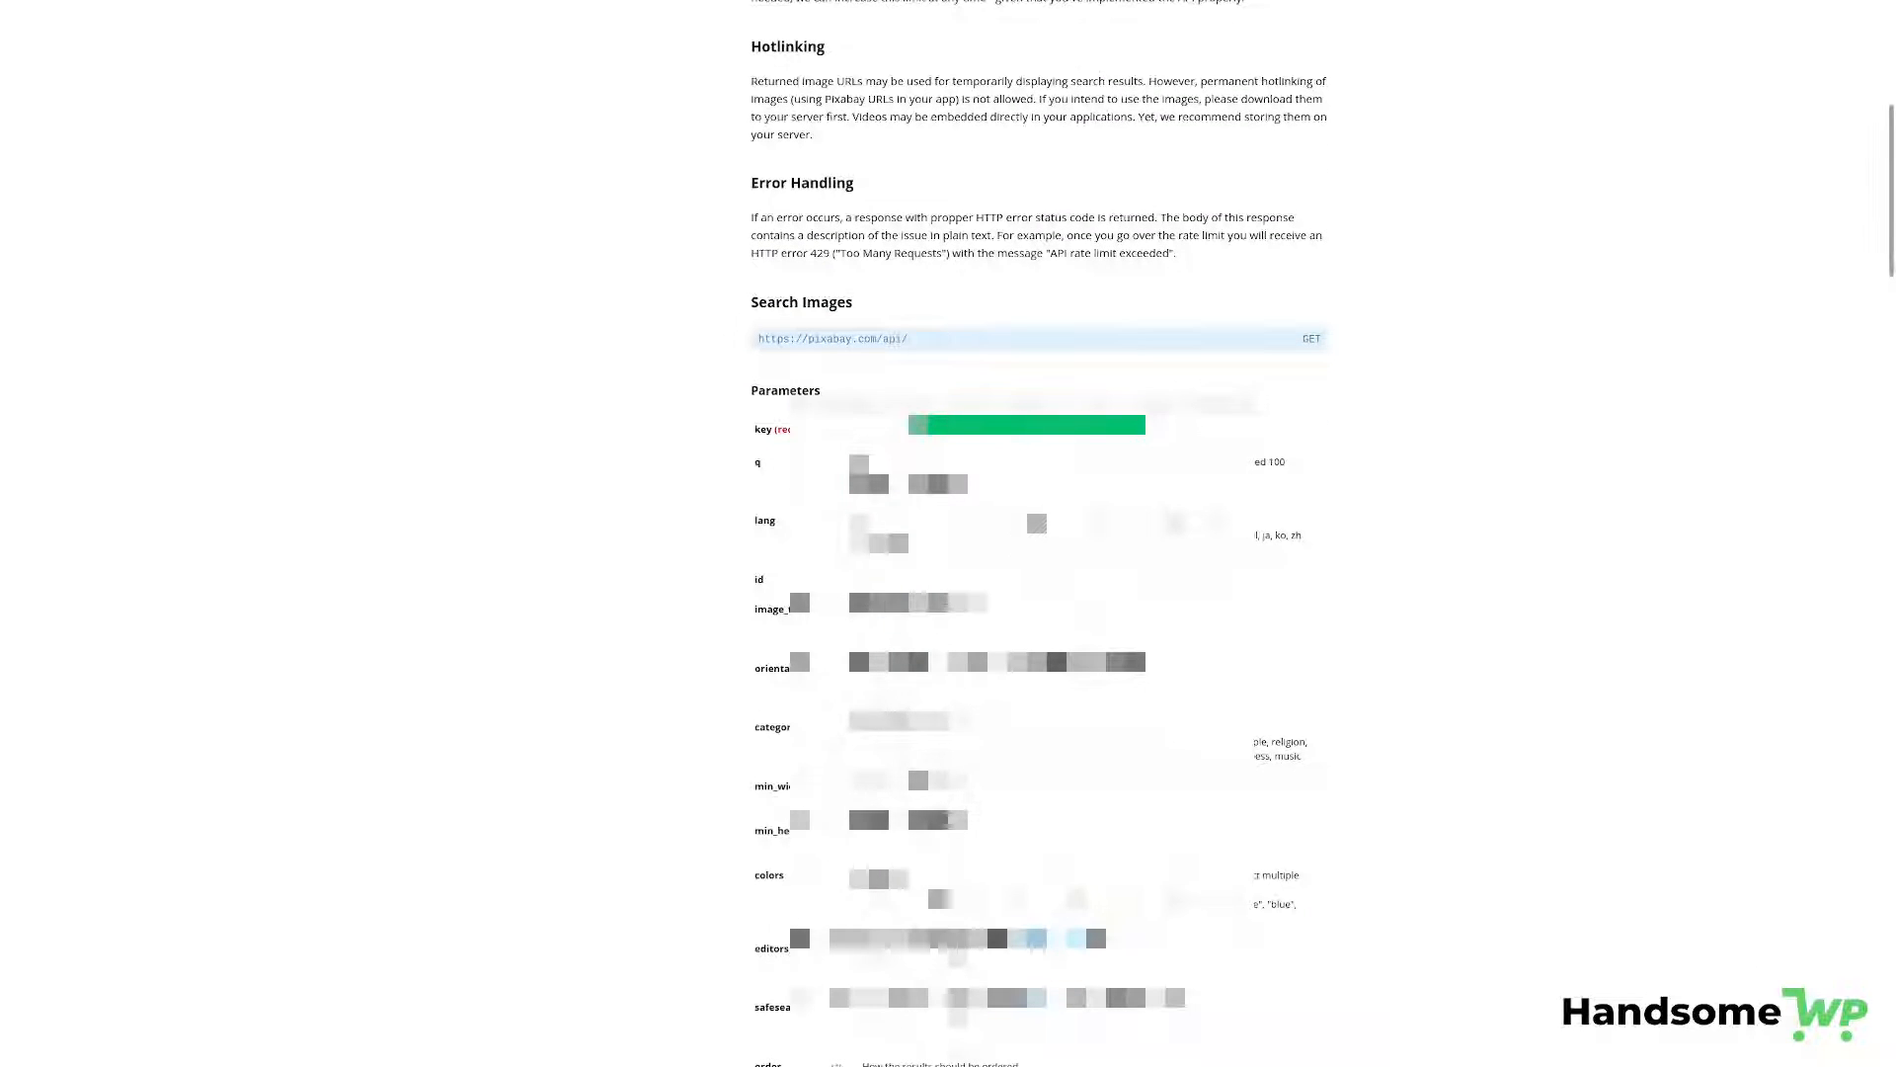
key(ctrl+plus)
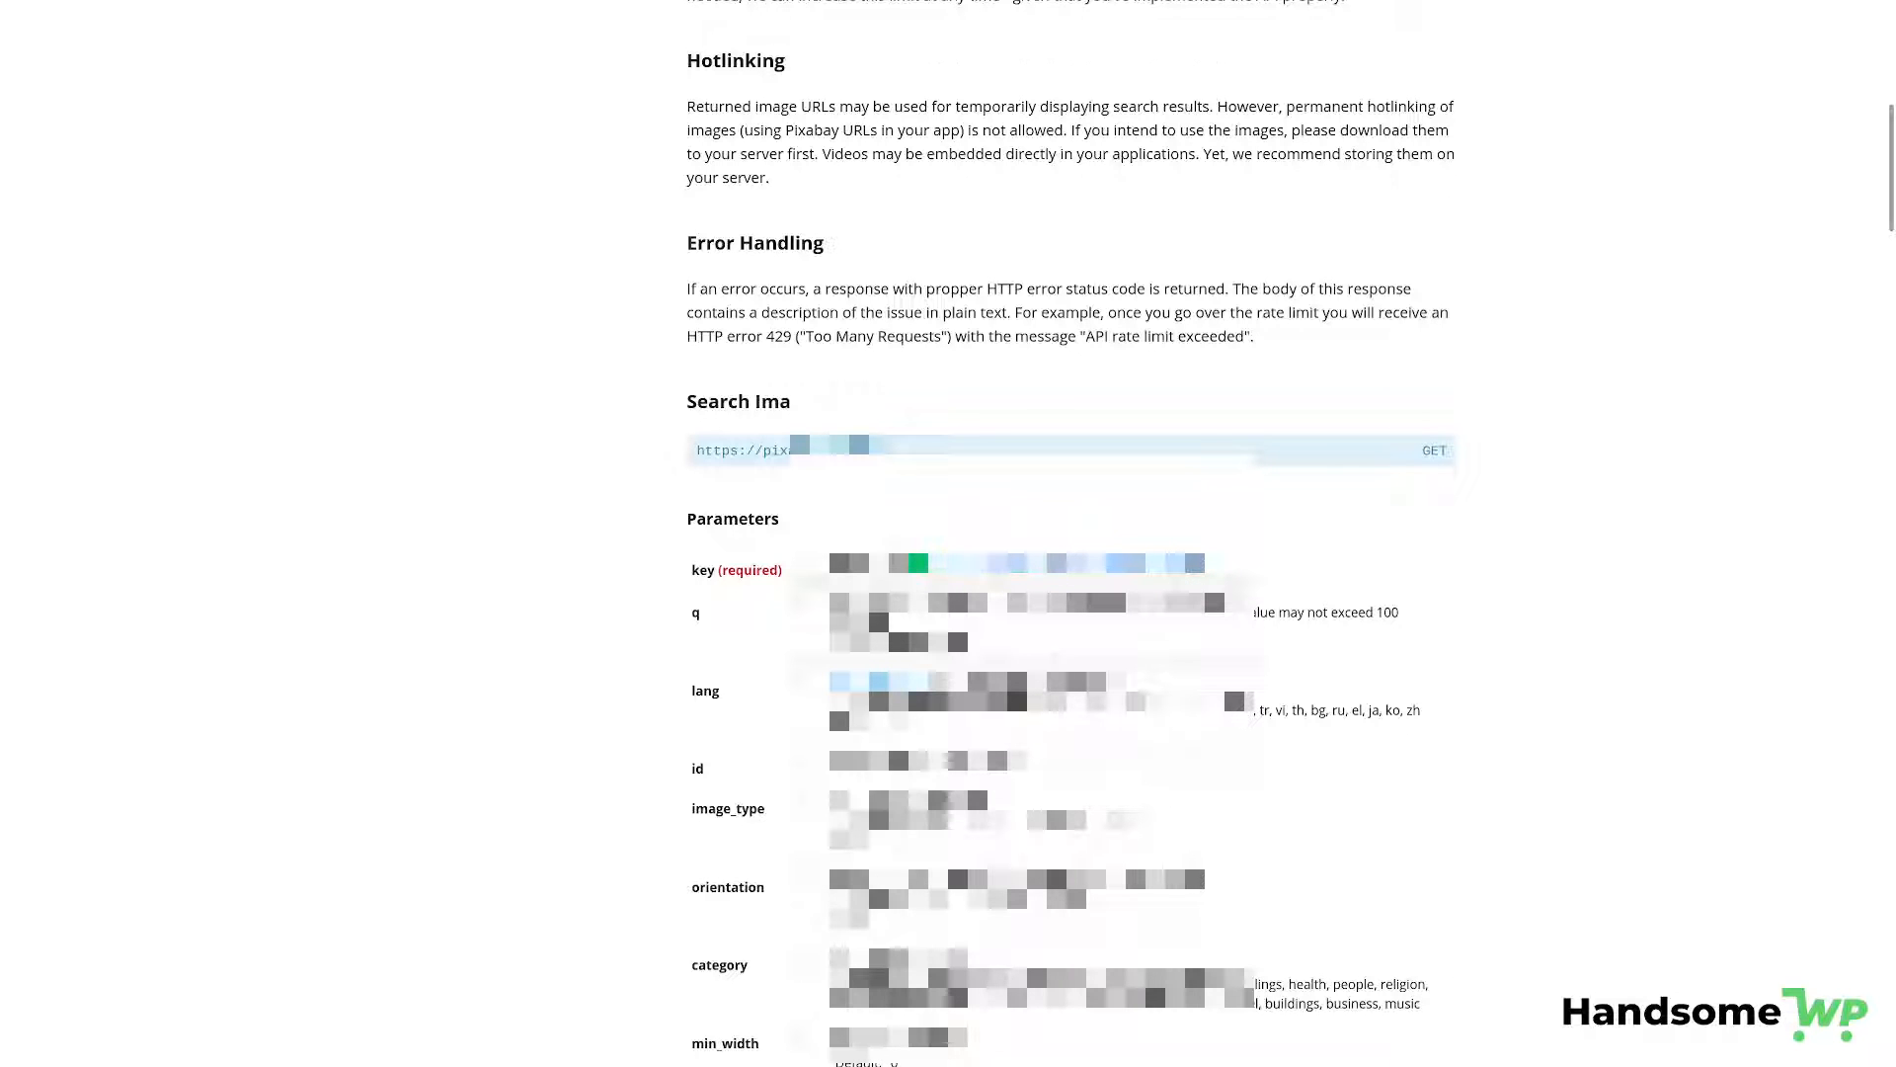
click(719, 22)
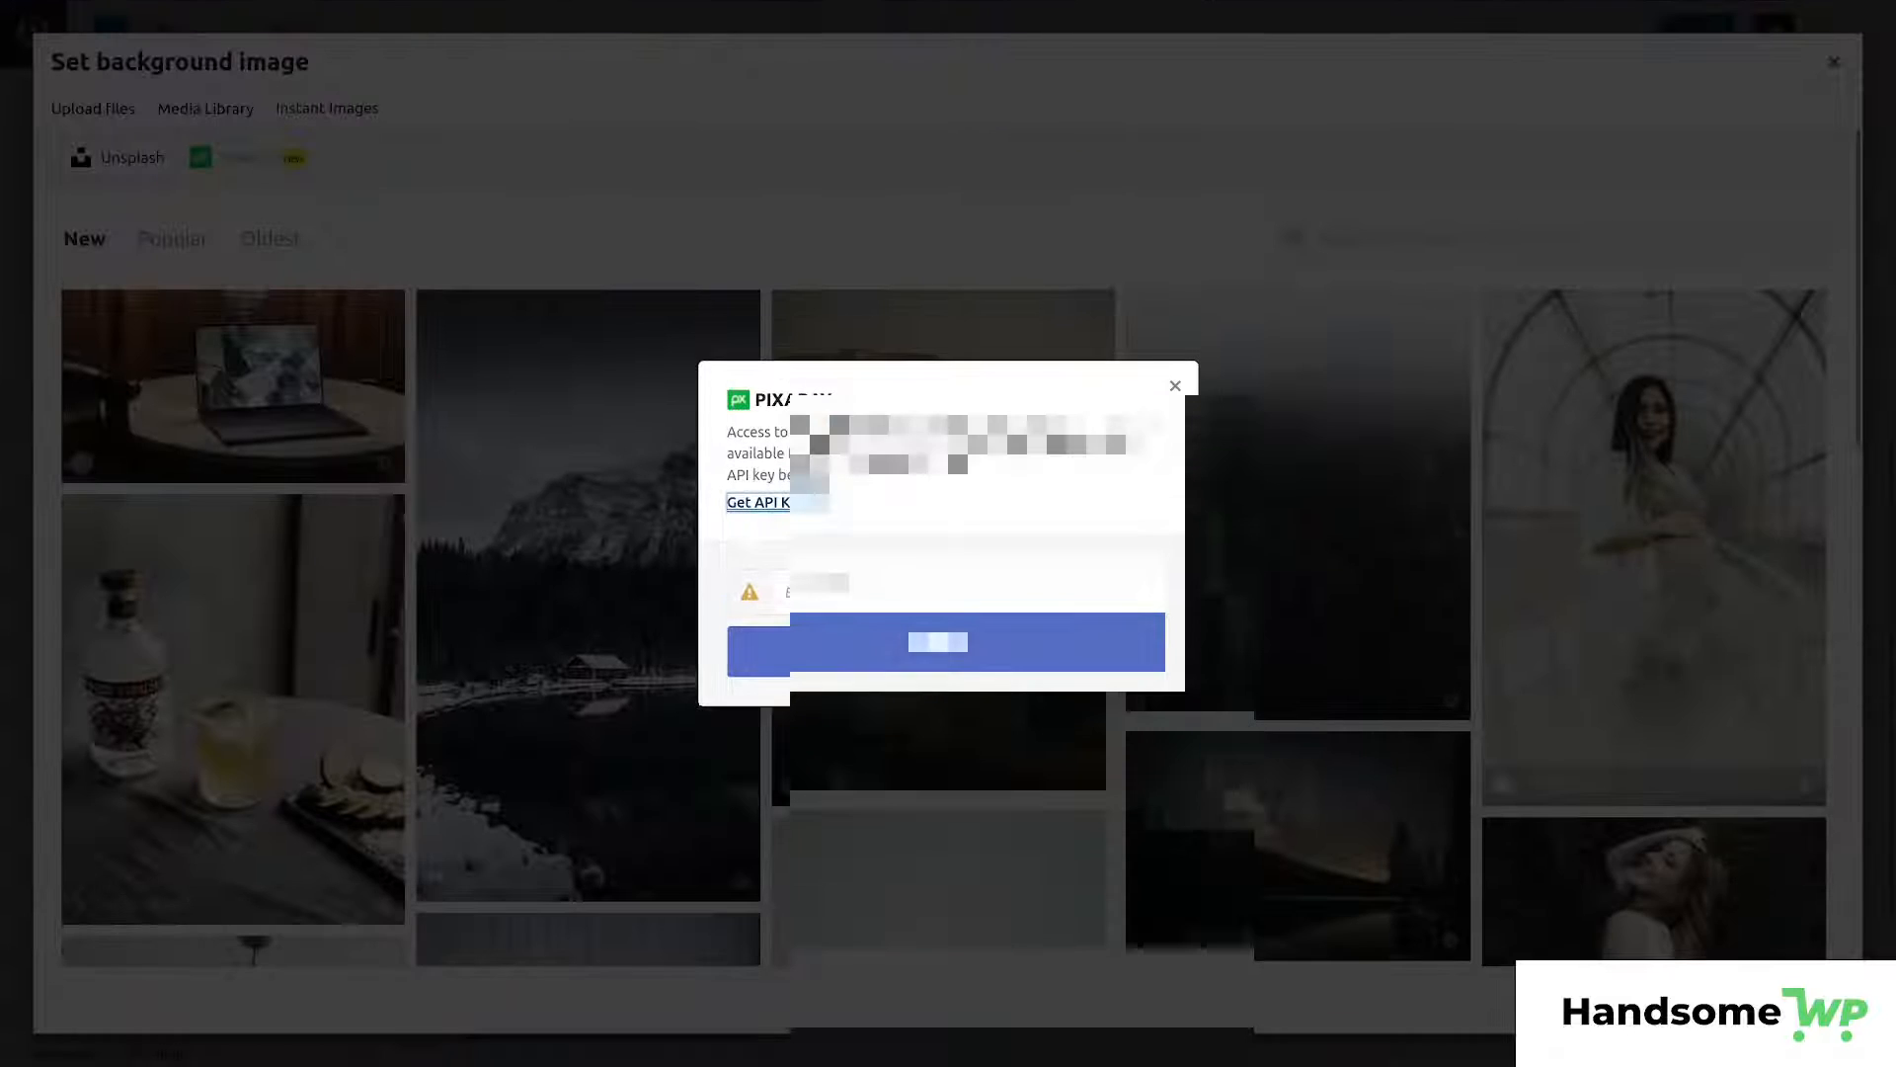
Paste the API key into the Pixabay prompt and close it to show the Pixabay images.
key(Tab)
key(ctrl+v)
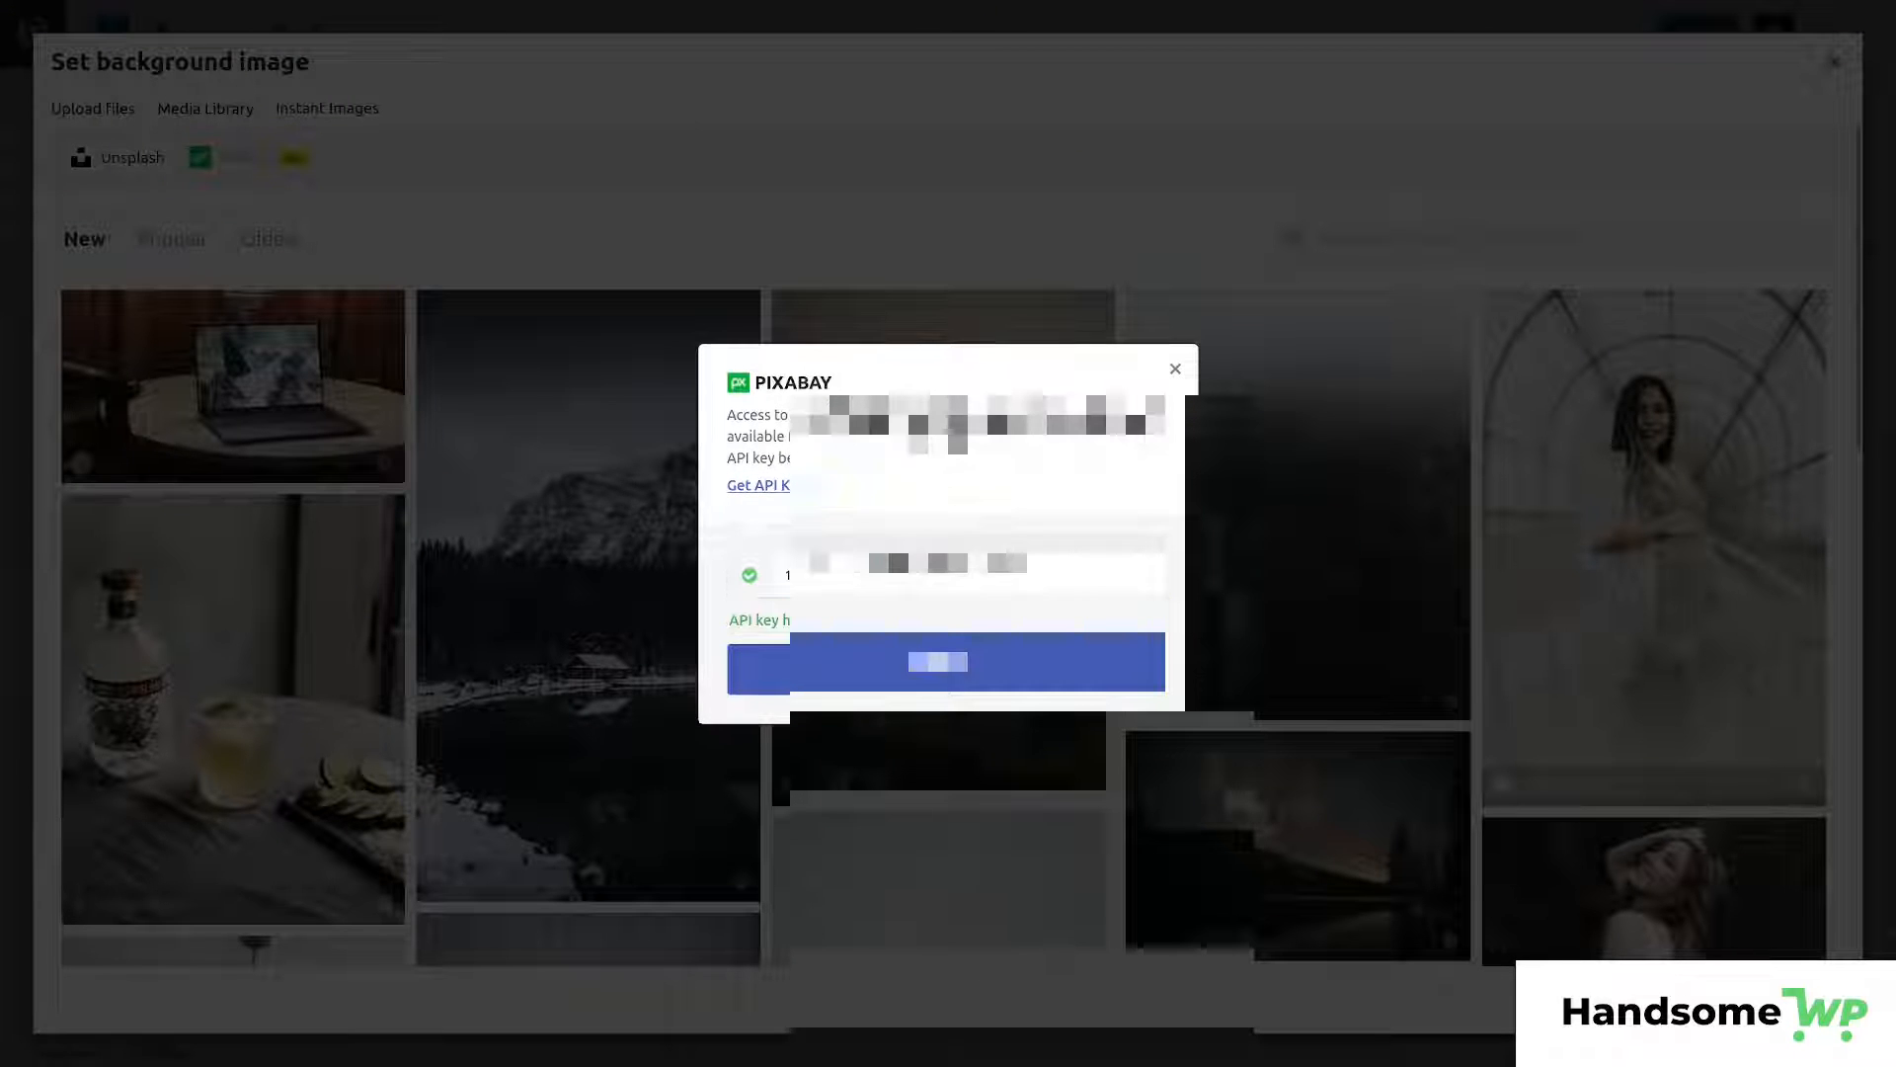
click(1177, 370)
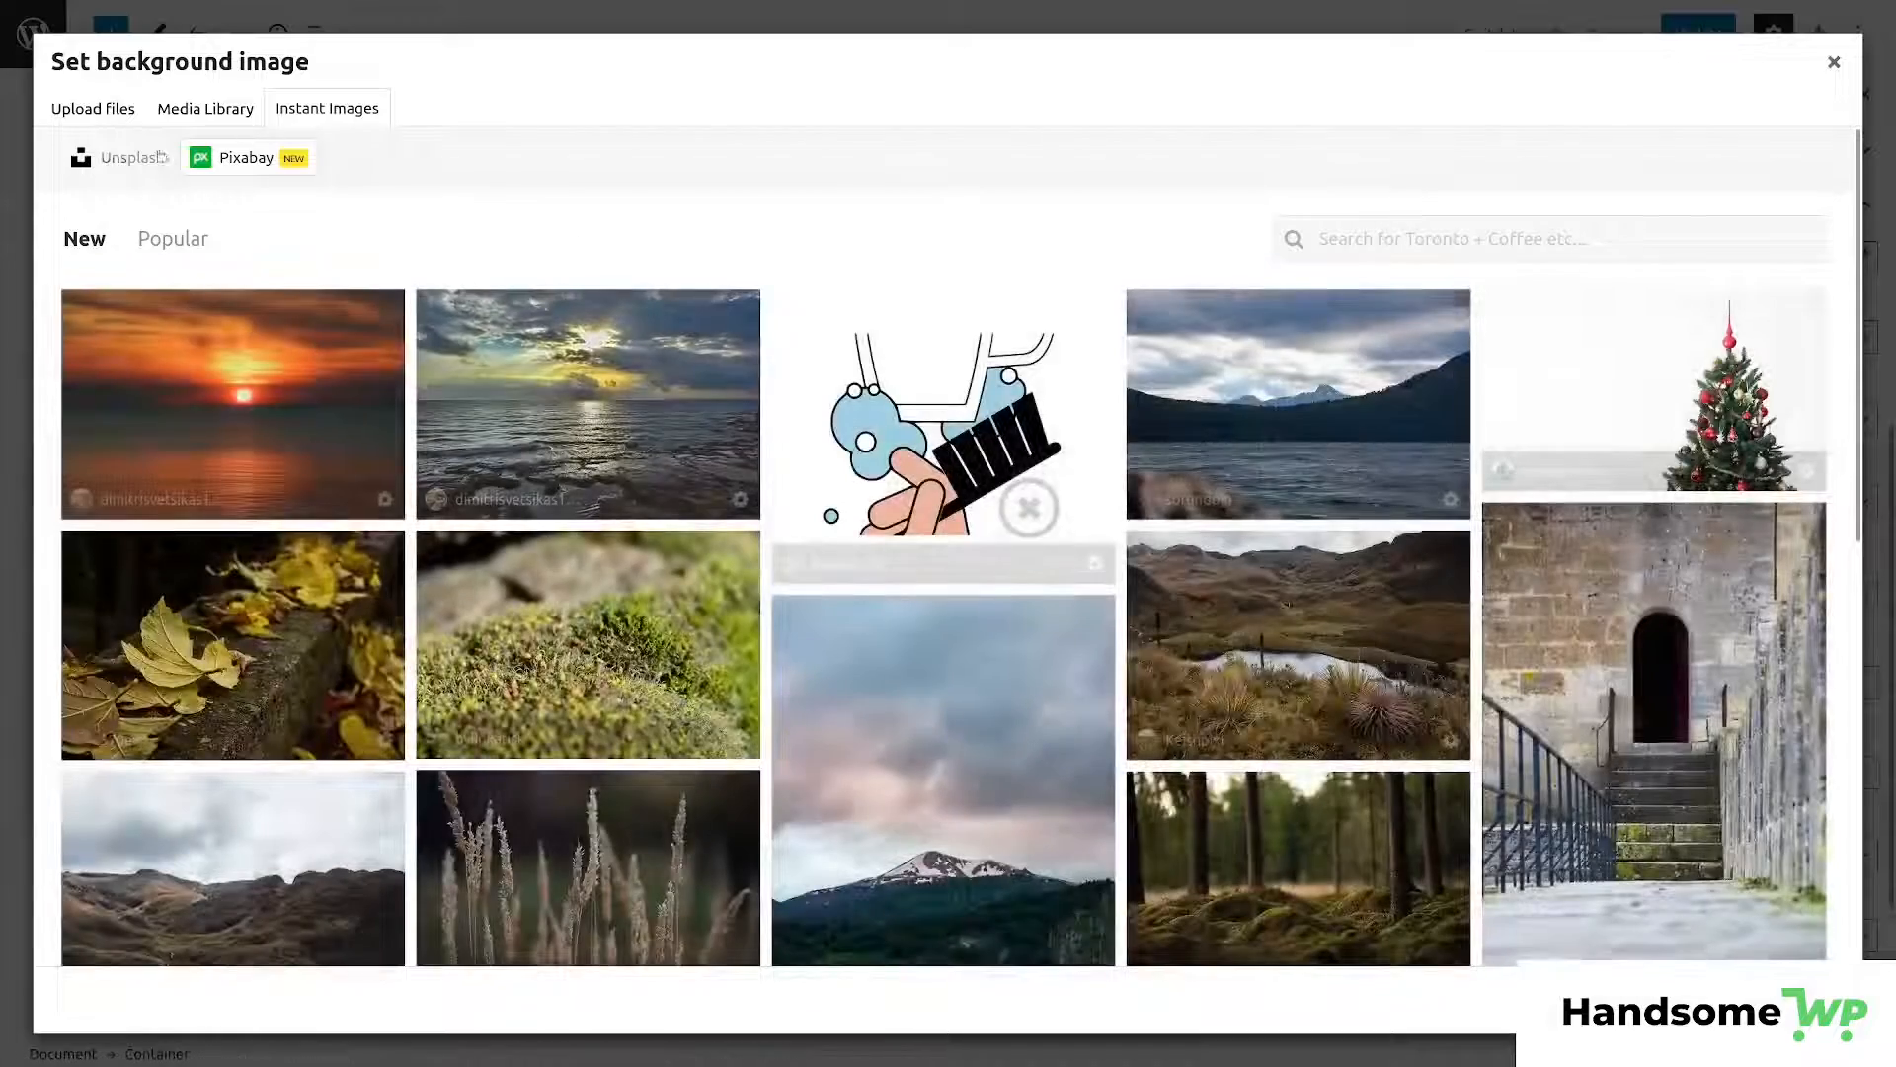
Import the Pixabay photo of an orange sunset over the sea and set it as the hero container's background image.
click(150, 163)
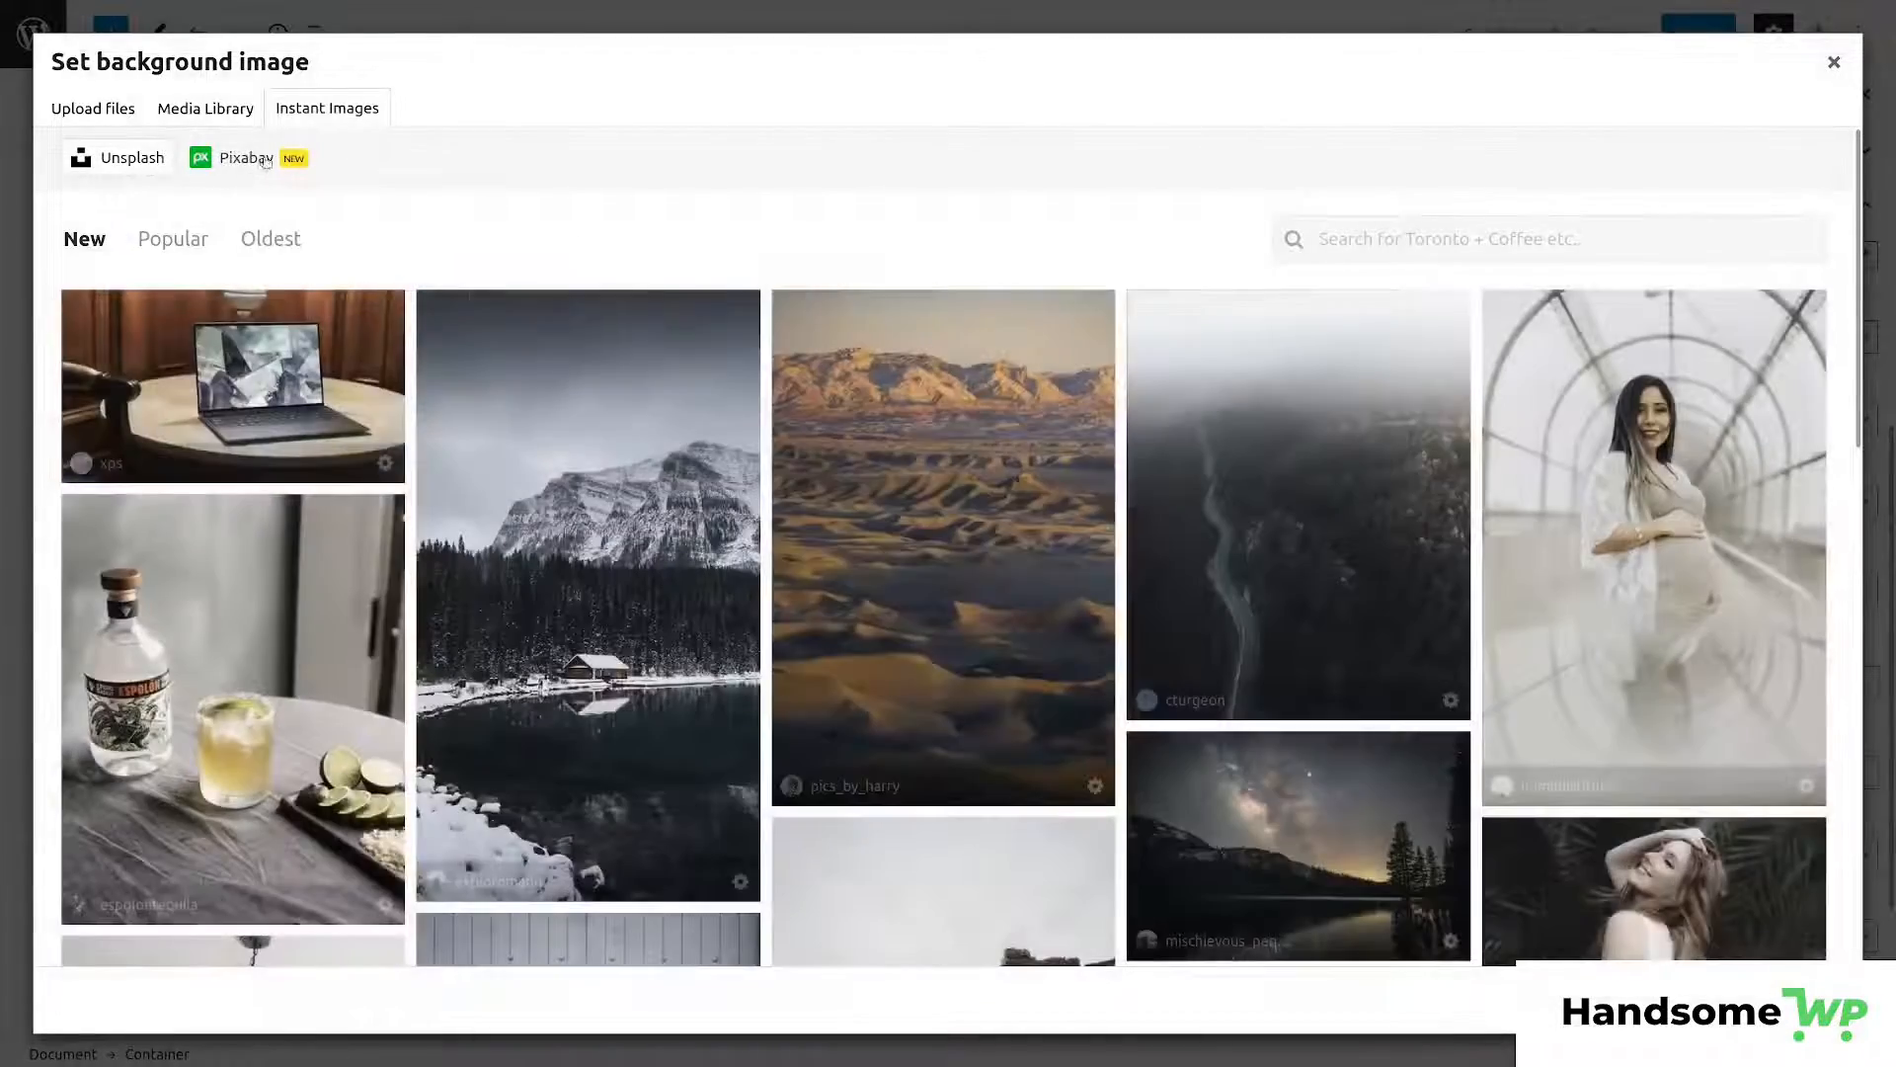
click(246, 158)
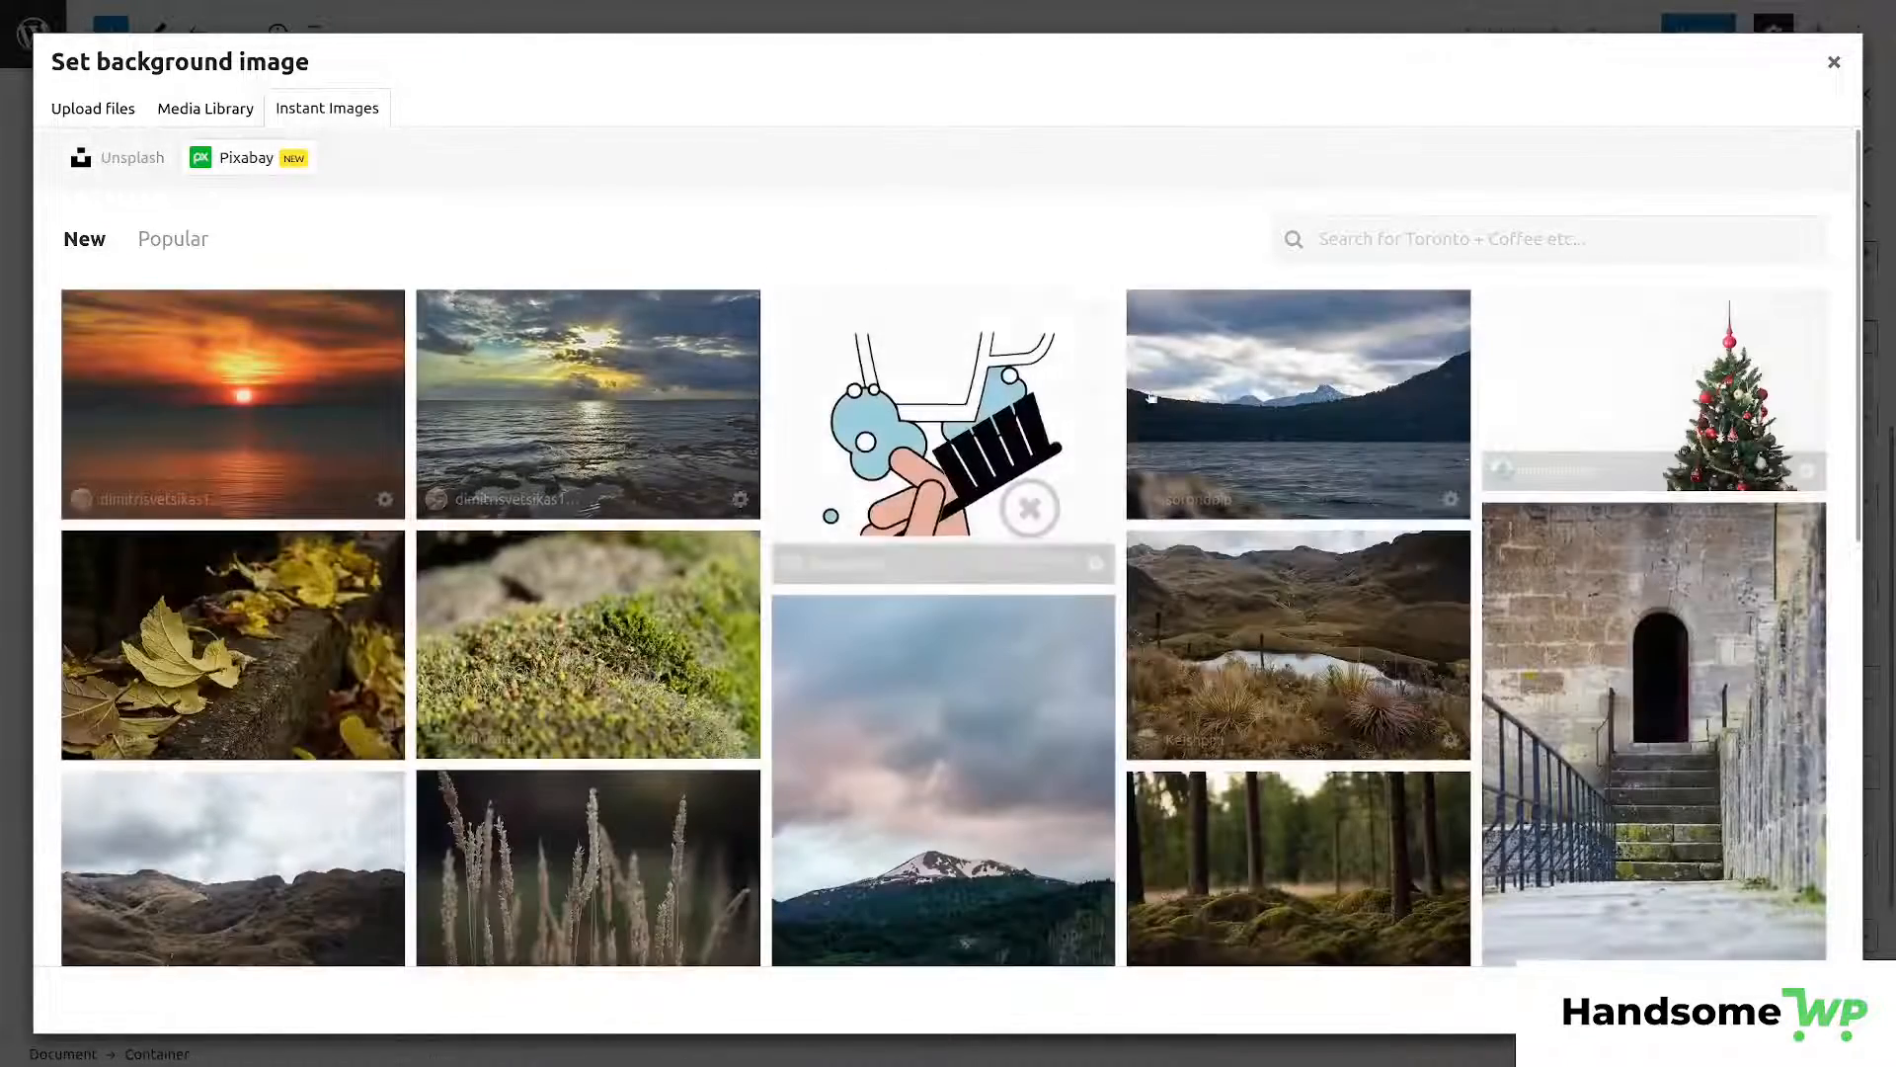
scroll(240, 395, down, 3)
scroll(240, 395, up, 3)
click(234, 405)
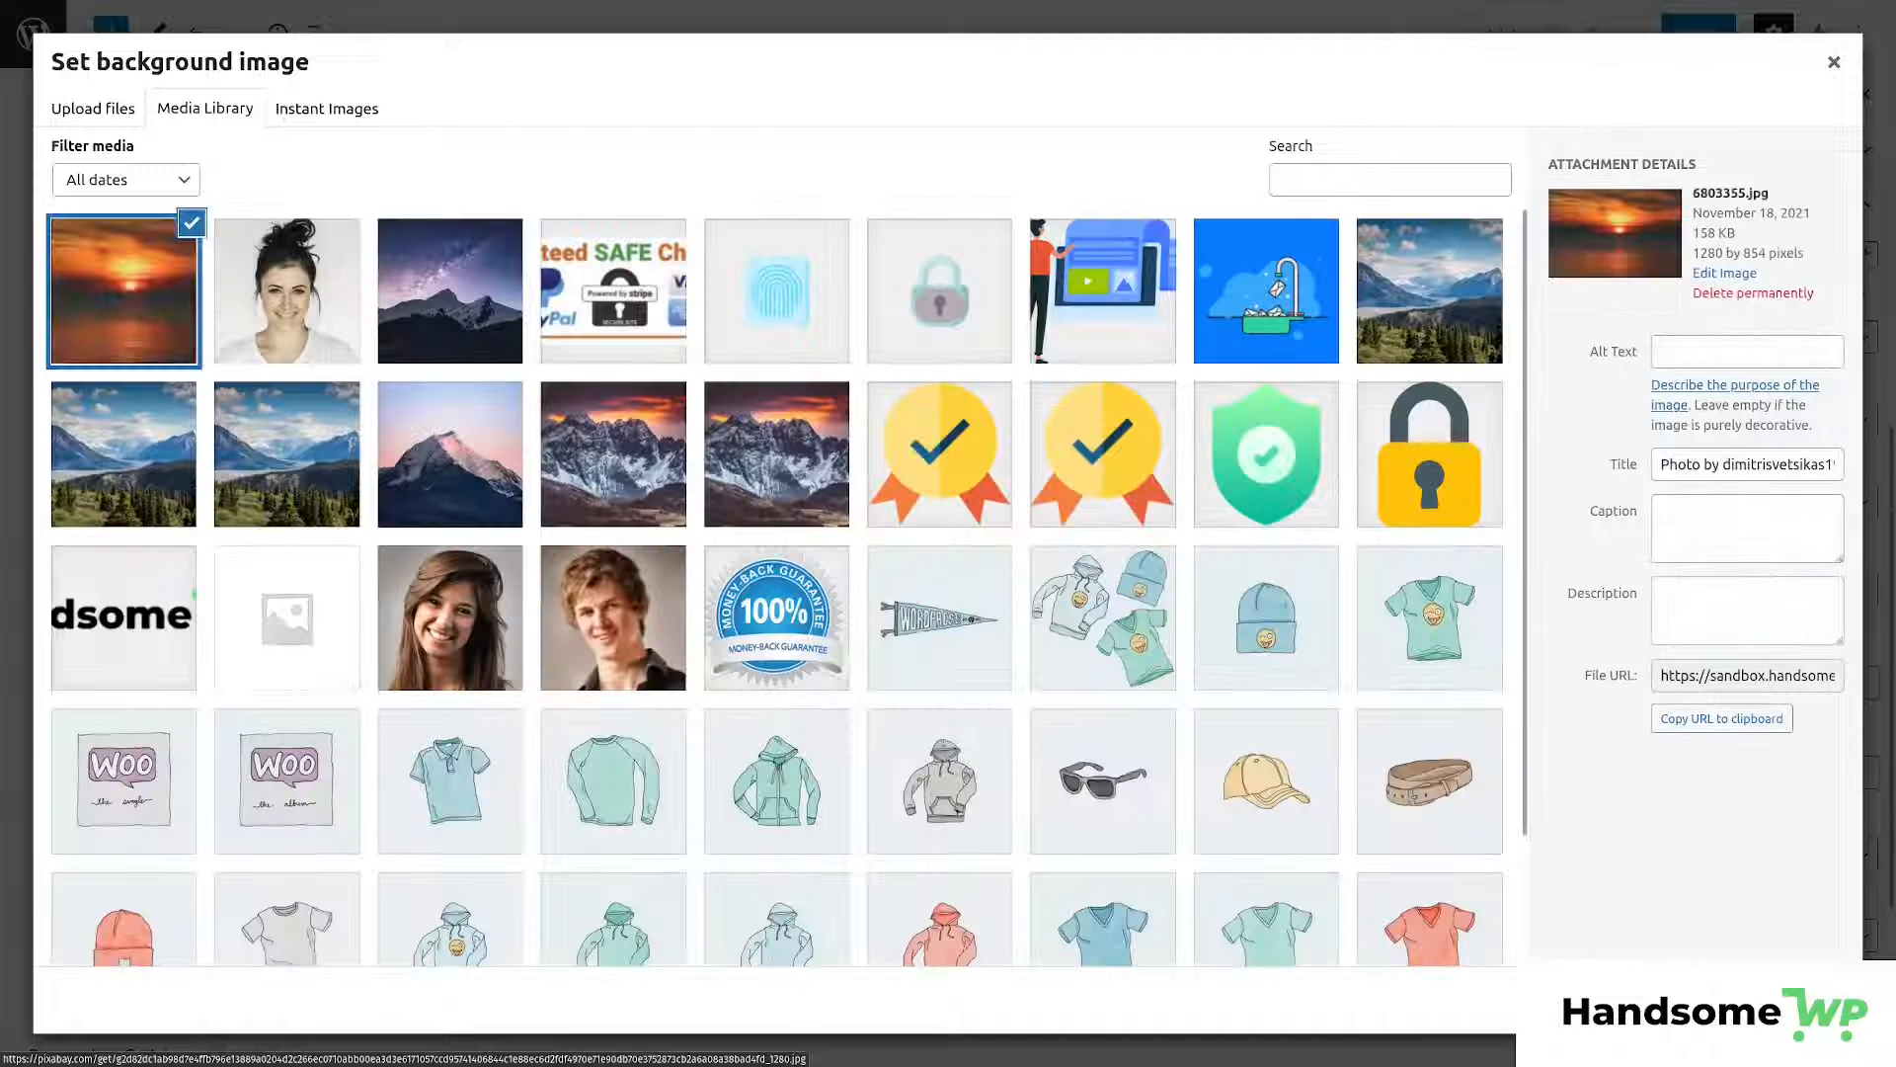
click(1786, 999)
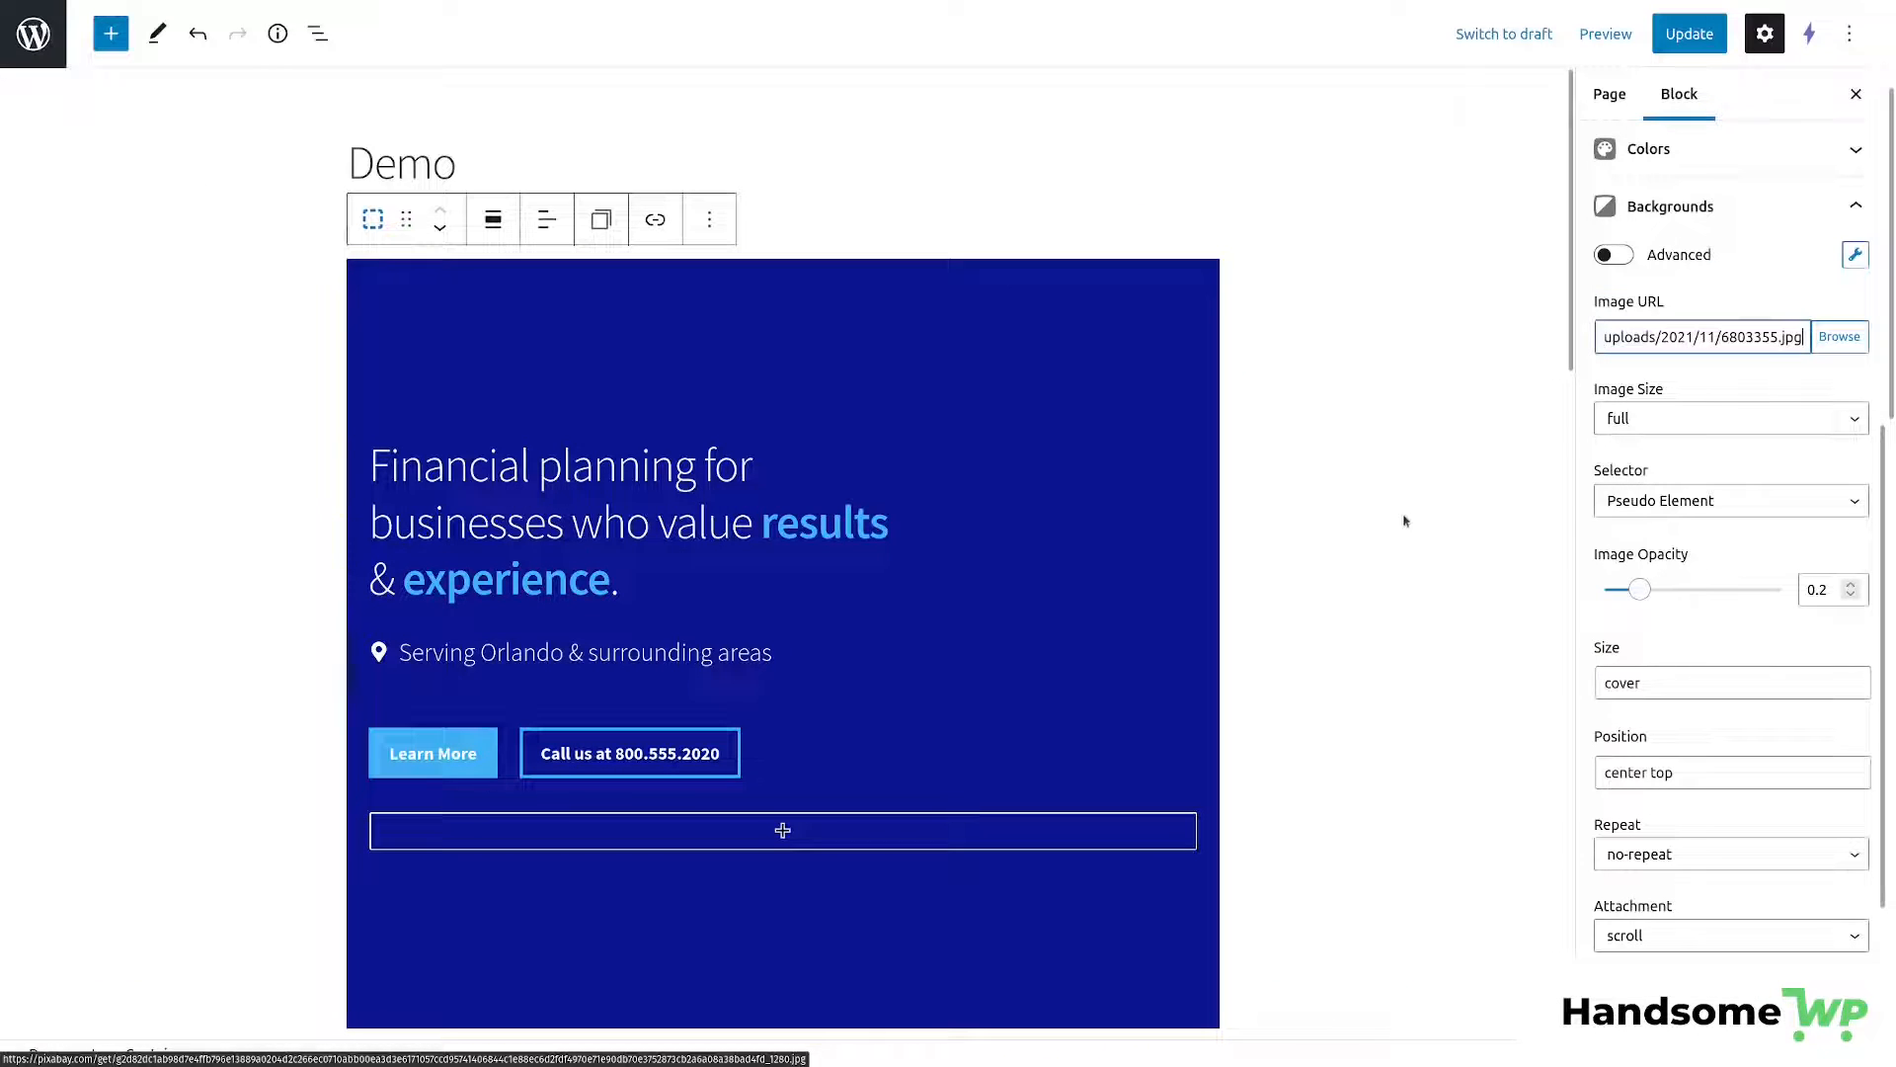
scroll(1379, 699, down, 2)
scroll(1379, 698, down, 2)
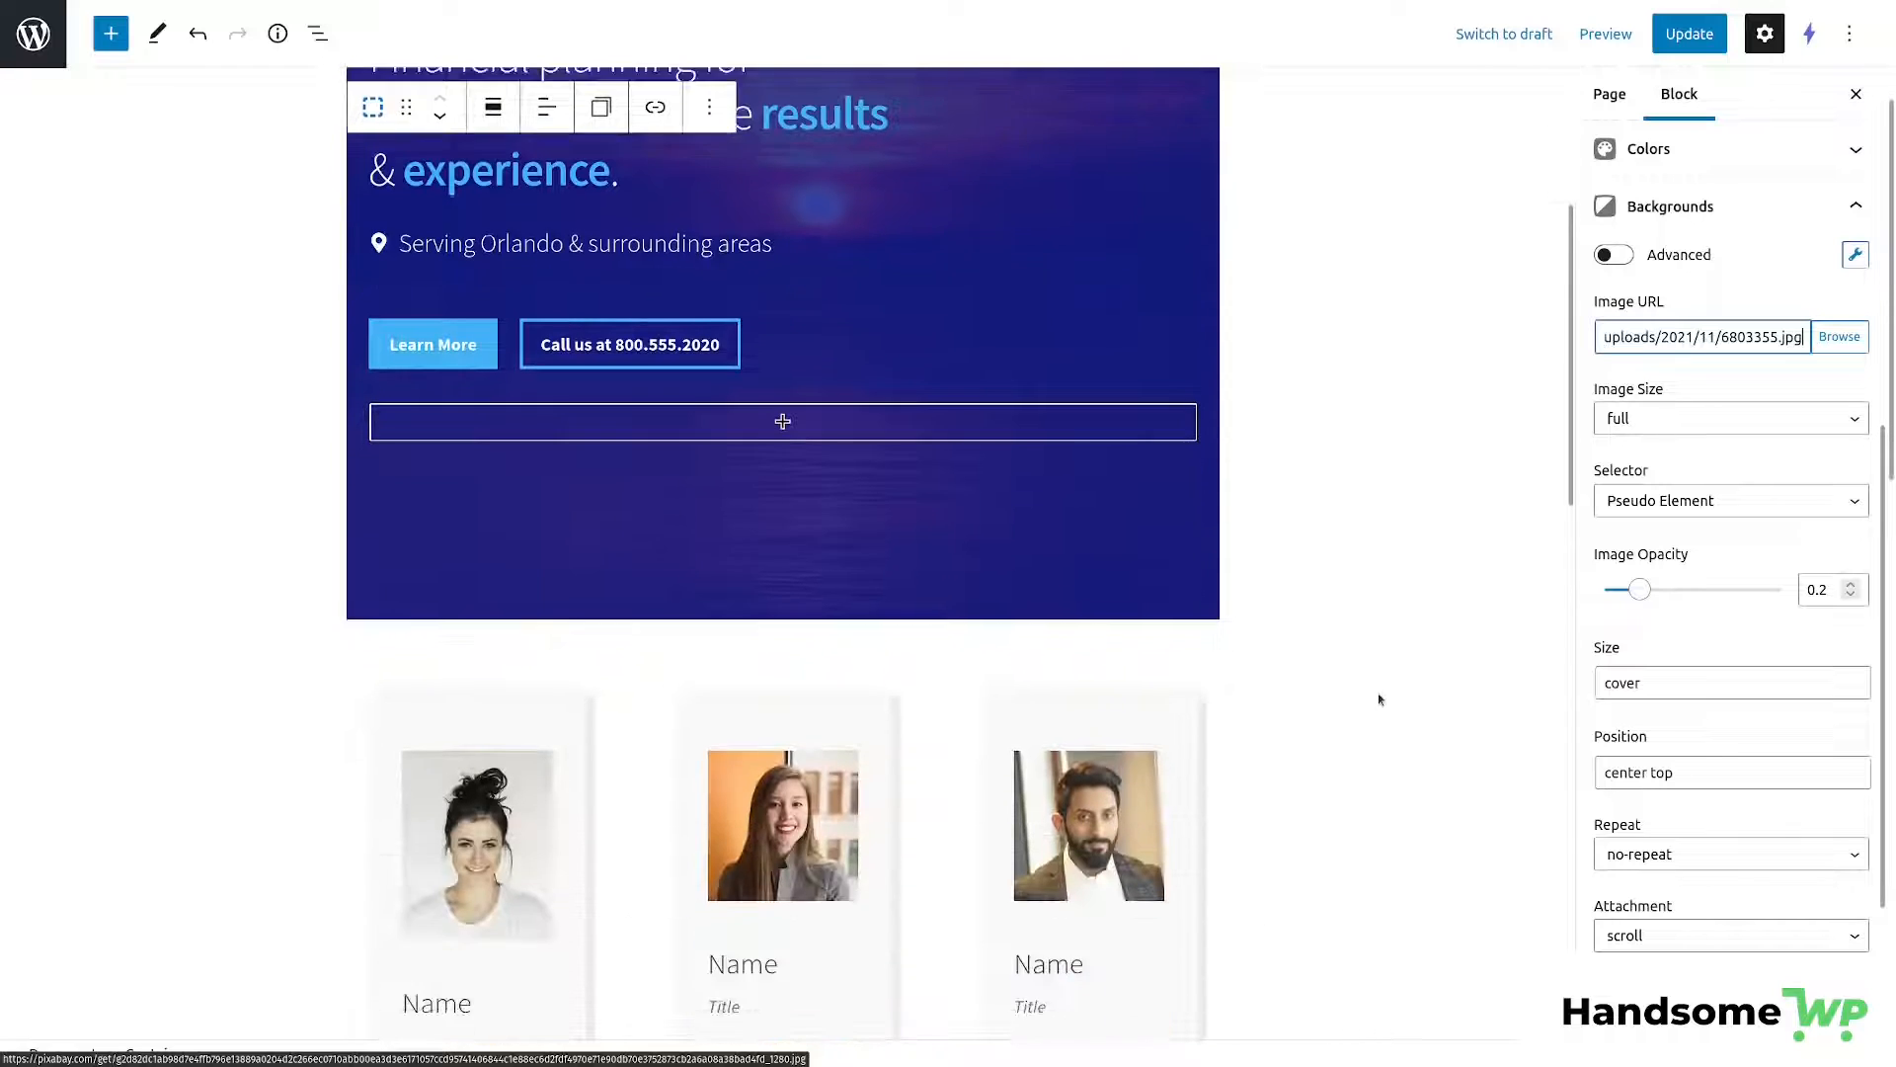
scroll(1379, 698, up, 4)
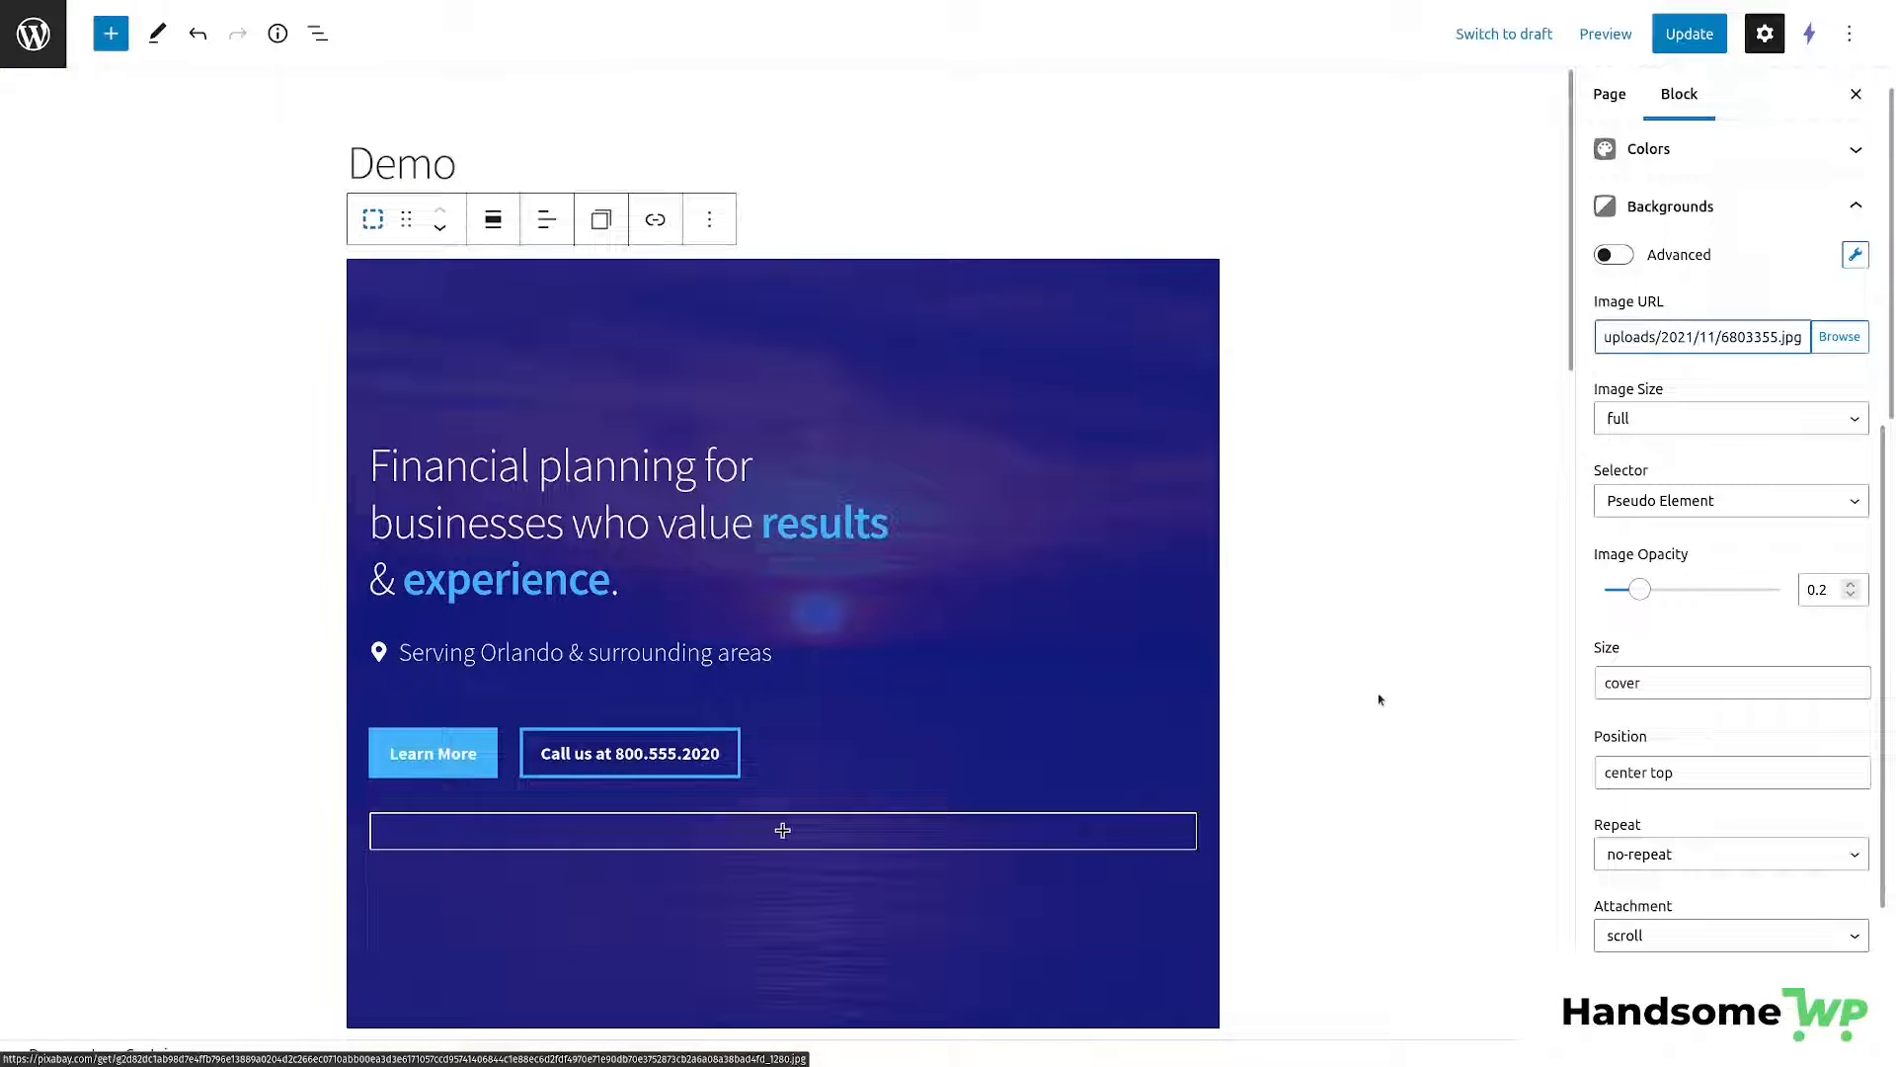